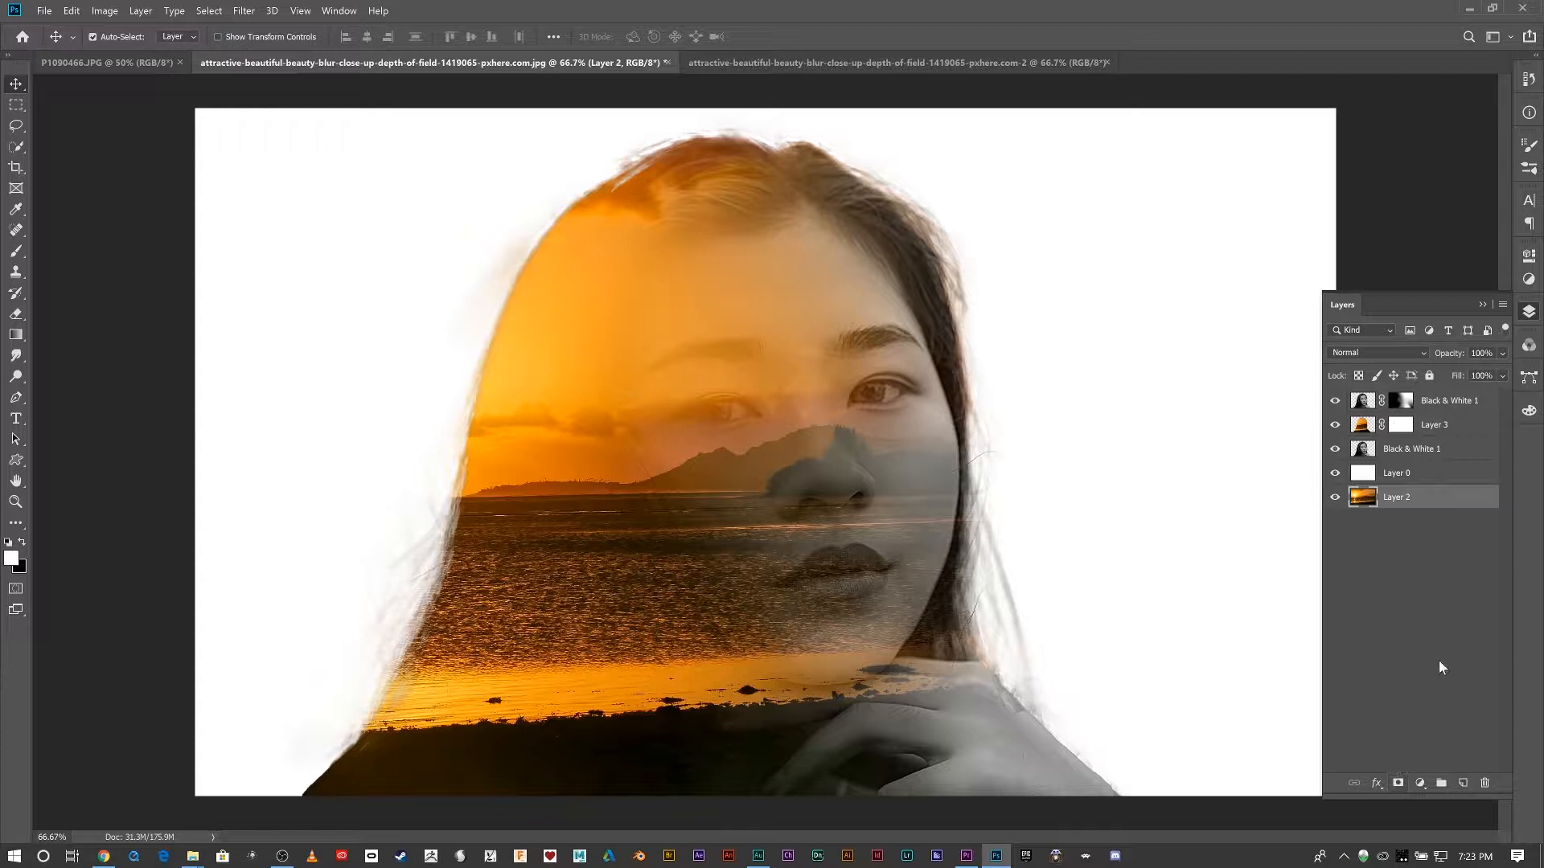
# Step: Move the finished composite's document behind the black-and-white portrait document and review the portrait and P1090466.JPG sunset images
pyautogui.click(1481, 305)
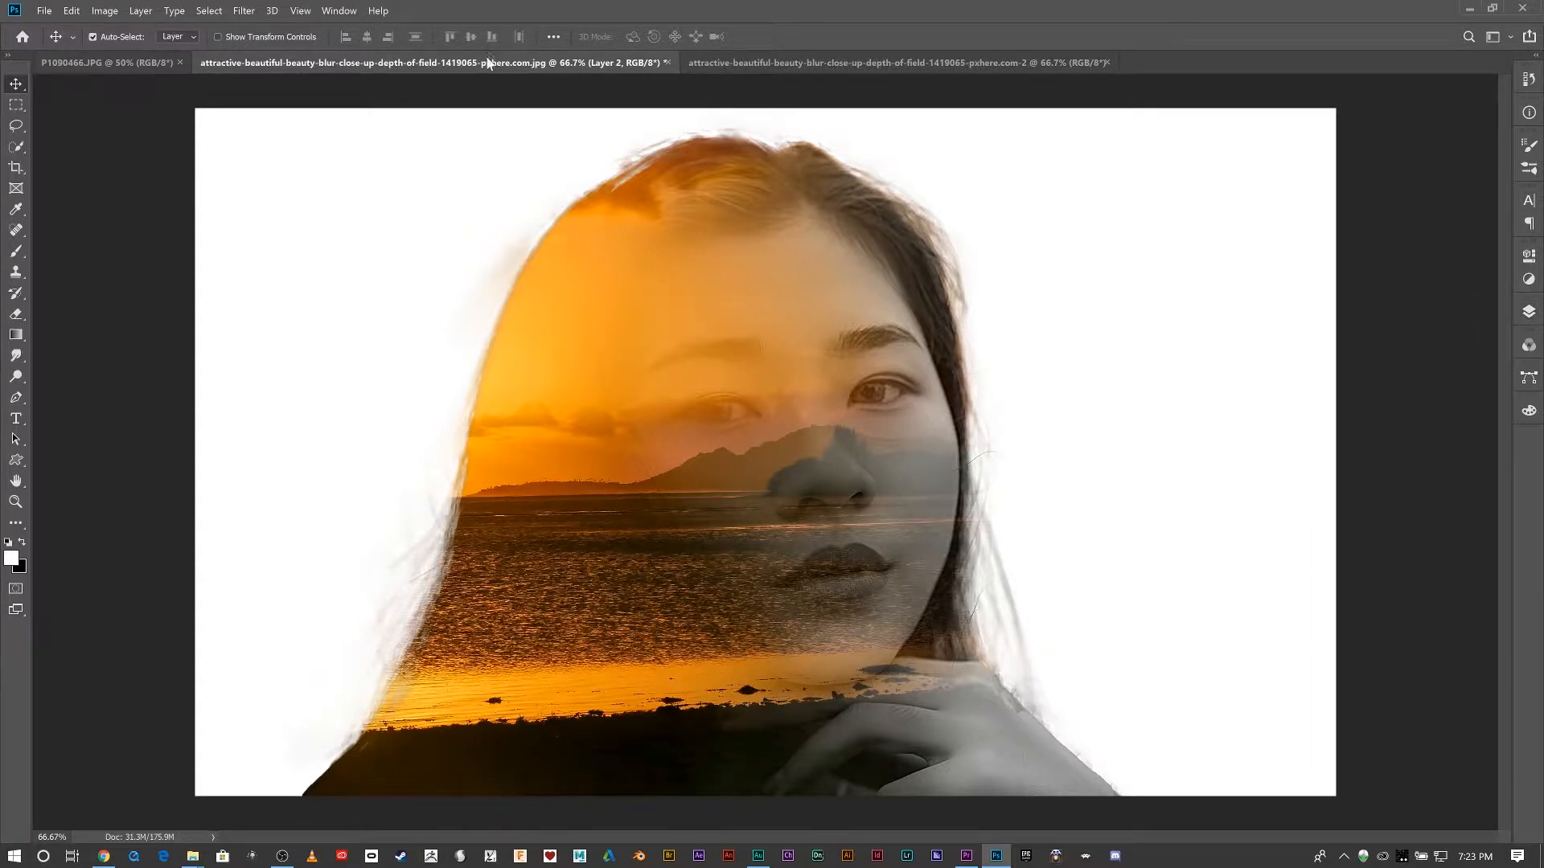
pyautogui.moveTo(489, 62); pyautogui.dragTo(971, 65)
pyautogui.click(241, 61)
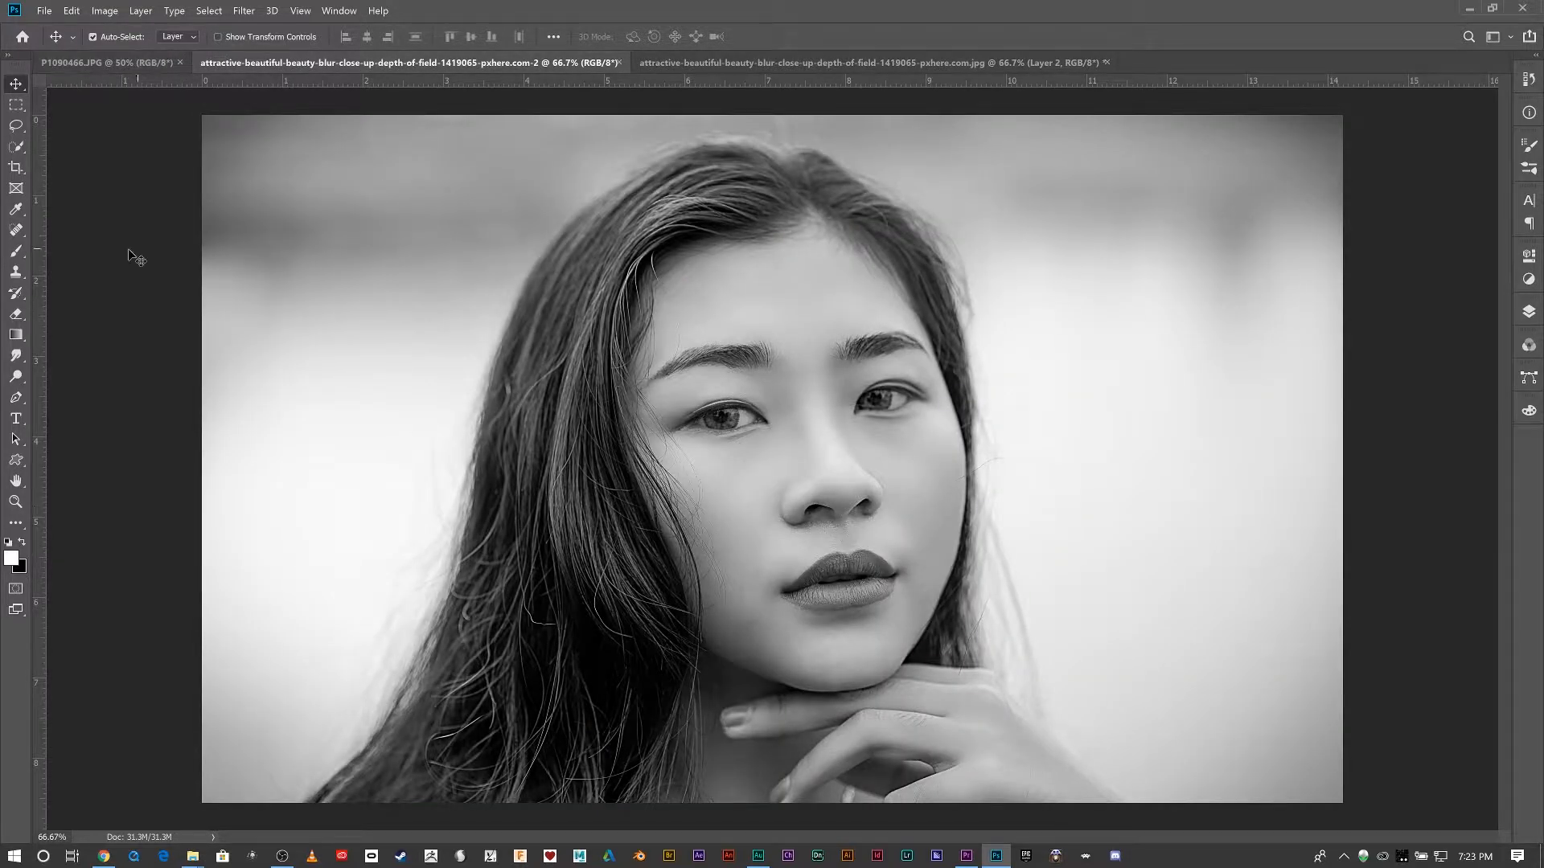
pyautogui.click(103, 63)
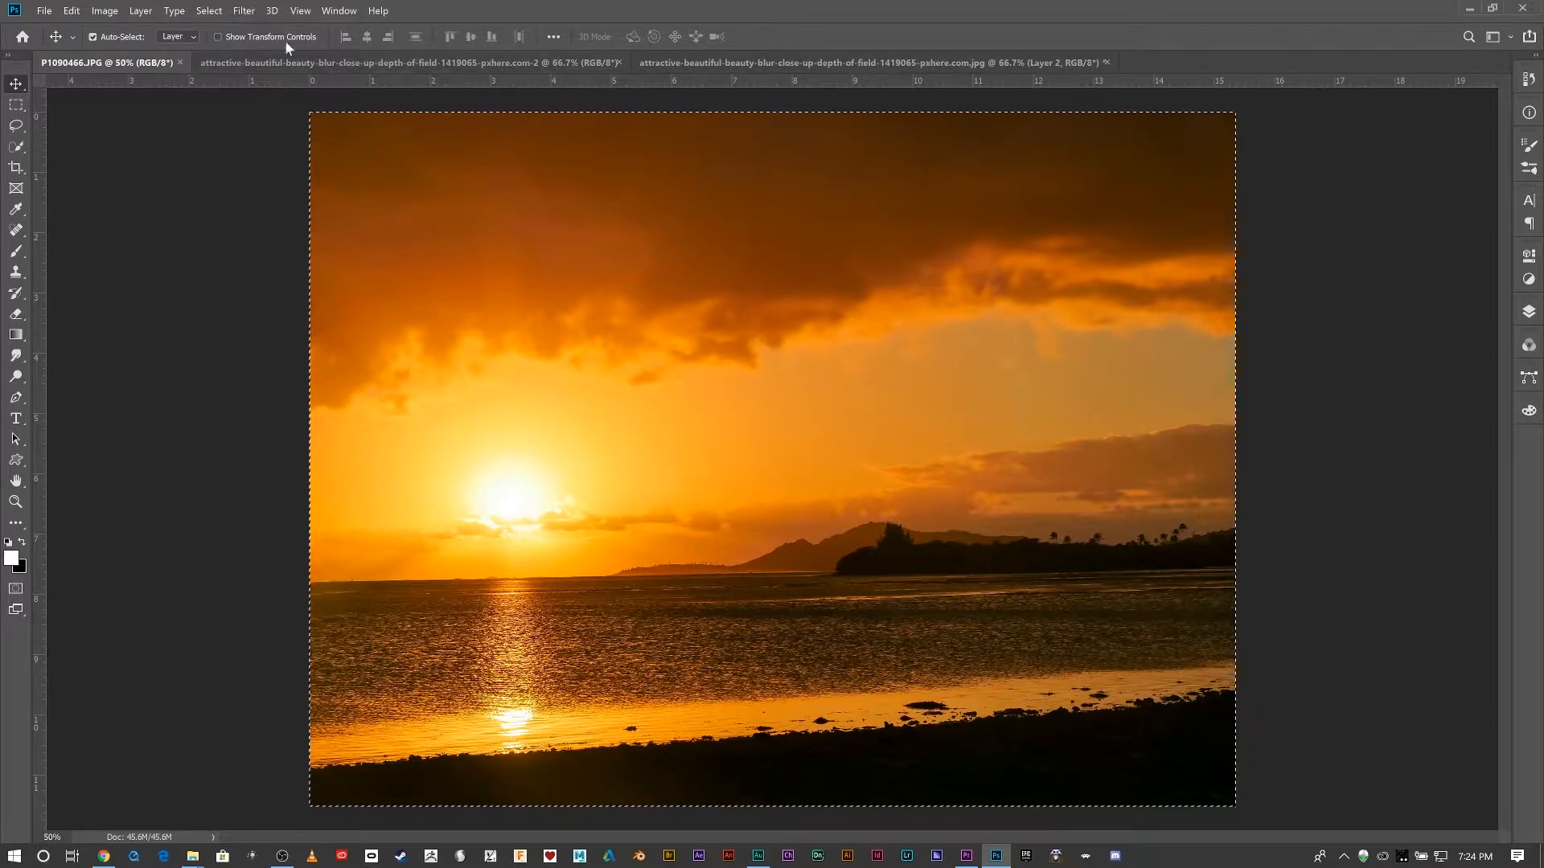
pyautogui.click(314, 65)
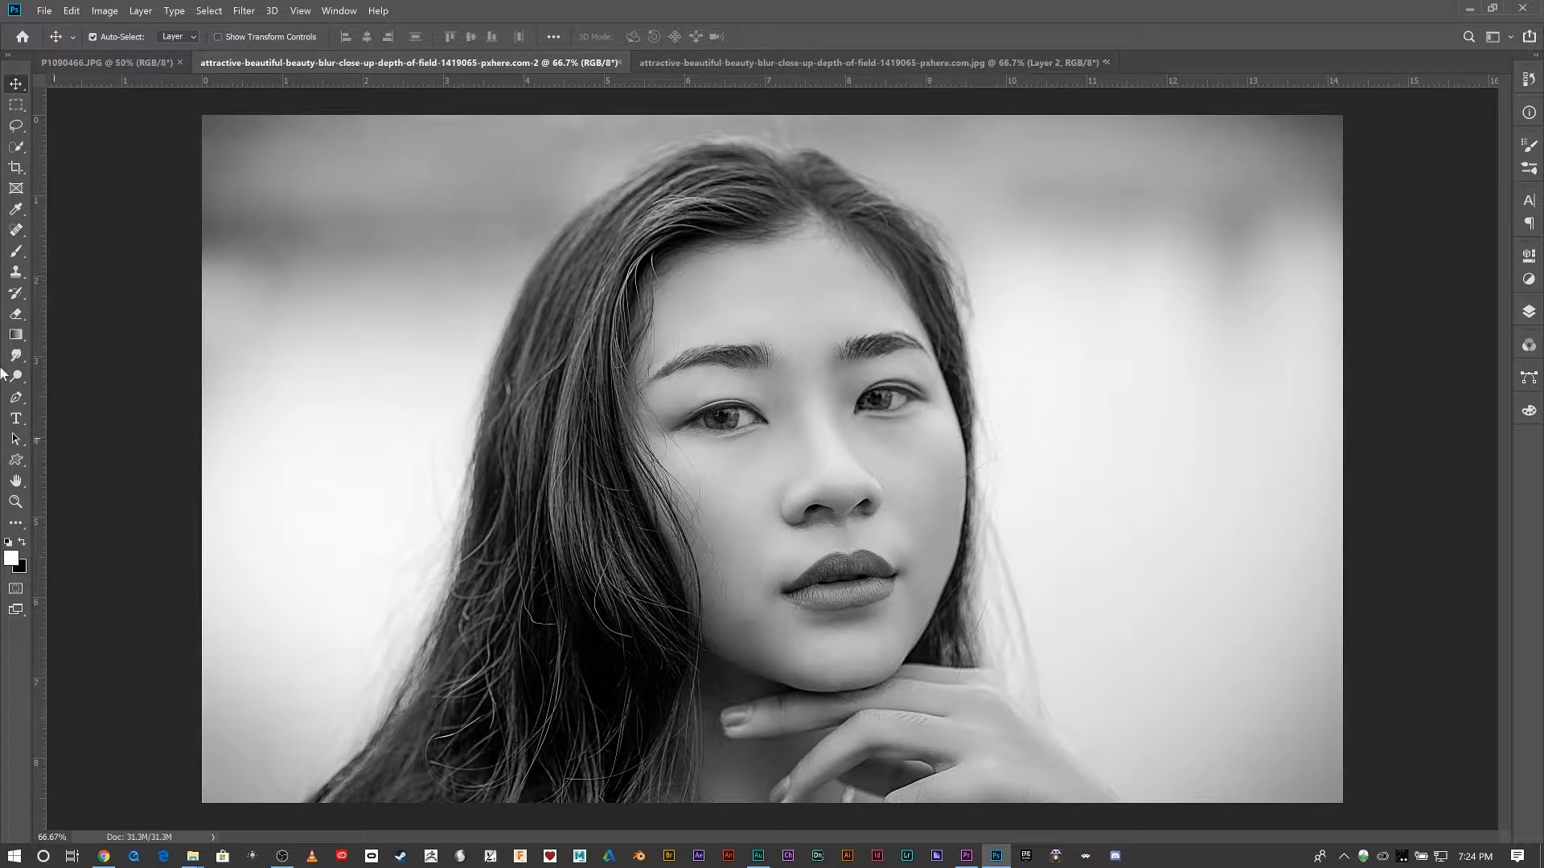
# Step: Select the woman's face, hair and hand in the black-and-white portrait with the Quick Selection tool
pyautogui.click(16, 146)
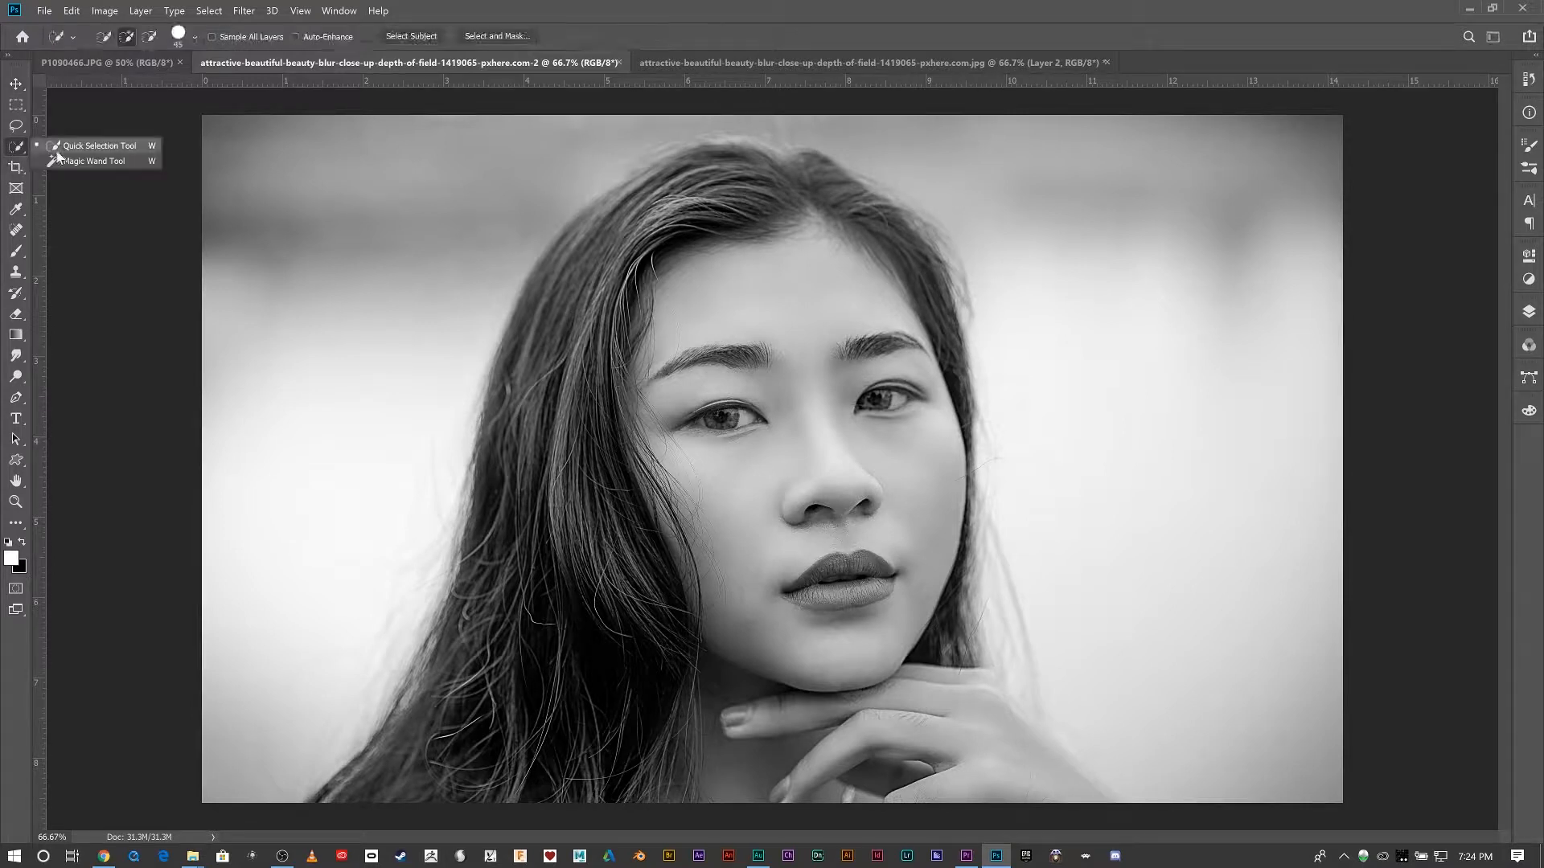
pyautogui.click(75, 147)
pyautogui.moveTo(487, 729)
pyautogui.mouseDown()
pyautogui.moveTo(549, 598)
pyautogui.moveTo(647, 271)
pyautogui.moveTo(718, 224)
pyautogui.moveTo(764, 229)
pyautogui.moveTo(914, 291)
pyautogui.moveTo(903, 696)
pyautogui.moveTo(930, 754)
pyautogui.moveTo(999, 755)
pyautogui.moveTo(1129, 806)
pyautogui.mouseUp()
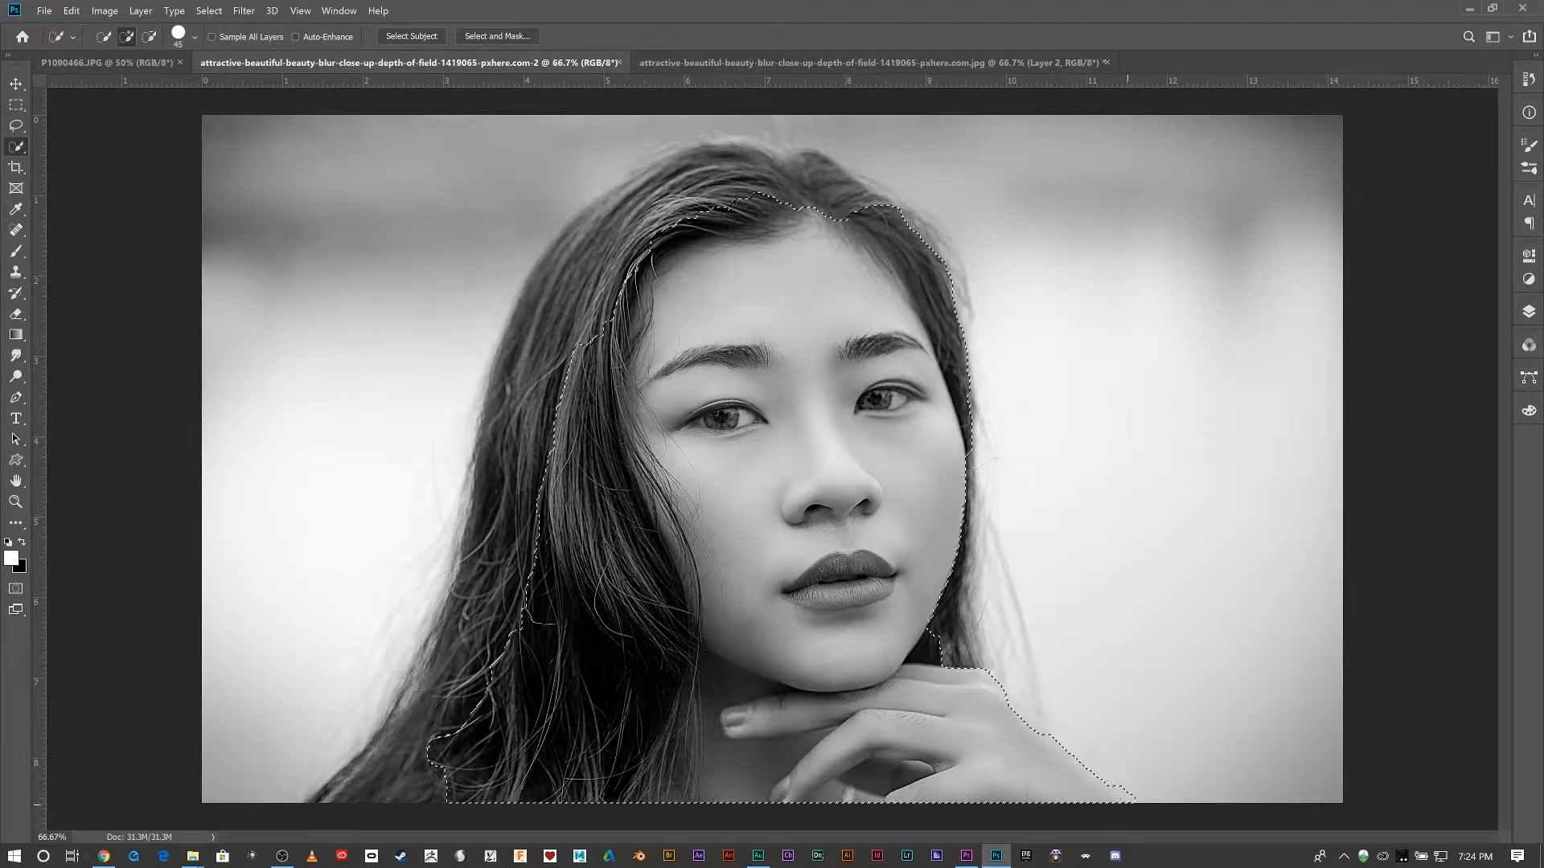
pyautogui.moveTo(973, 659)
pyautogui.mouseDown()
pyautogui.moveTo(969, 522)
pyautogui.moveTo(925, 265)
pyautogui.moveTo(772, 169)
pyautogui.moveTo(667, 173)
pyautogui.moveTo(522, 290)
pyautogui.moveTo(494, 410)
pyautogui.moveTo(346, 788)
pyautogui.mouseUp()
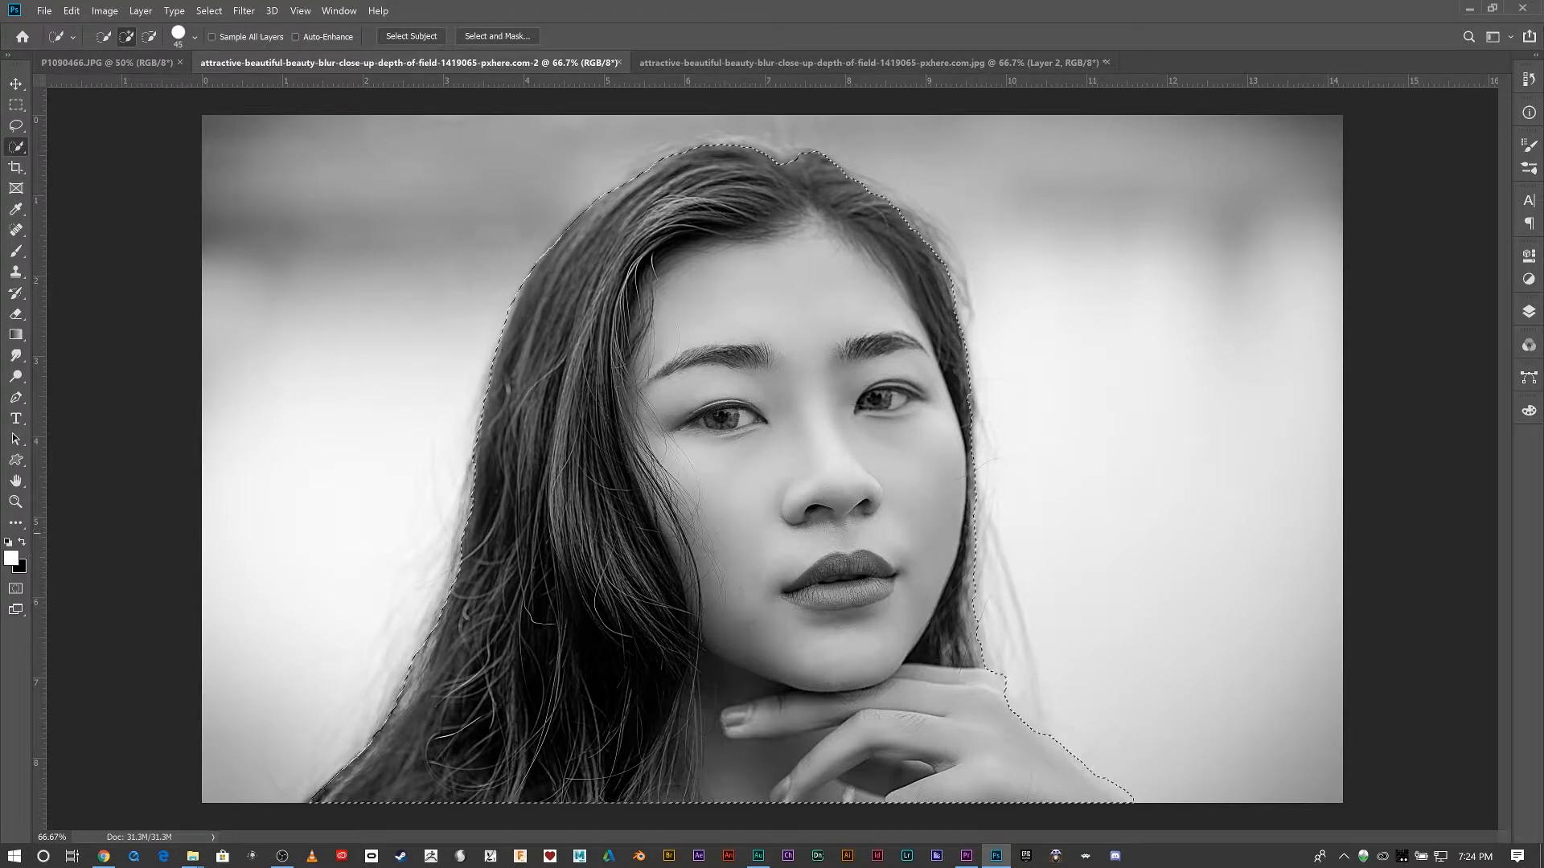
# Step: Refine the selection's edge along the outer strands of hair in Select and Mask and apply it
pyautogui.hotkey('ctrl', 'alt', 'r')
pyautogui.moveTo(249, 780)
pyautogui.mouseDown()
pyautogui.moveTo(531, 161)
pyautogui.moveTo(731, 153)
pyautogui.moveTo(864, 386)
pyautogui.mouseUp()
pyautogui.click(1449, 820)
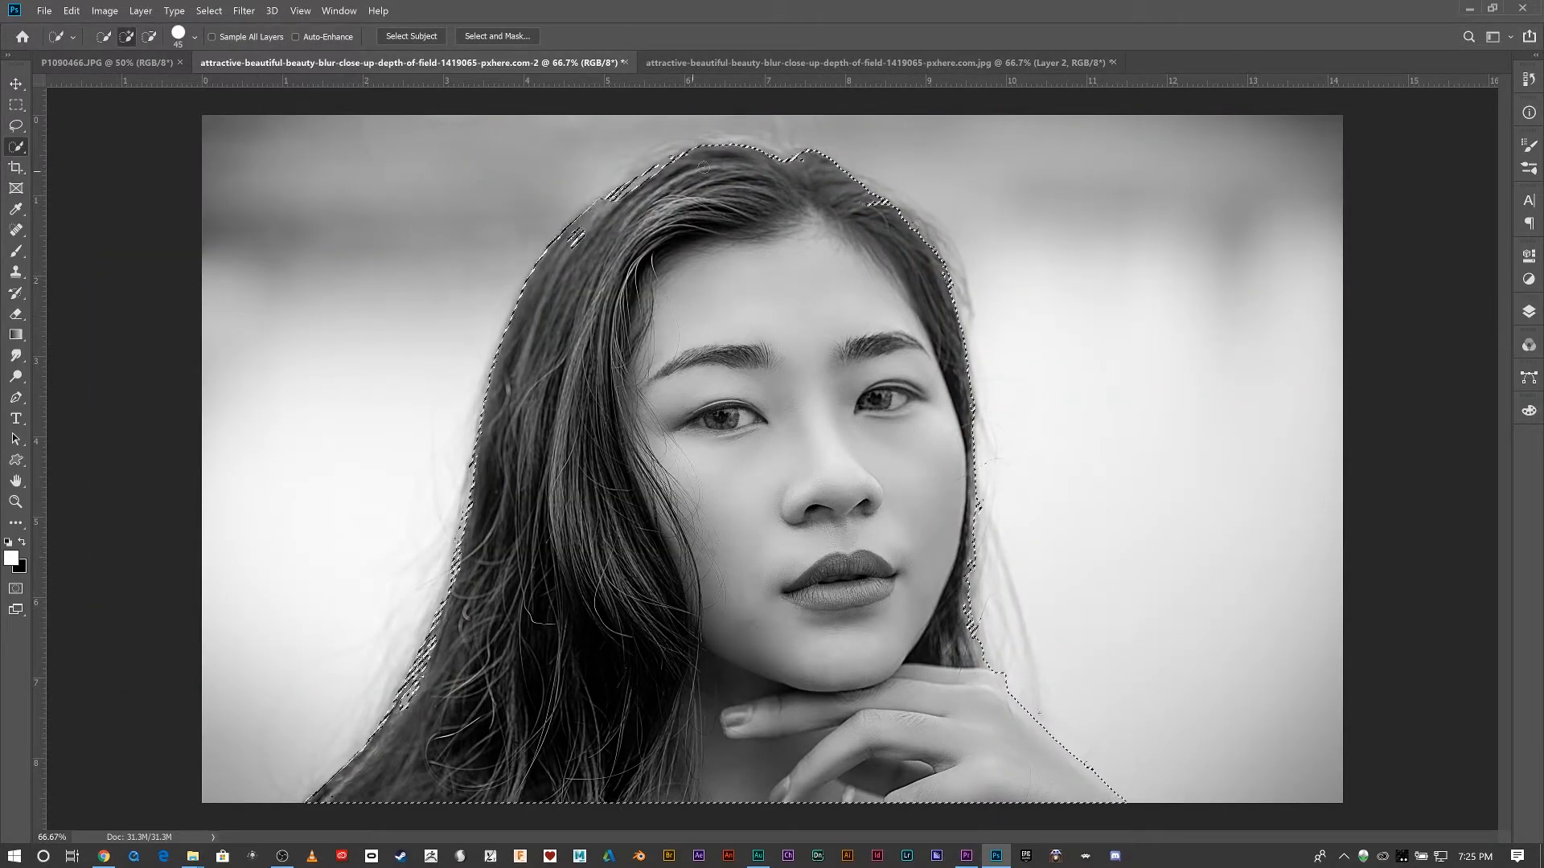
pyautogui.hotkey('ctrl', 'alt', 'r')
pyautogui.click(1449, 820)
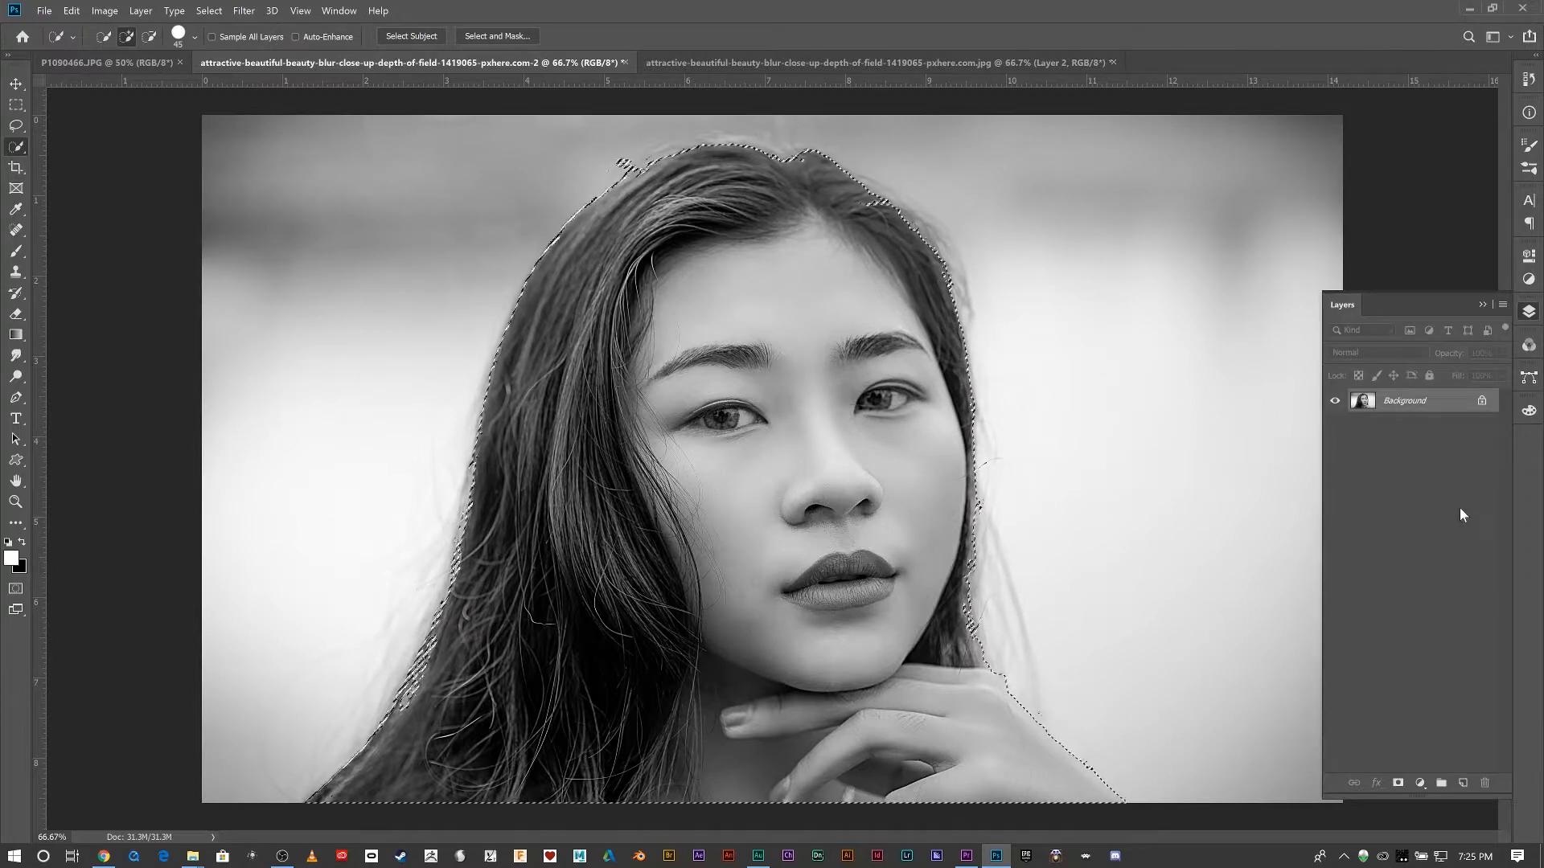
# Step: Copy the selected woman to a new layer and hide the Background layer
pyautogui.click(1528, 311)
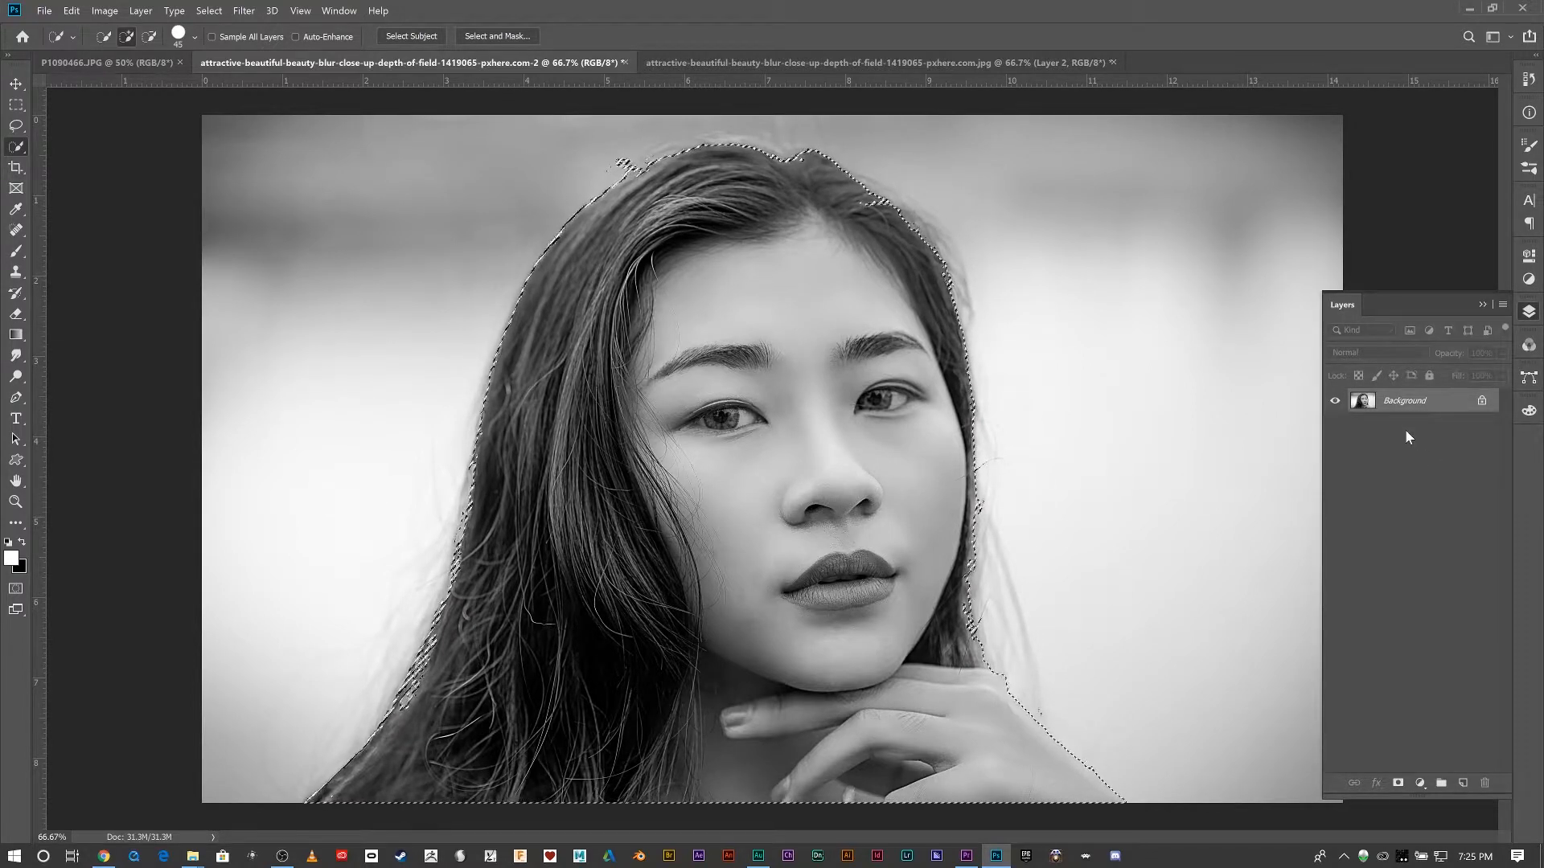
pyautogui.hotkey('ctrl', 'j')
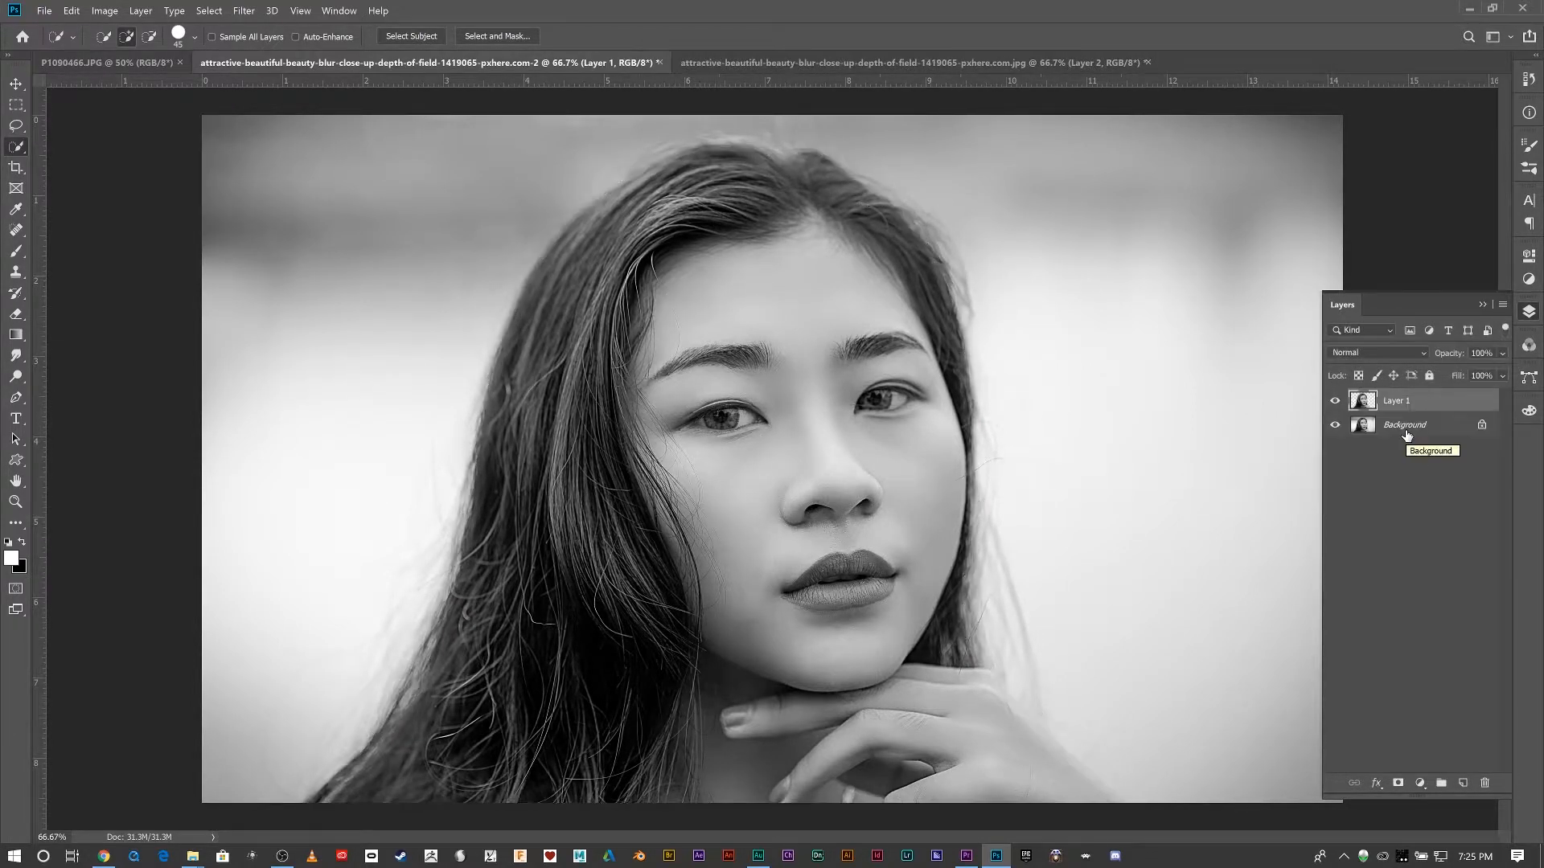
pyautogui.click(1335, 425)
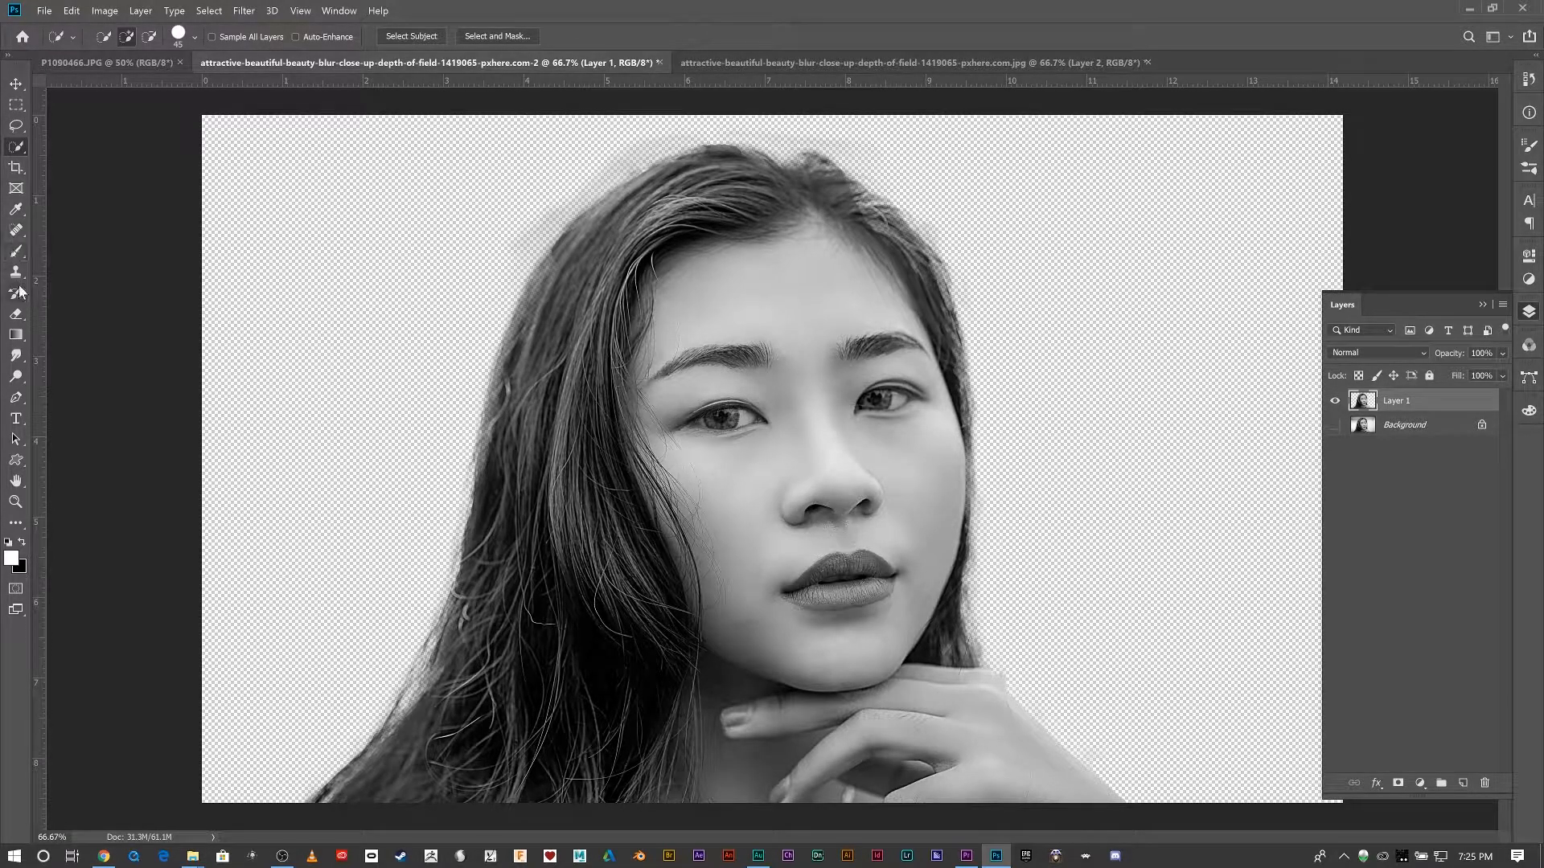
# Step: Reduce the Eraser brush to 150 px and try erasing the faint background residue beside the hair on Layer 1
pyautogui.click(16, 314)
pyautogui.press('[')
pyautogui.press('[')
pyautogui.press('[')
pyautogui.press('[')
pyautogui.press('[')
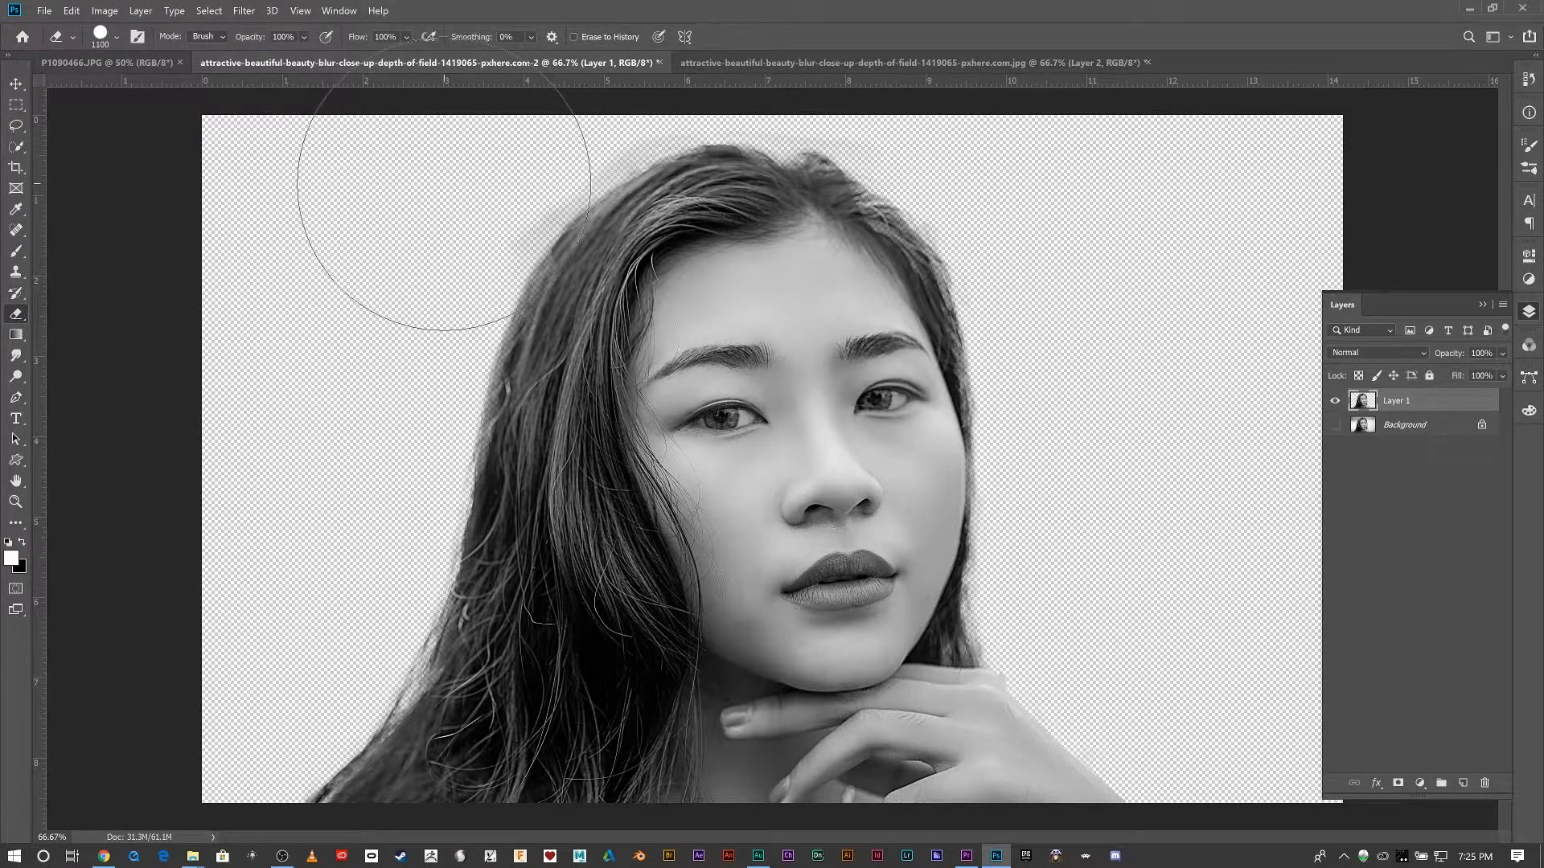
pyautogui.press('[')
pyautogui.press('[')
pyautogui.press('[')
pyautogui.press('[')
pyautogui.press('[')
pyautogui.press('[')
pyautogui.press('[')
pyautogui.moveTo(488, 235); pyautogui.dragTo(527, 213)
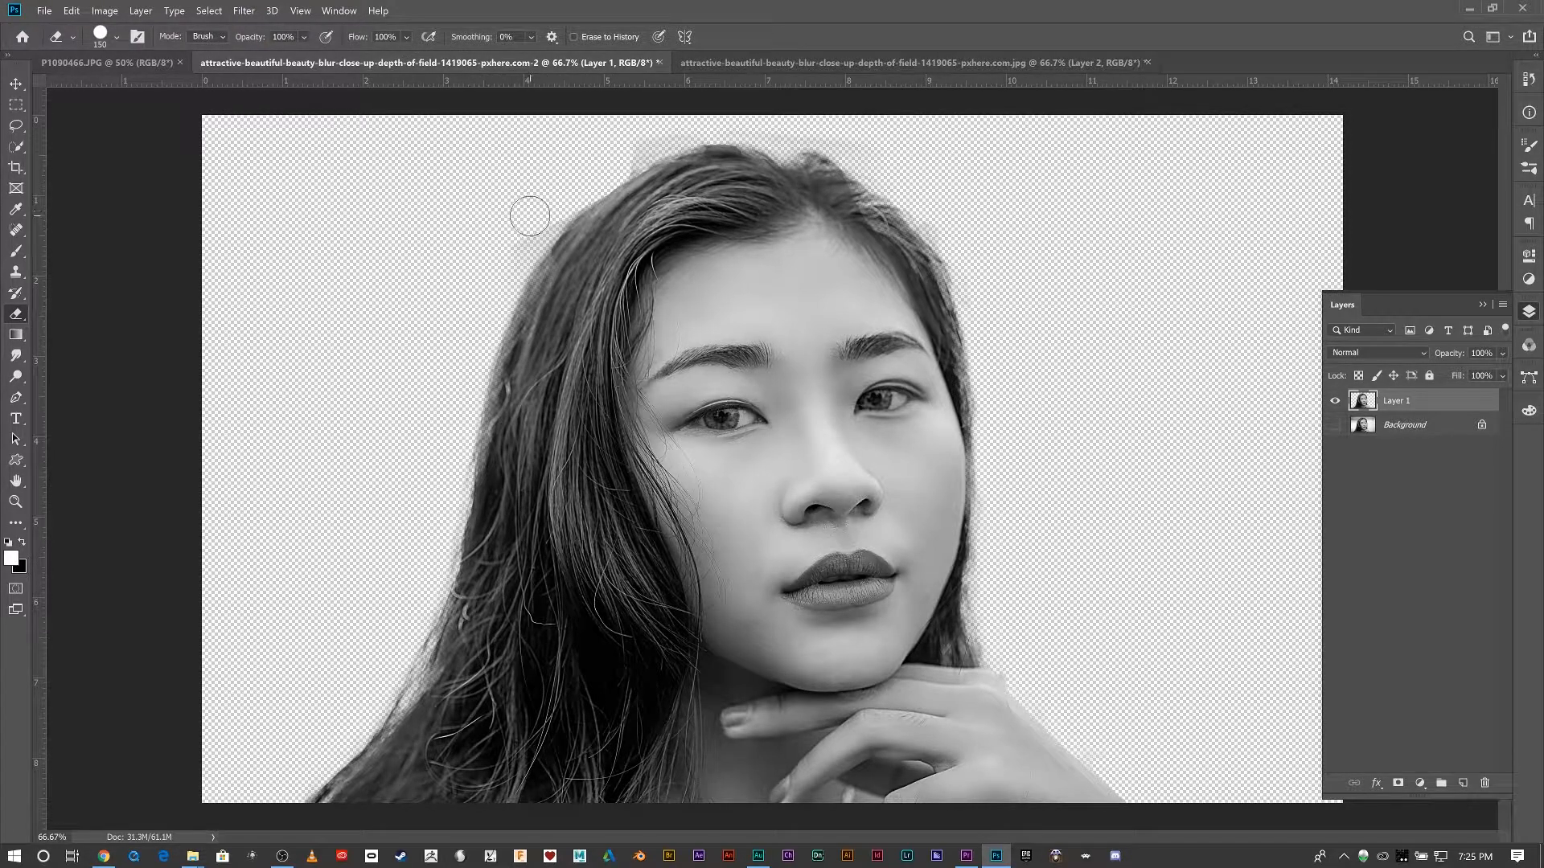
pyautogui.hotkey('ctrl', 'z')
# Step: Lower the eraser brush's hardness to make it soft and erase the background residue around the hair on Layer 1
pyautogui.click(117, 36)
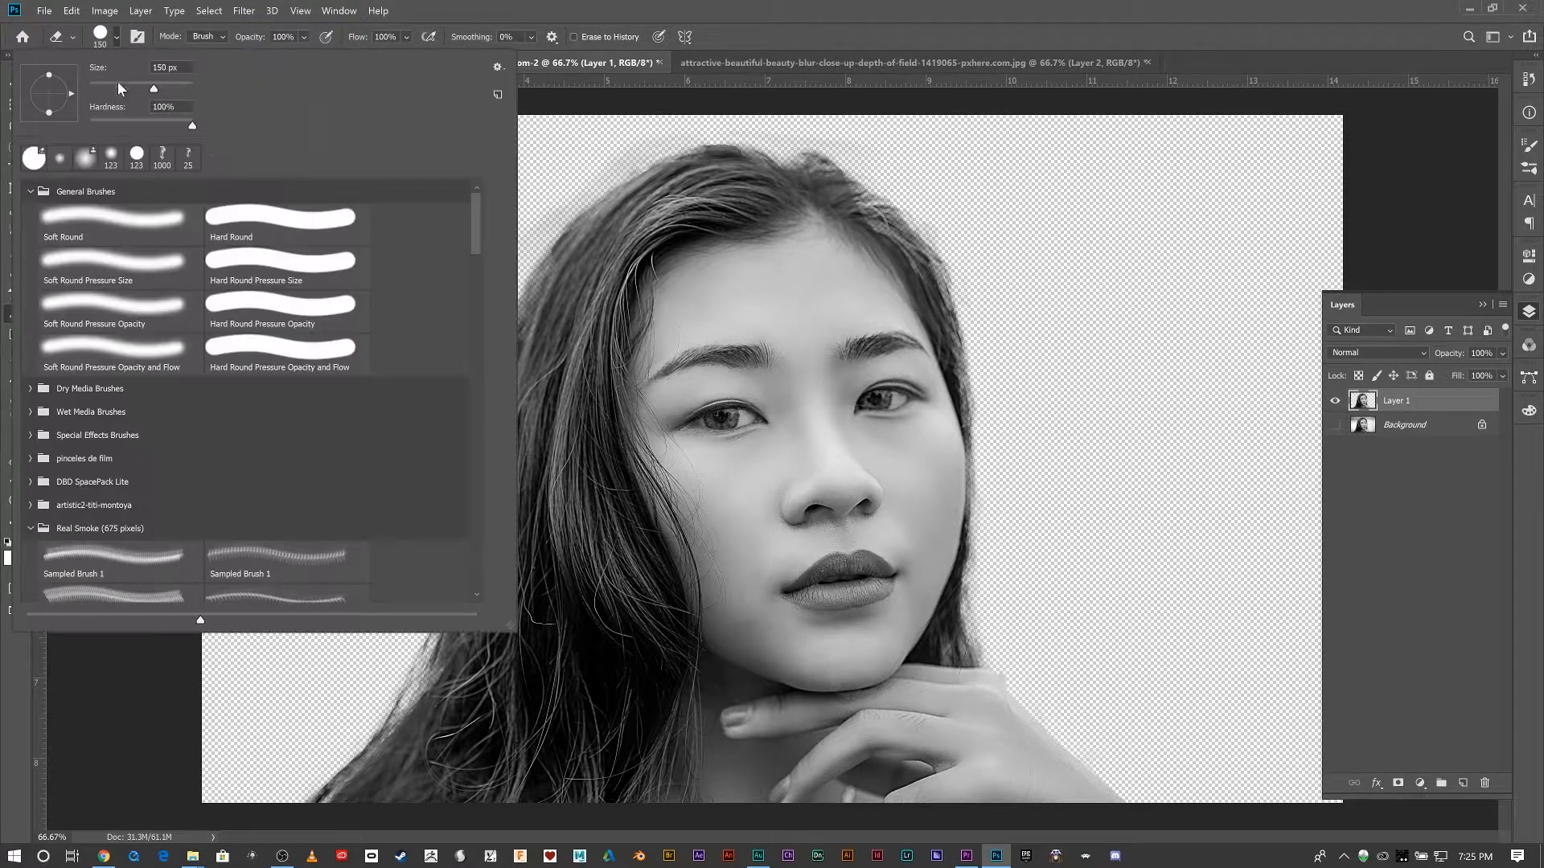
pyautogui.moveTo(133, 123); pyautogui.dragTo(45, 120)
pyautogui.click(754, 33)
pyautogui.moveTo(490, 238)
pyautogui.mouseDown()
pyautogui.moveTo(588, 190)
pyautogui.moveTo(501, 245)
pyautogui.mouseUp()
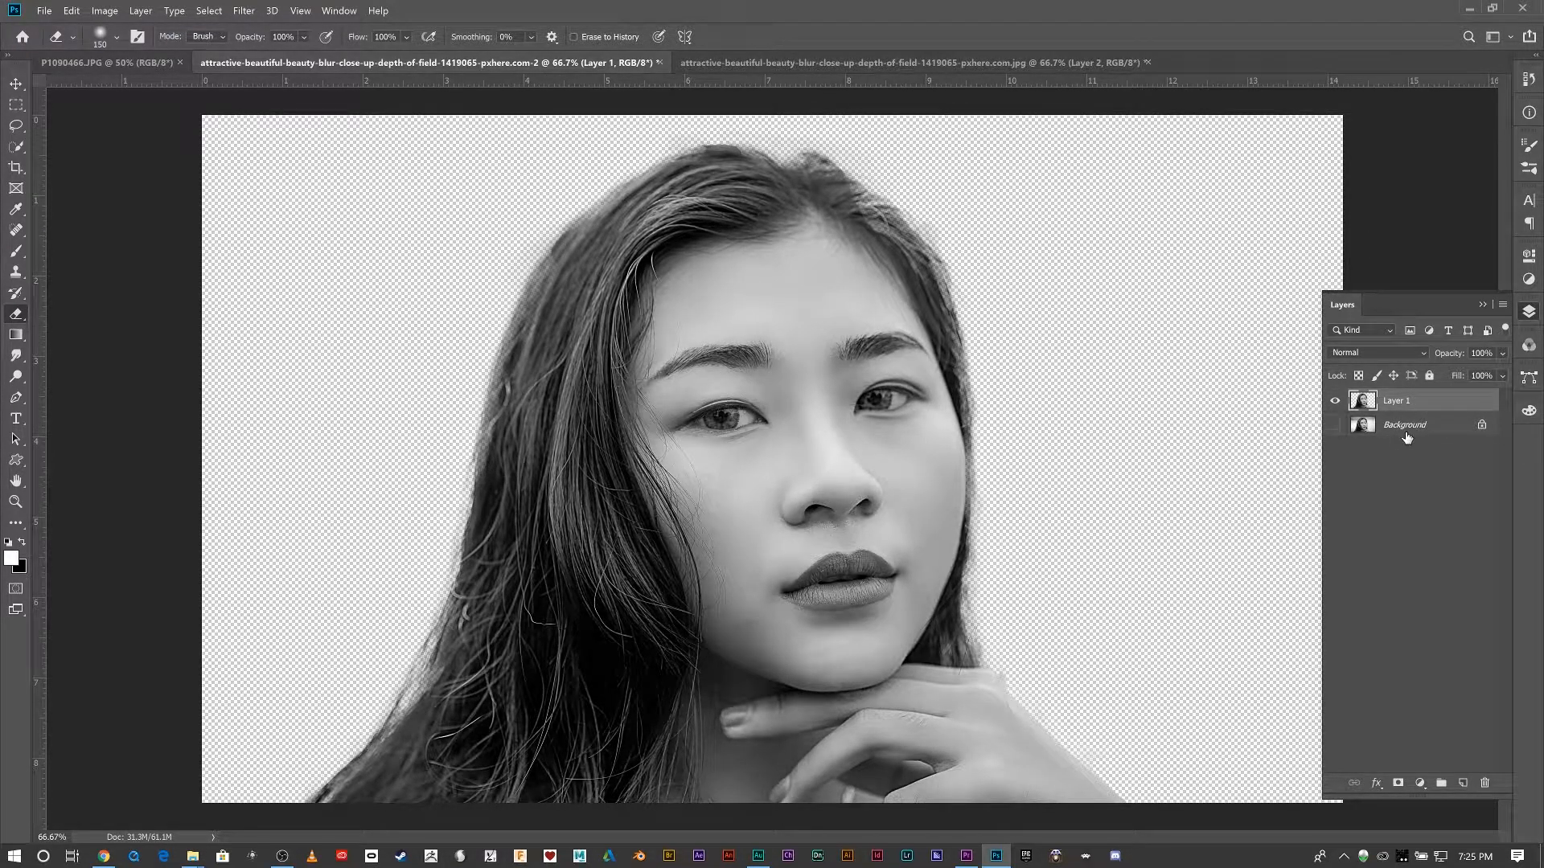
# Step: Copy the whole sunset image from P1090466.JPG into the portrait document as a new layer above the cut-out woman
pyautogui.click(72, 62)
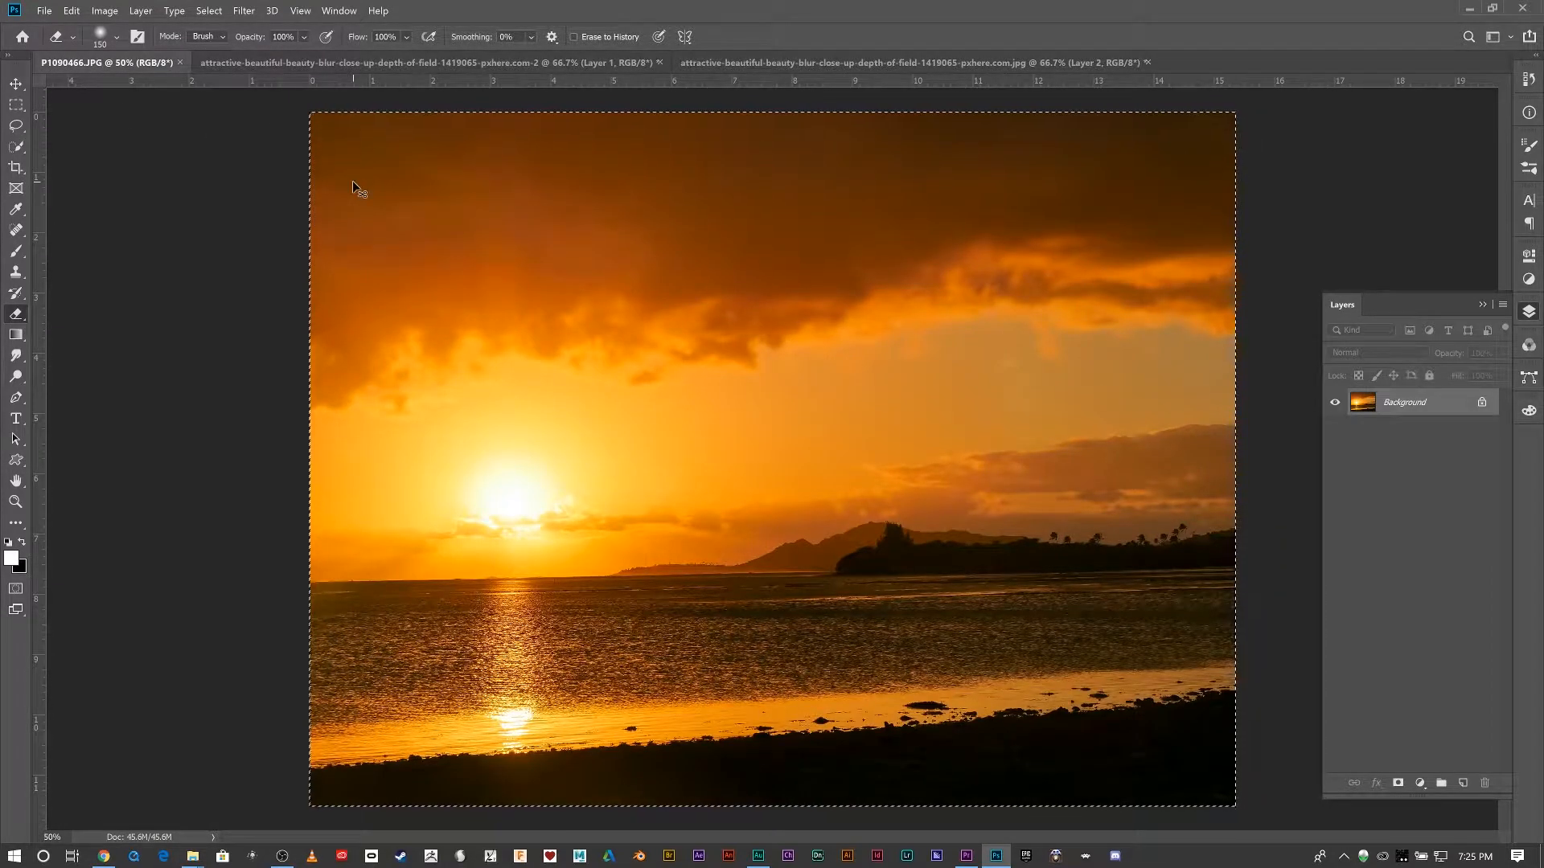
pyautogui.click(325, 61)
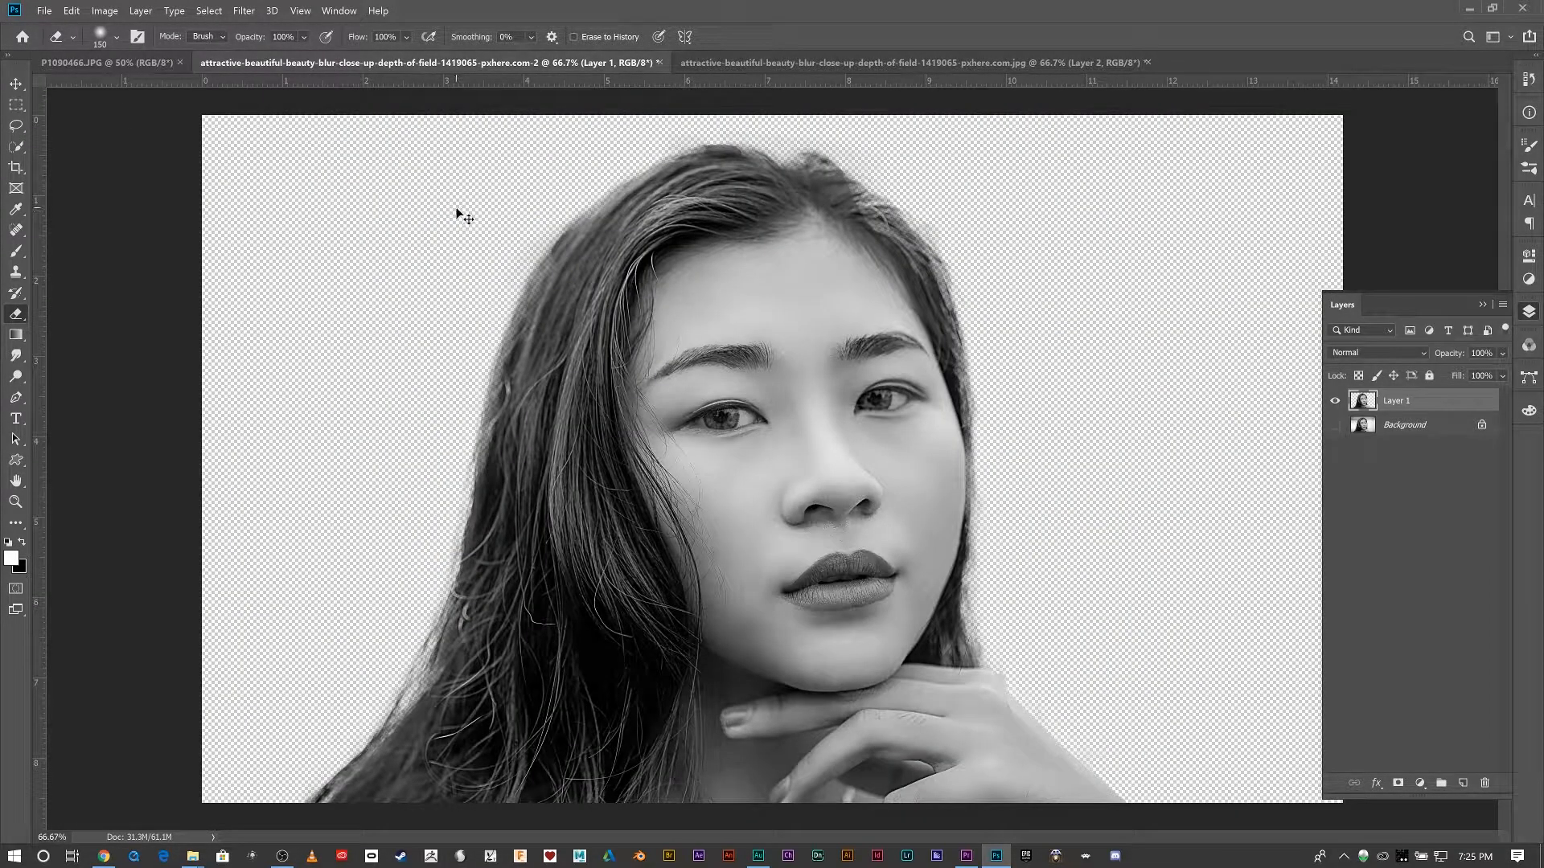
pyautogui.hotkey('ctrl', 'v')
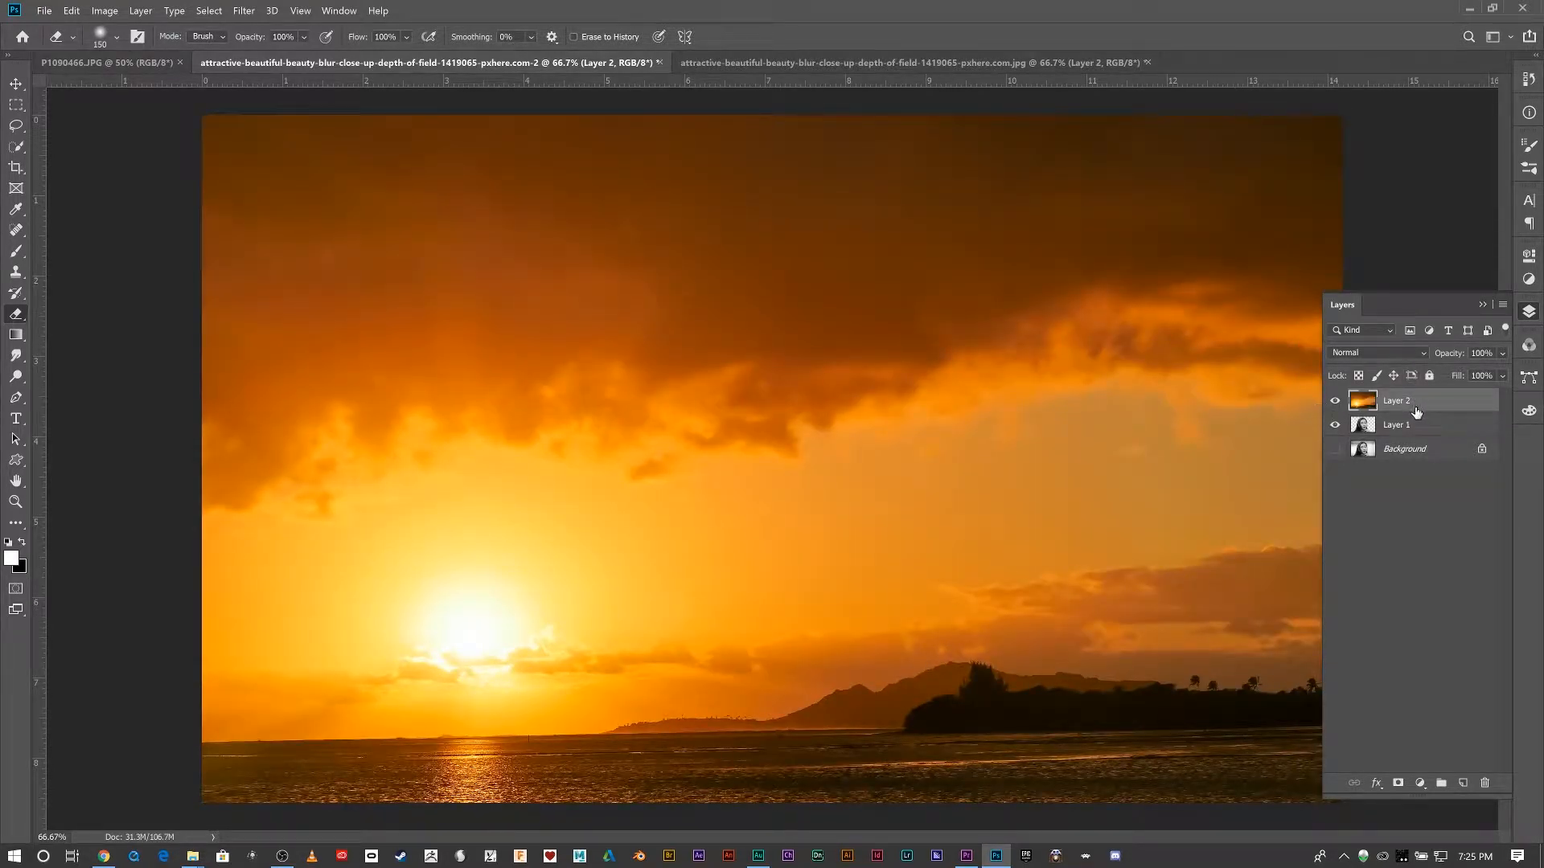
pyautogui.moveTo(1416, 413)
pyautogui.mouseDown()
pyautogui.moveTo(1420, 449)
pyautogui.moveTo(1427, 413)
pyautogui.mouseUp()
# Step: Shift the sunset layer up and left over the portrait at 71% opacity, and return its opacity to 100%
pyautogui.click(1502, 354)
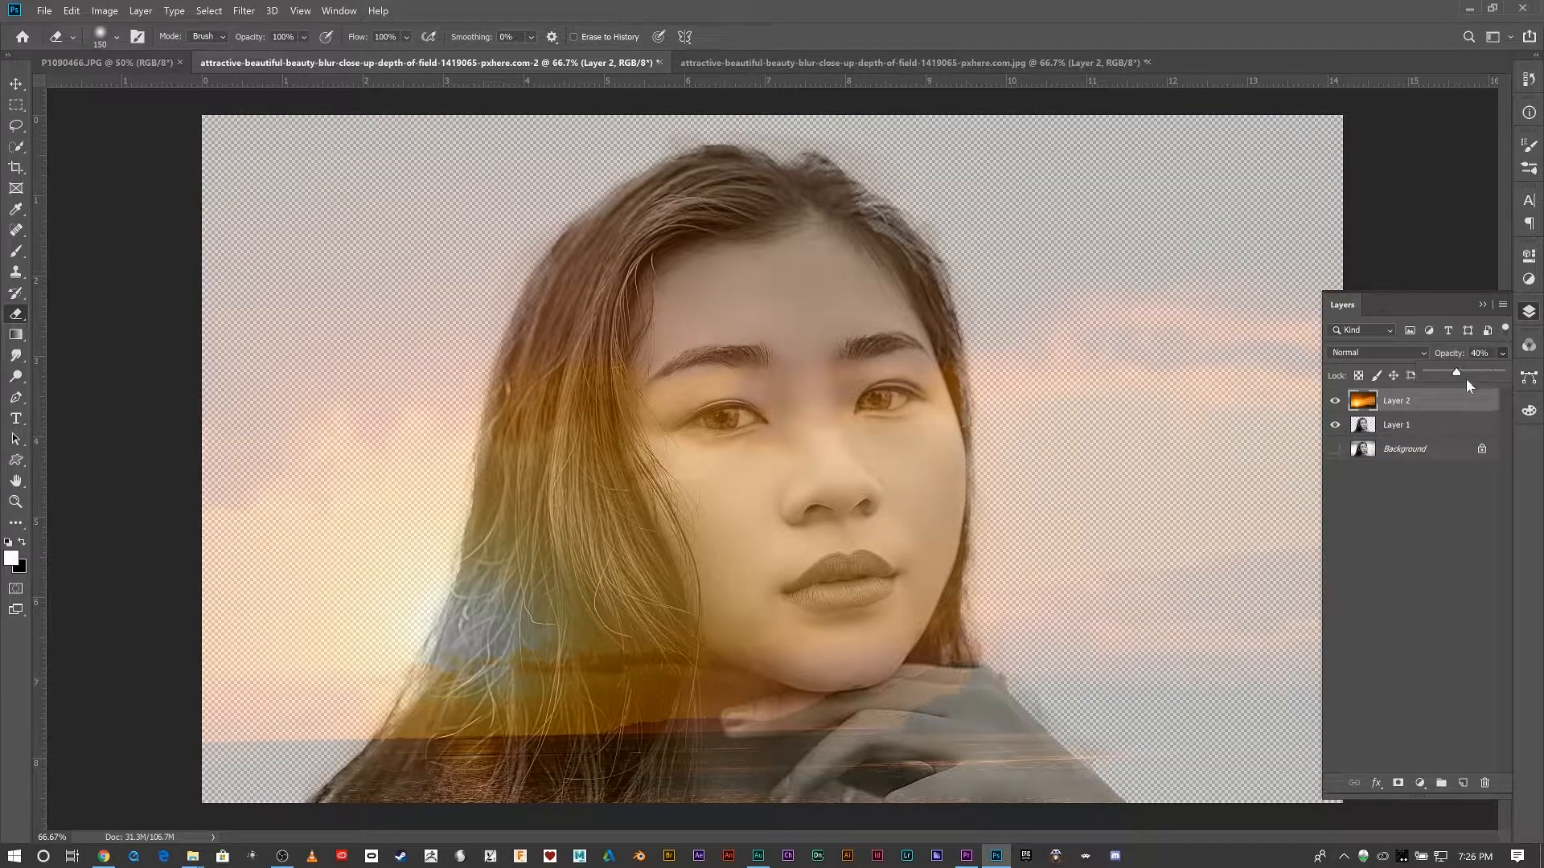
pyautogui.moveTo(1457, 372); pyautogui.dragTo(1476, 375)
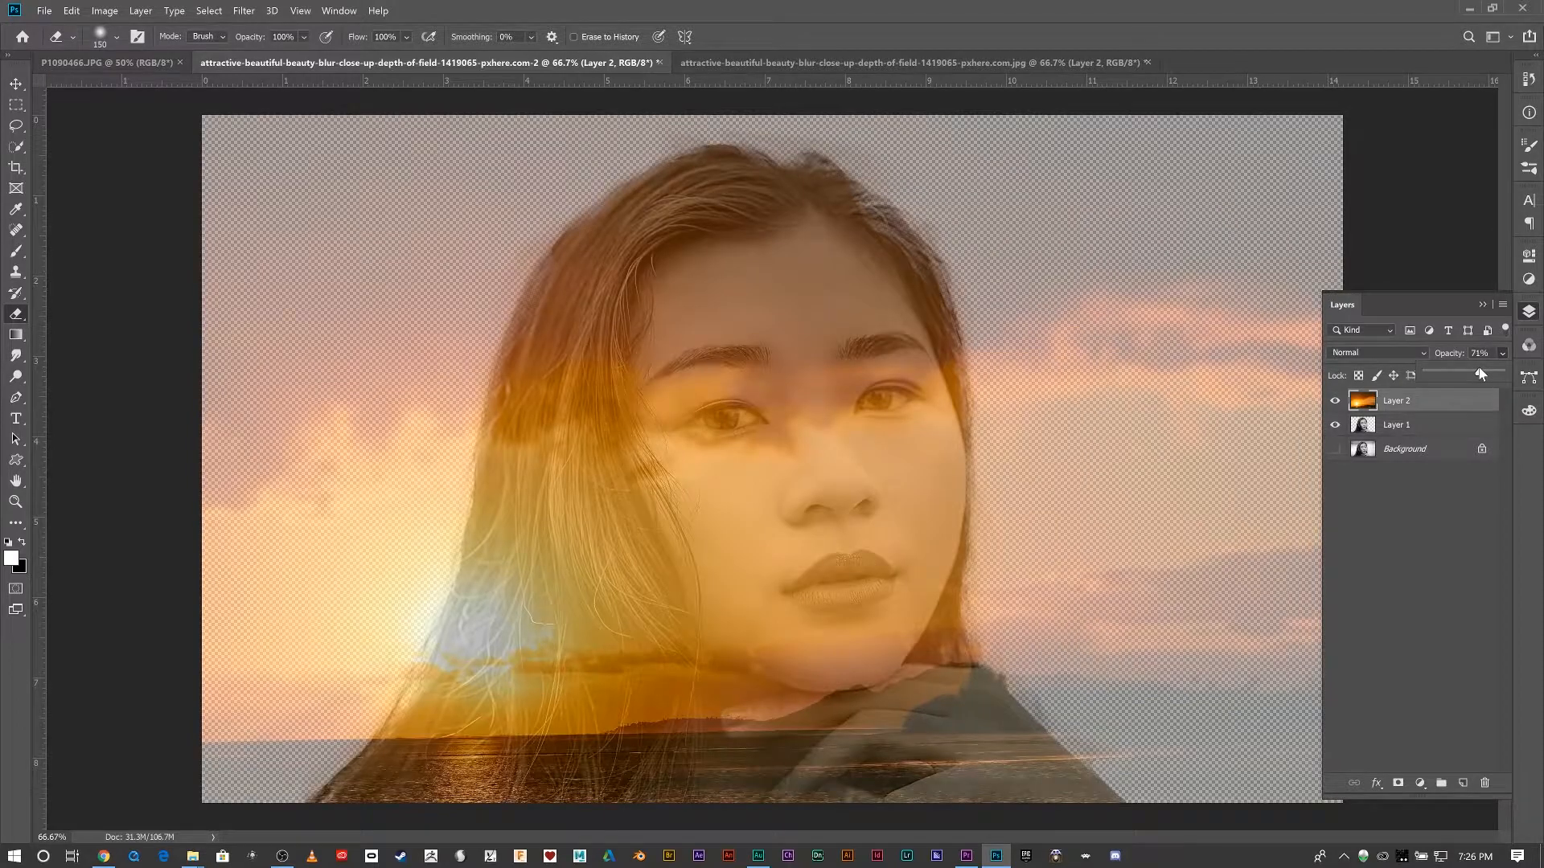
pyautogui.press('v')
pyautogui.moveTo(772, 458); pyautogui.dragTo(710, 316)
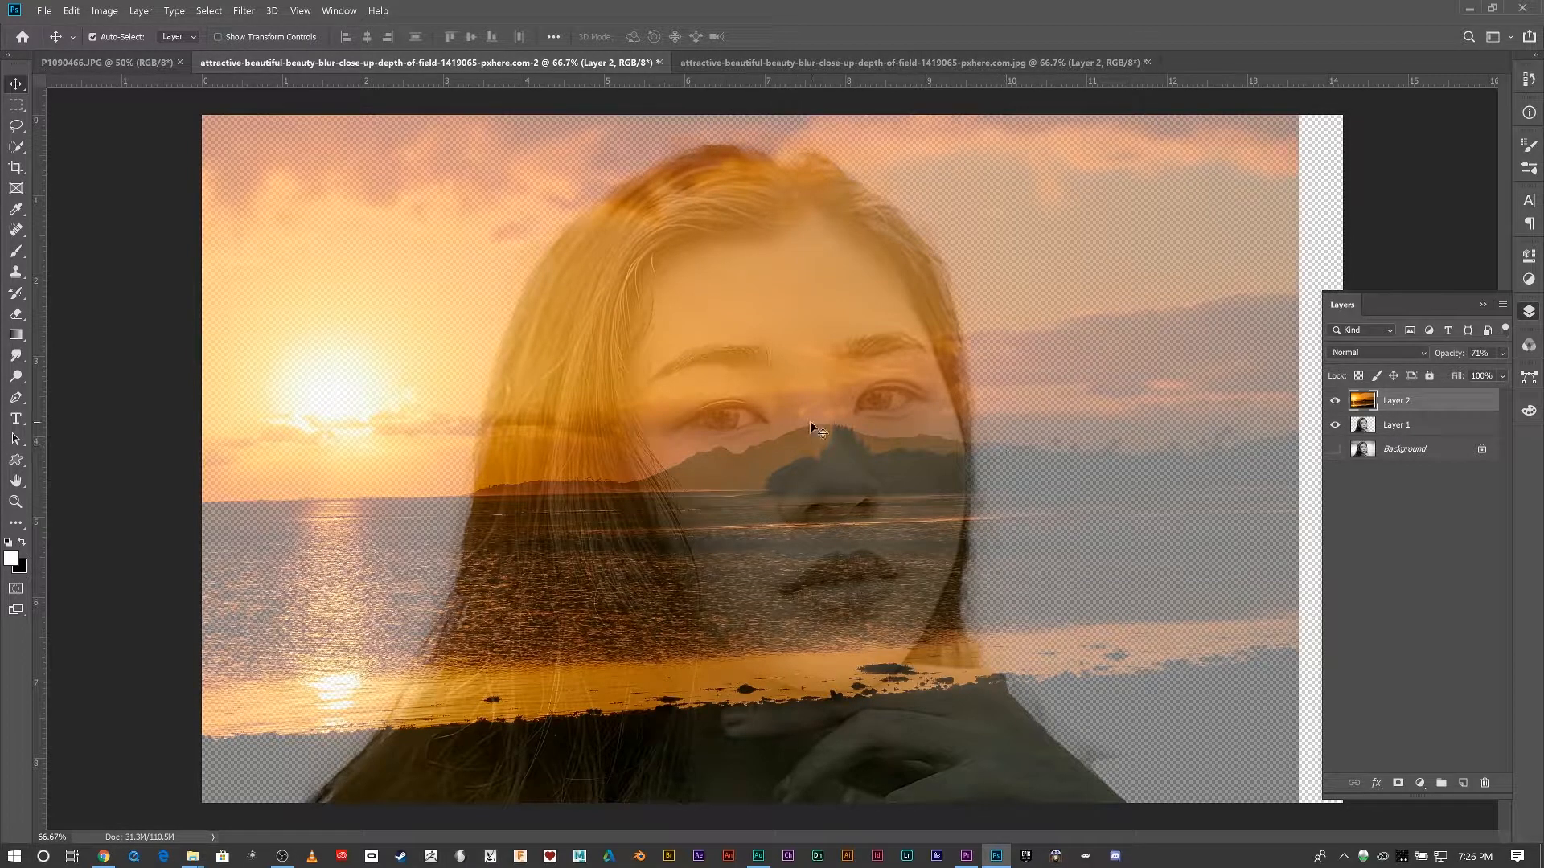
pyautogui.click(1499, 353)
pyautogui.moveTo(1489, 372); pyautogui.dragTo(1506, 372)
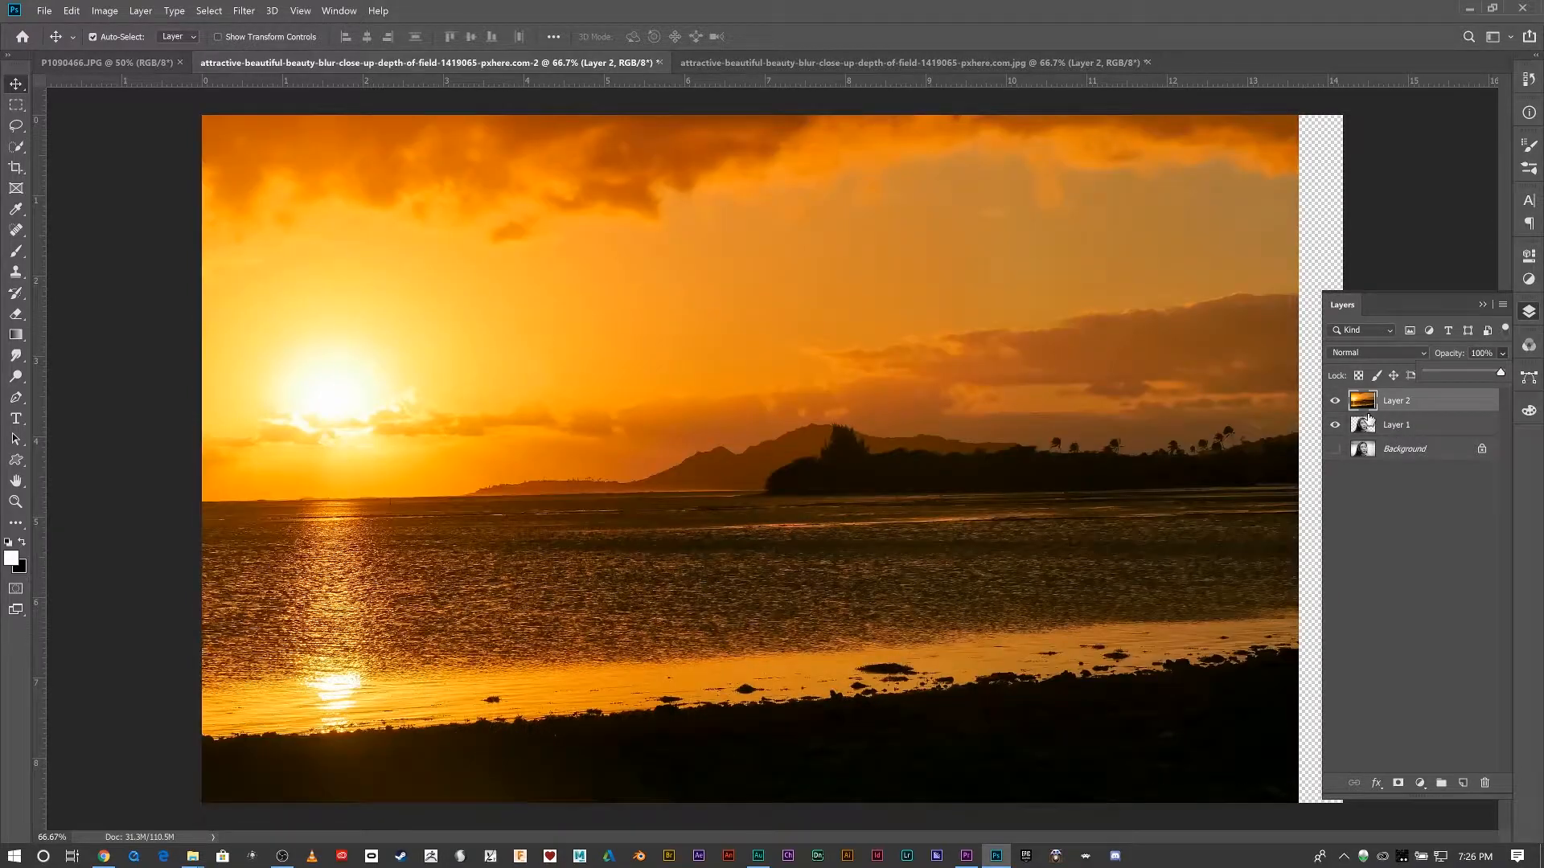
# Step: Hide the sunset layer and load the outline of the cut-out woman on Layer 1 as a selection
pyautogui.click(1335, 400)
pyautogui.click(1371, 426)
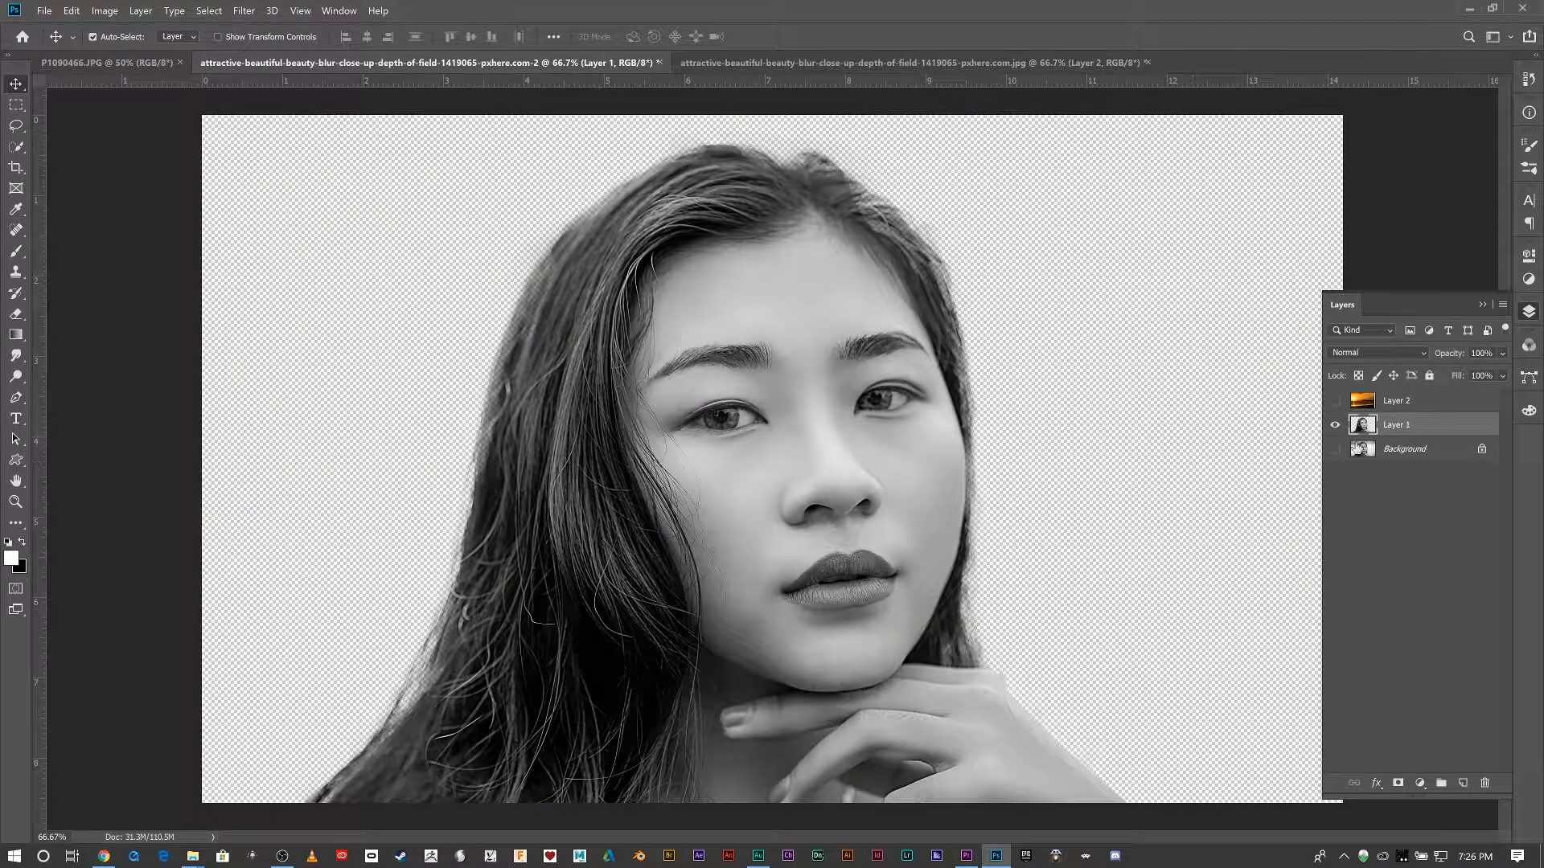
pyautogui.keyDown('ctrl'); pyautogui.click(1371, 426); pyautogui.keyUp('ctrl')
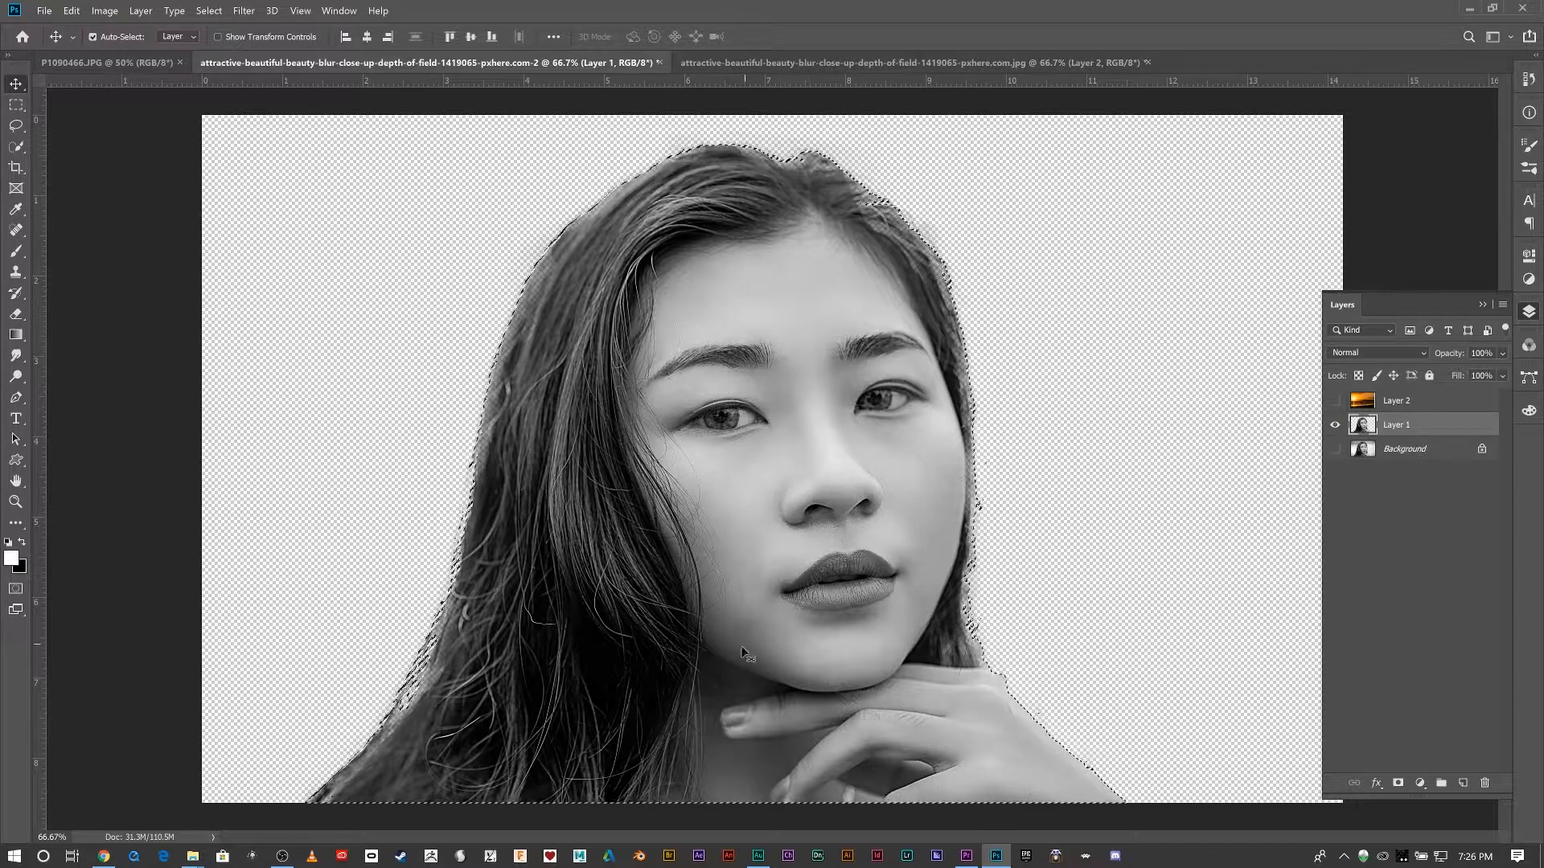
# Step: Copy the part of the sunset inside the woman's outline to a new layer and hide the full sunset layer
pyautogui.click(1335, 401)
pyautogui.click(1382, 401)
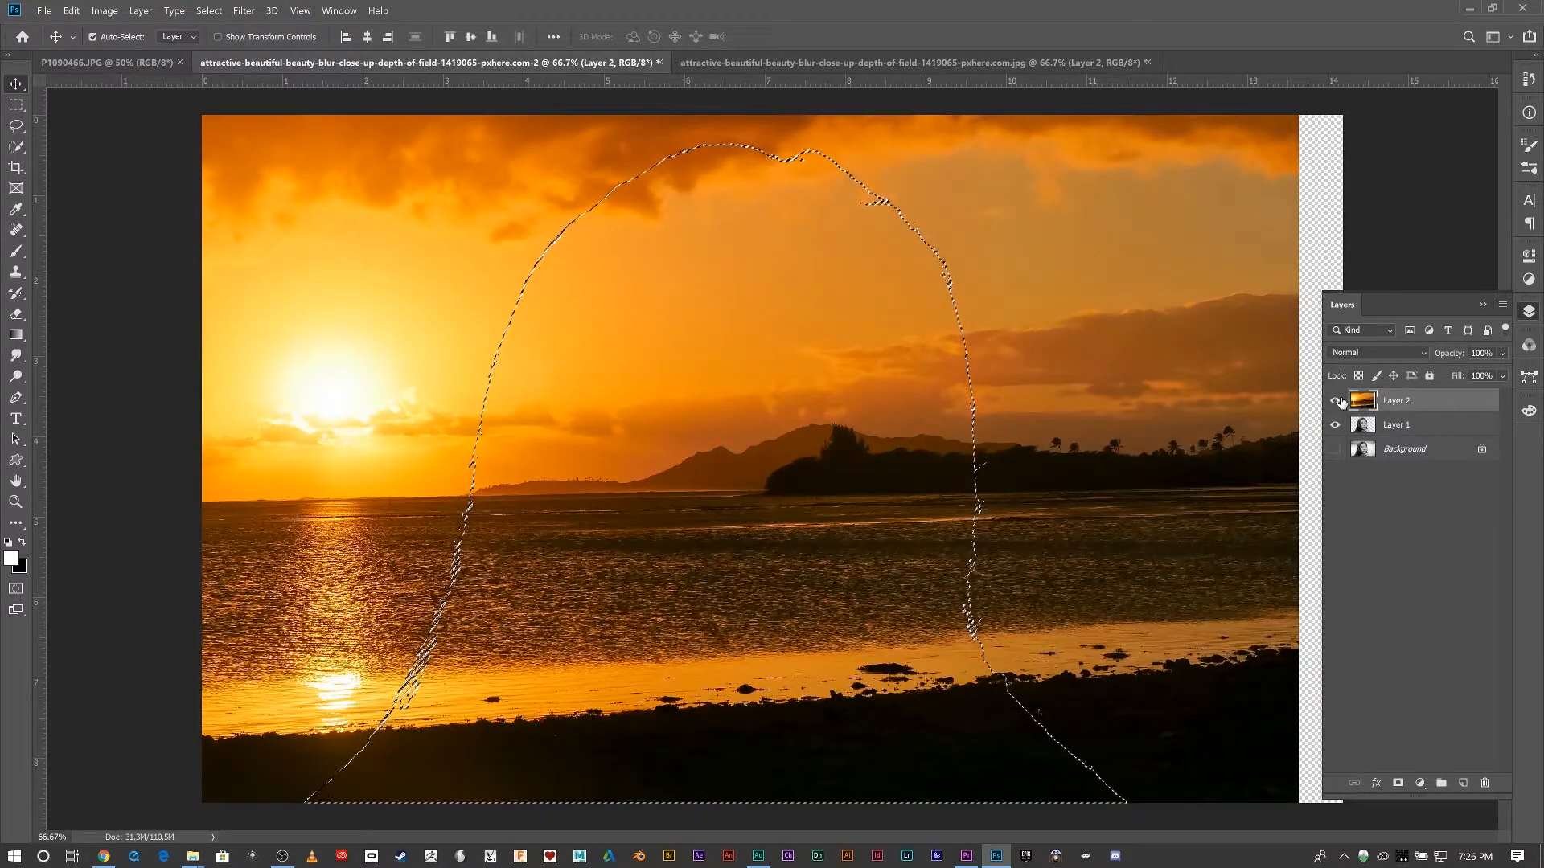
pyautogui.hotkey('ctrl', 'j')
pyautogui.click(1334, 424)
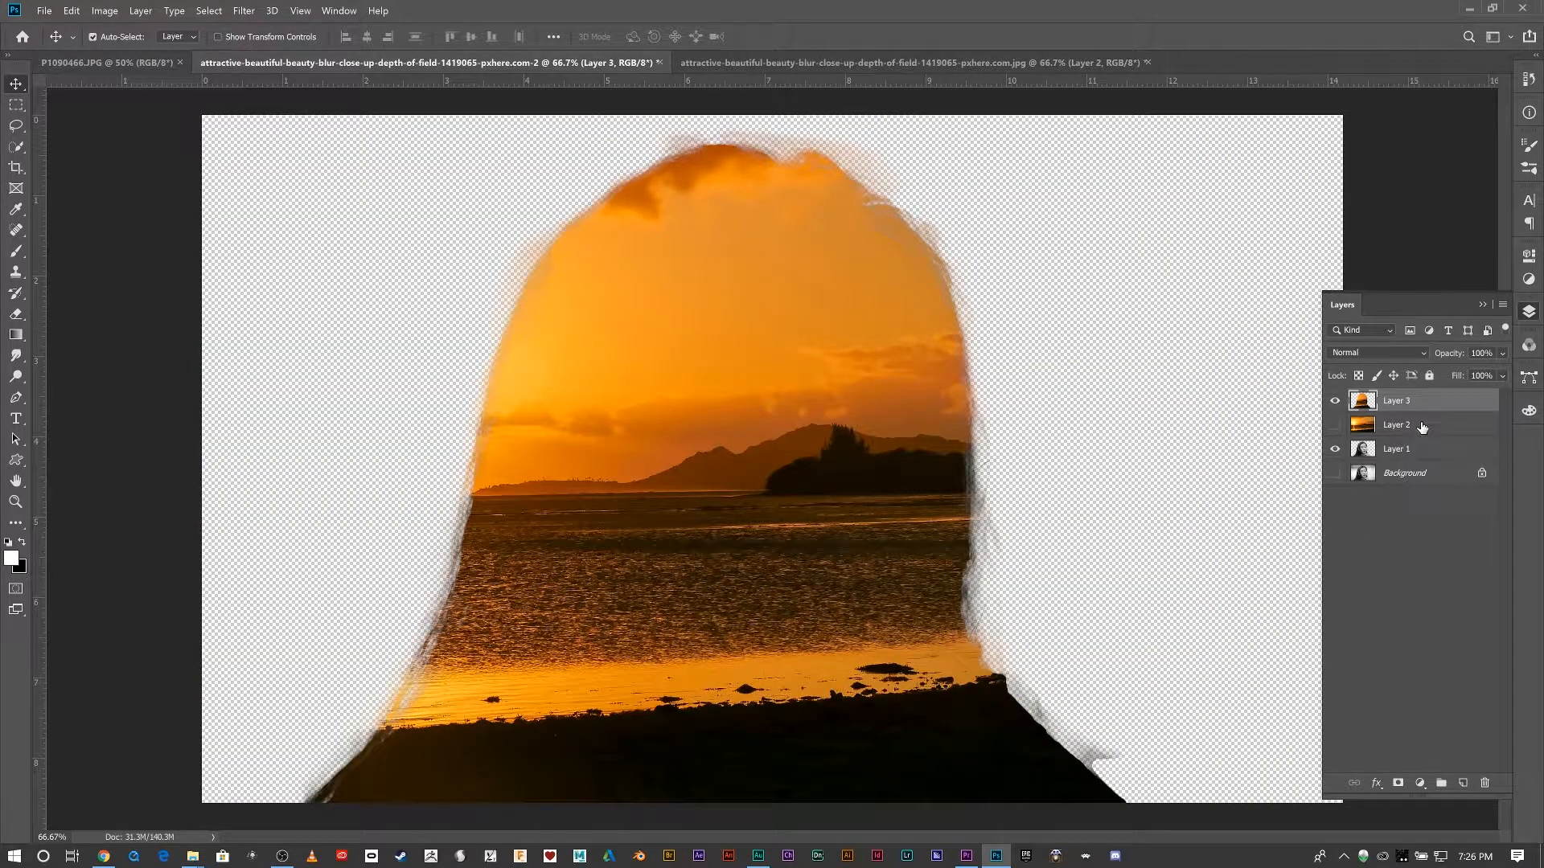
# Step: Move Layer 1 above Layer 2 and compare the portrait and the sunset cut-out by toggling their visibility
pyautogui.moveTo(1383, 449); pyautogui.dragTo(1381, 426)
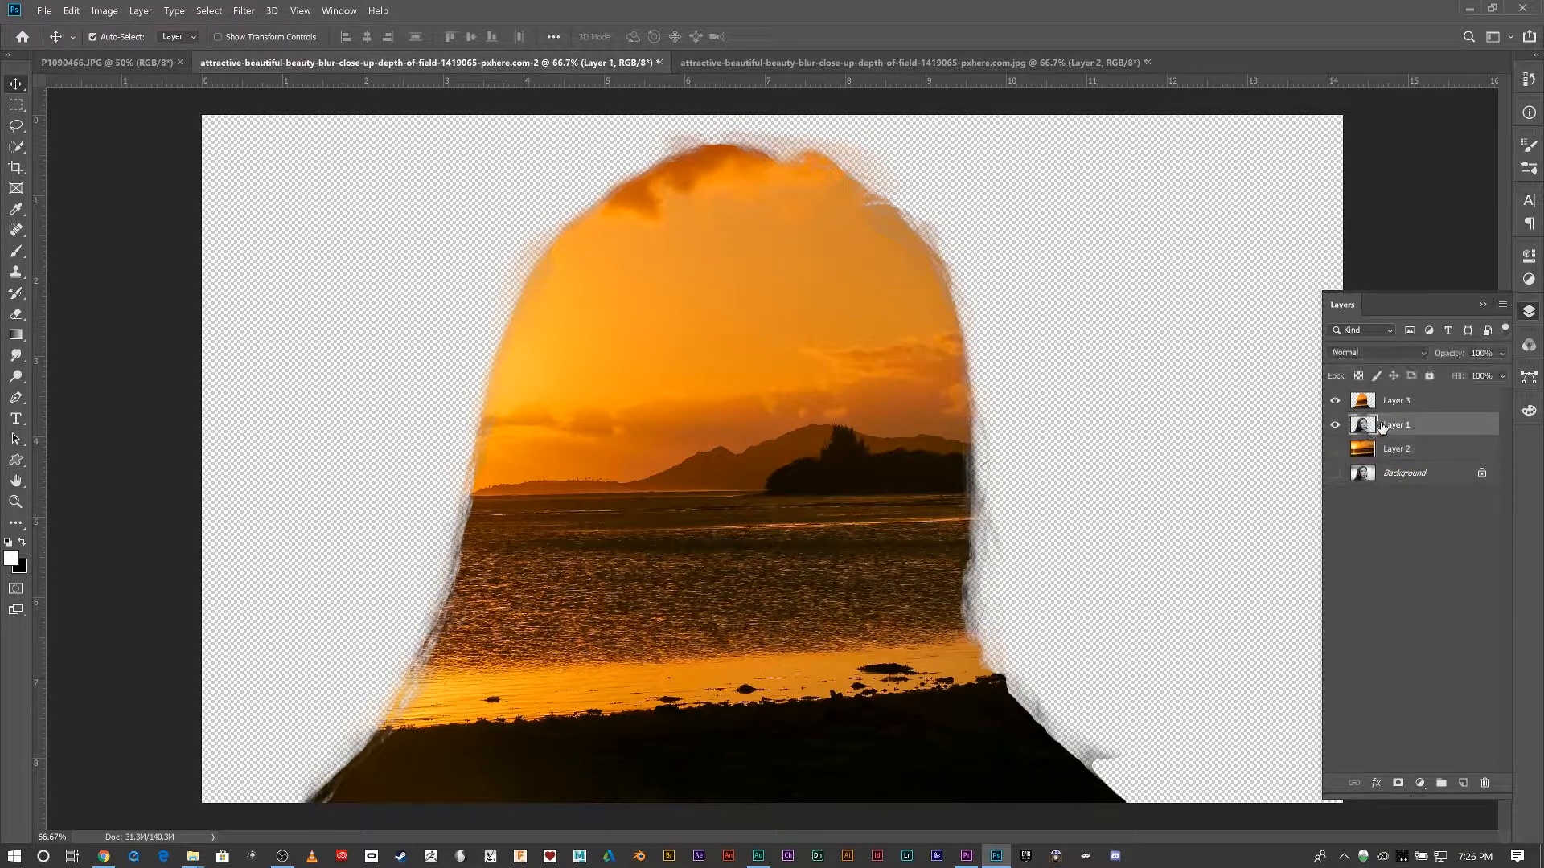
pyautogui.click(1335, 400)
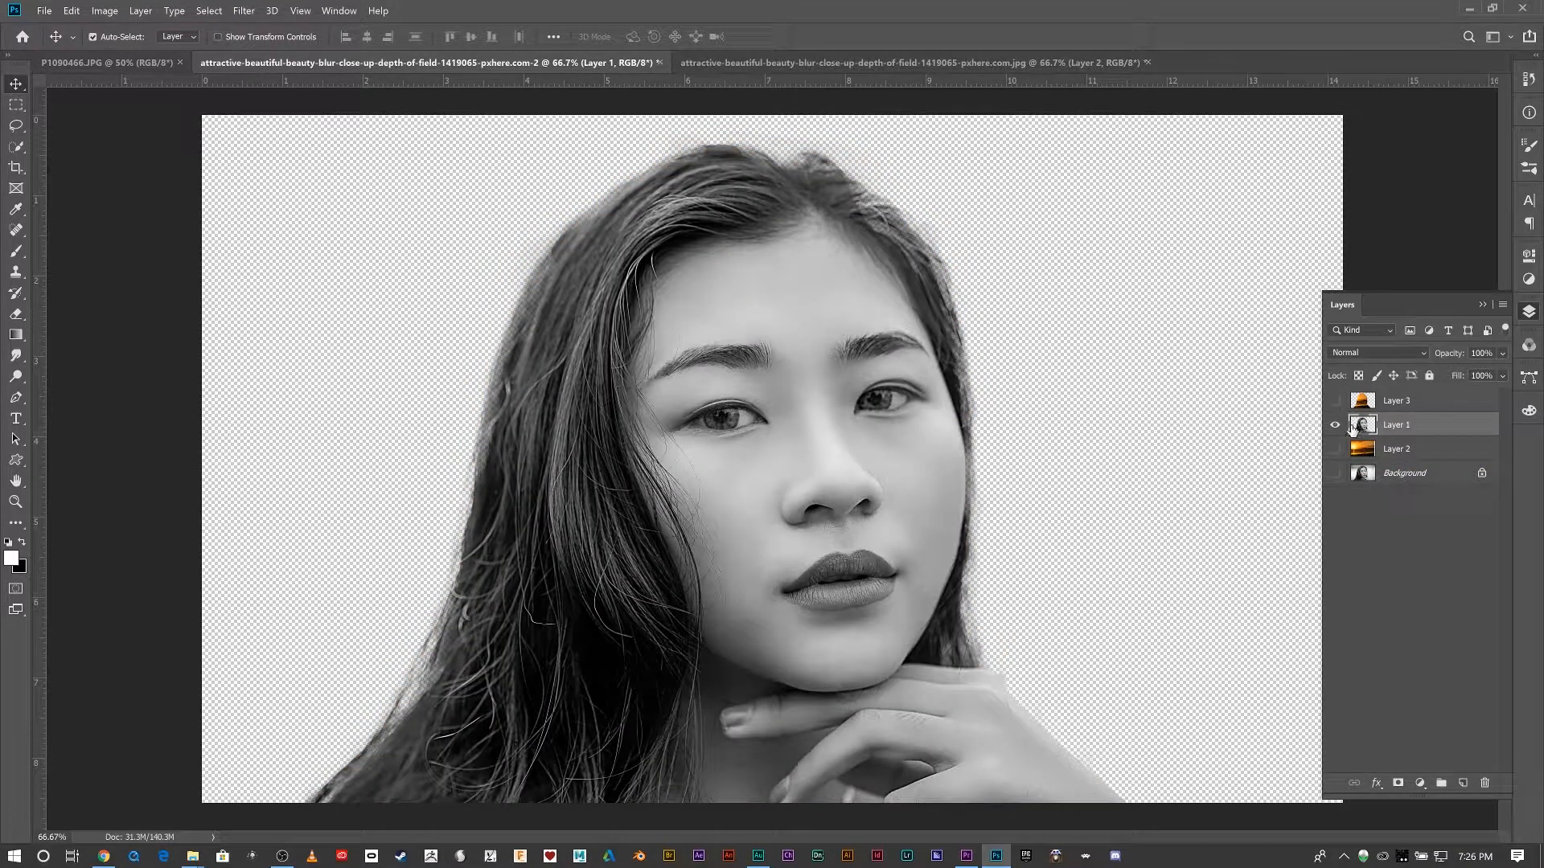
pyautogui.click(1335, 400)
pyautogui.click(1335, 426)
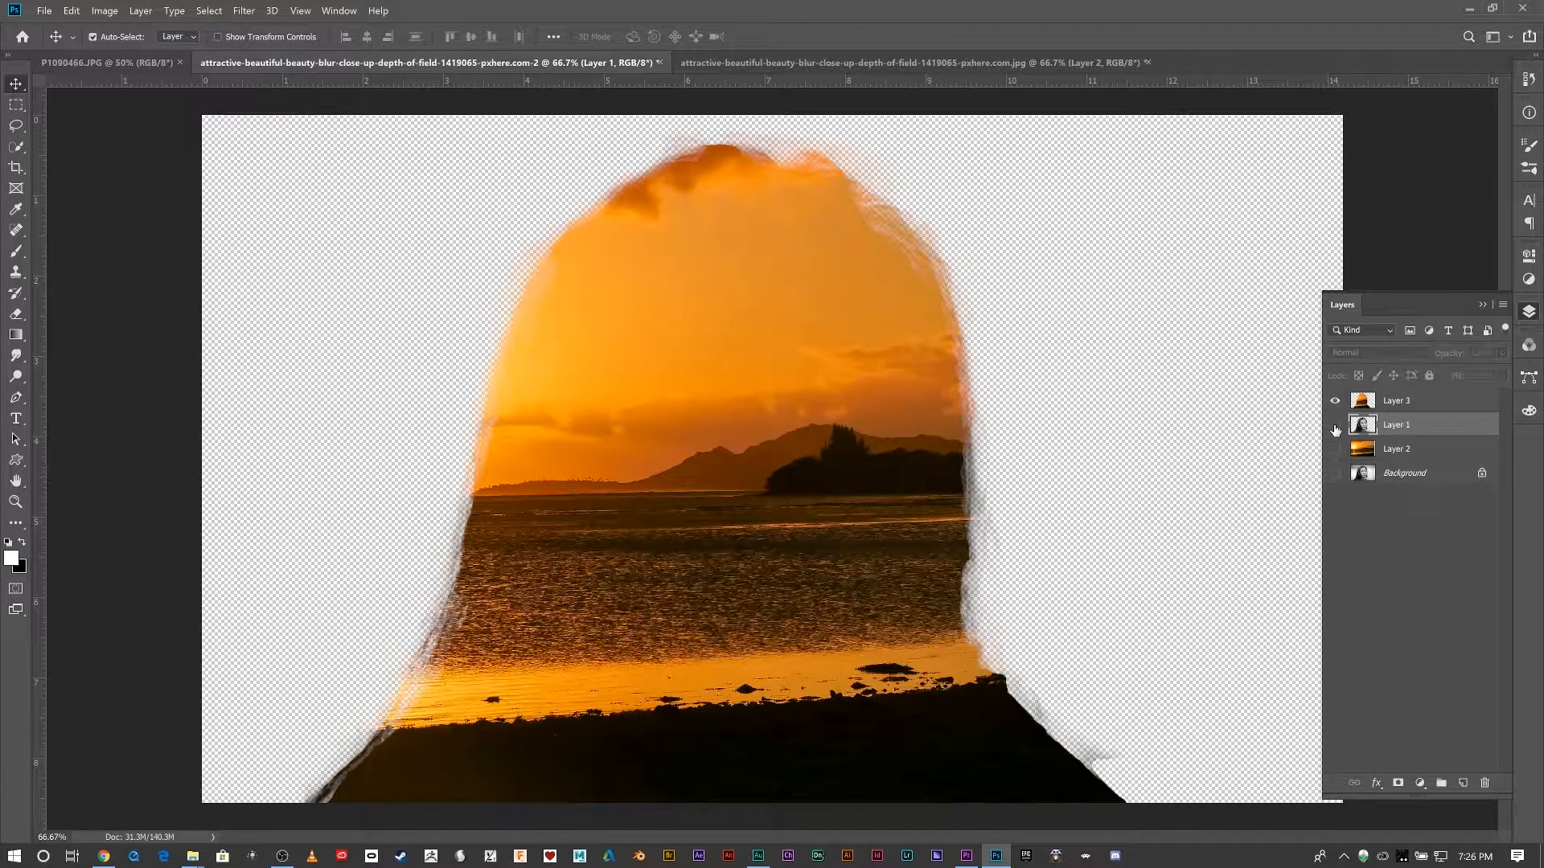
pyautogui.click(1334, 426)
# Step: Add a layer mask to the sunset cut-out on Layer 3 with black as the foreground color
pyautogui.click(1379, 405)
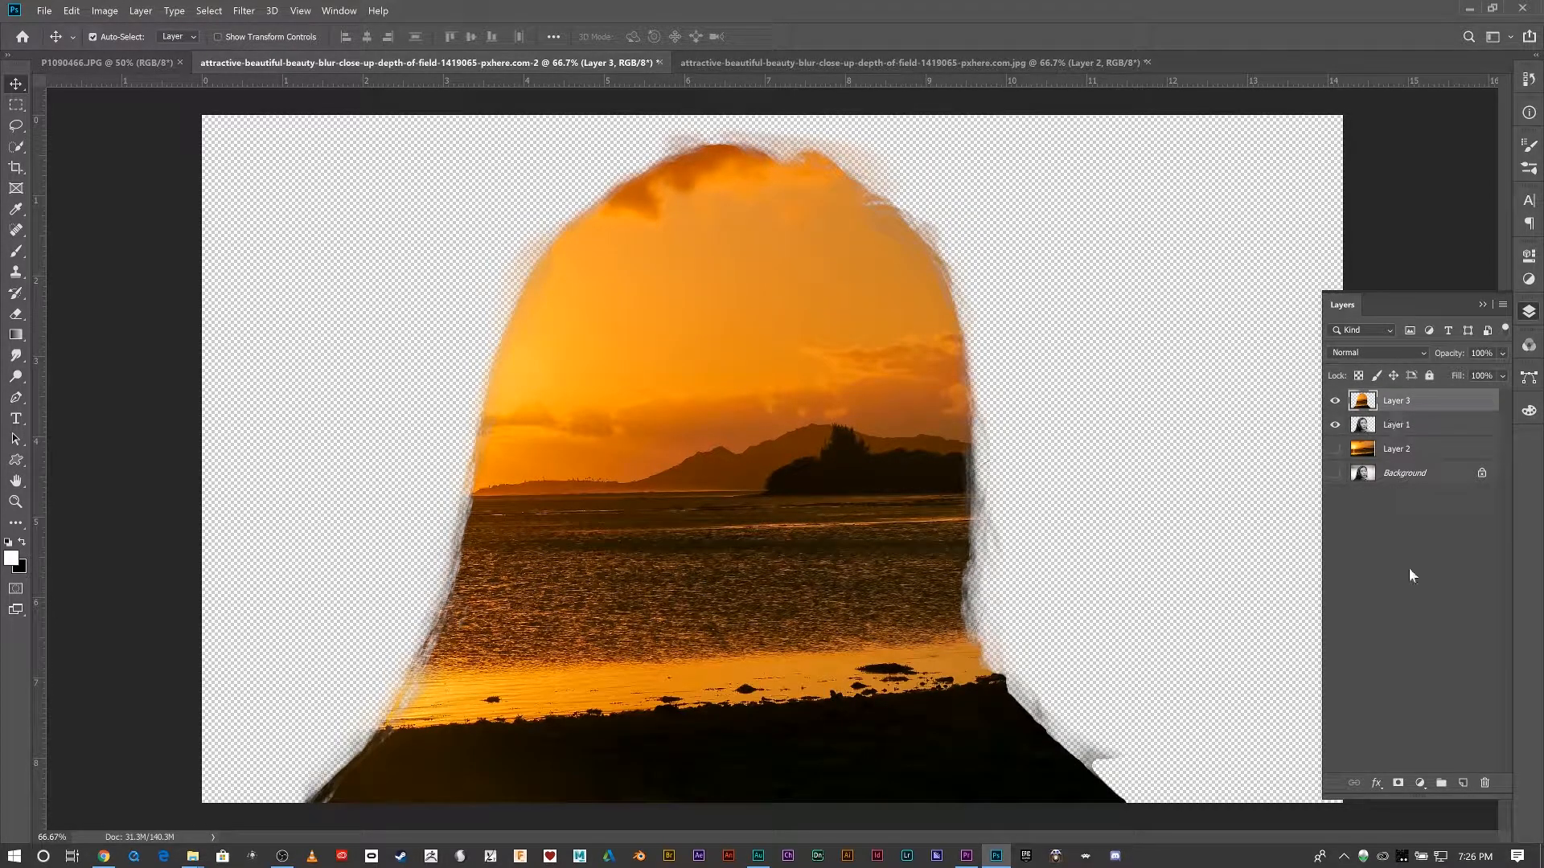
pyautogui.click(1399, 784)
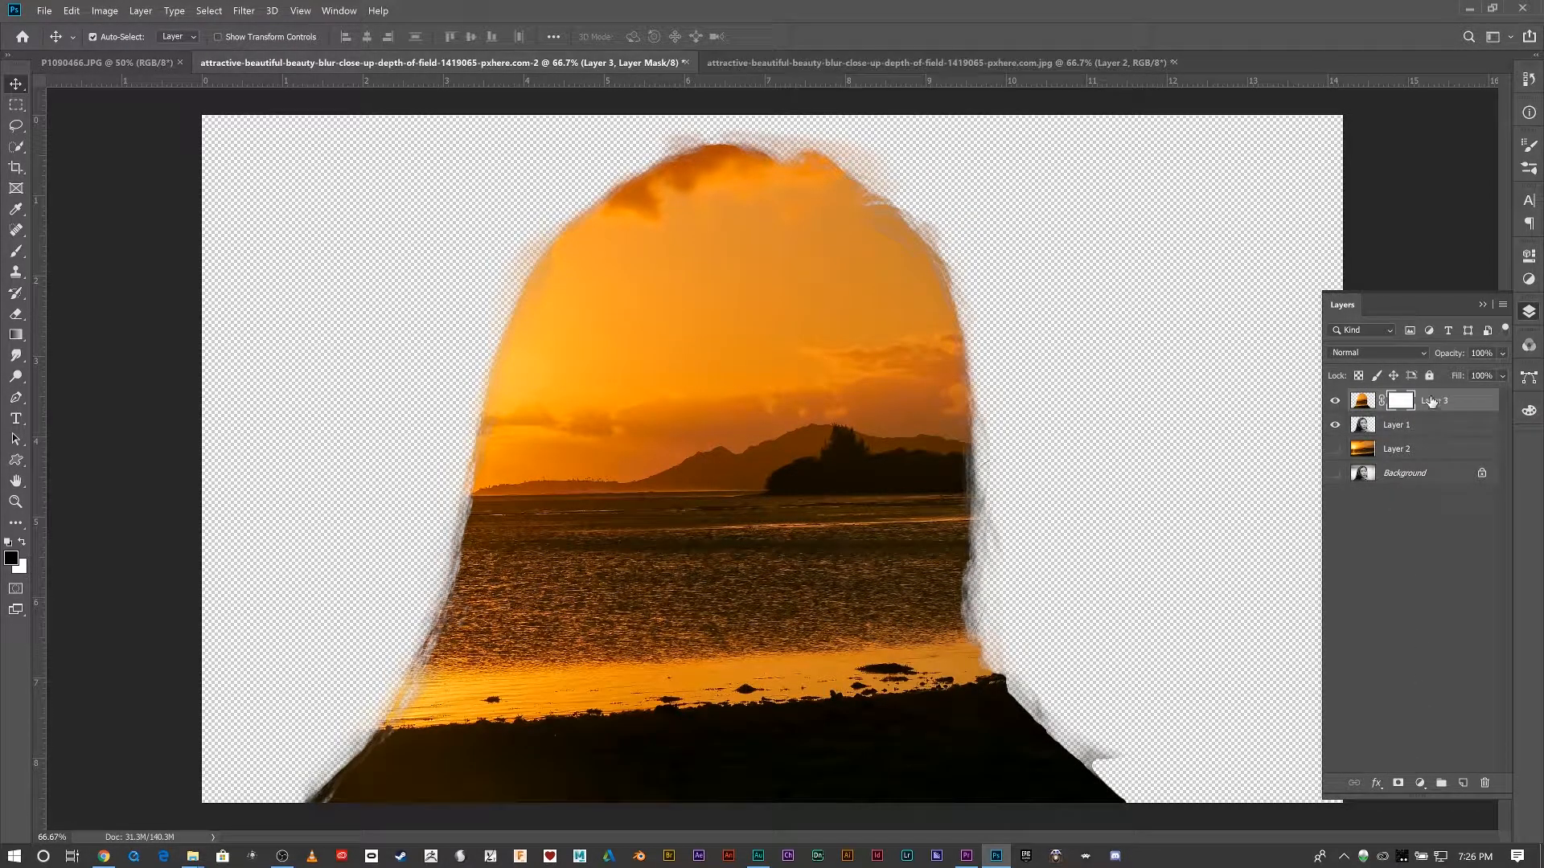
pyautogui.press('x')
# Step: Set up the Gradient tool with a linear black-to-white gradient for the mask on Layer 3
pyautogui.click(16, 334)
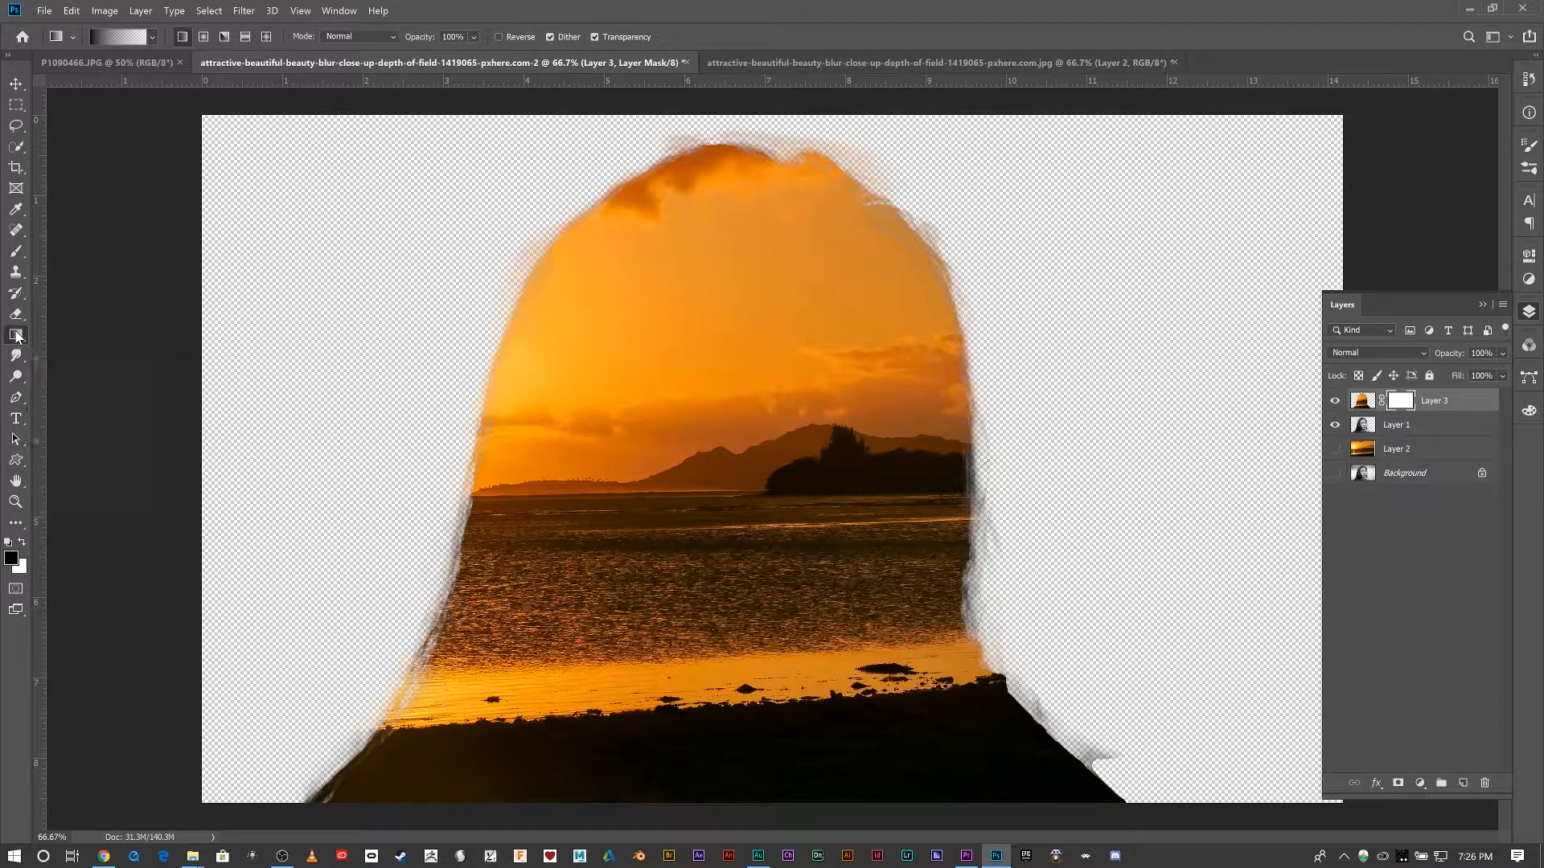
pyautogui.rightClick(16, 334)
pyautogui.click(53, 336)
pyautogui.click(150, 36)
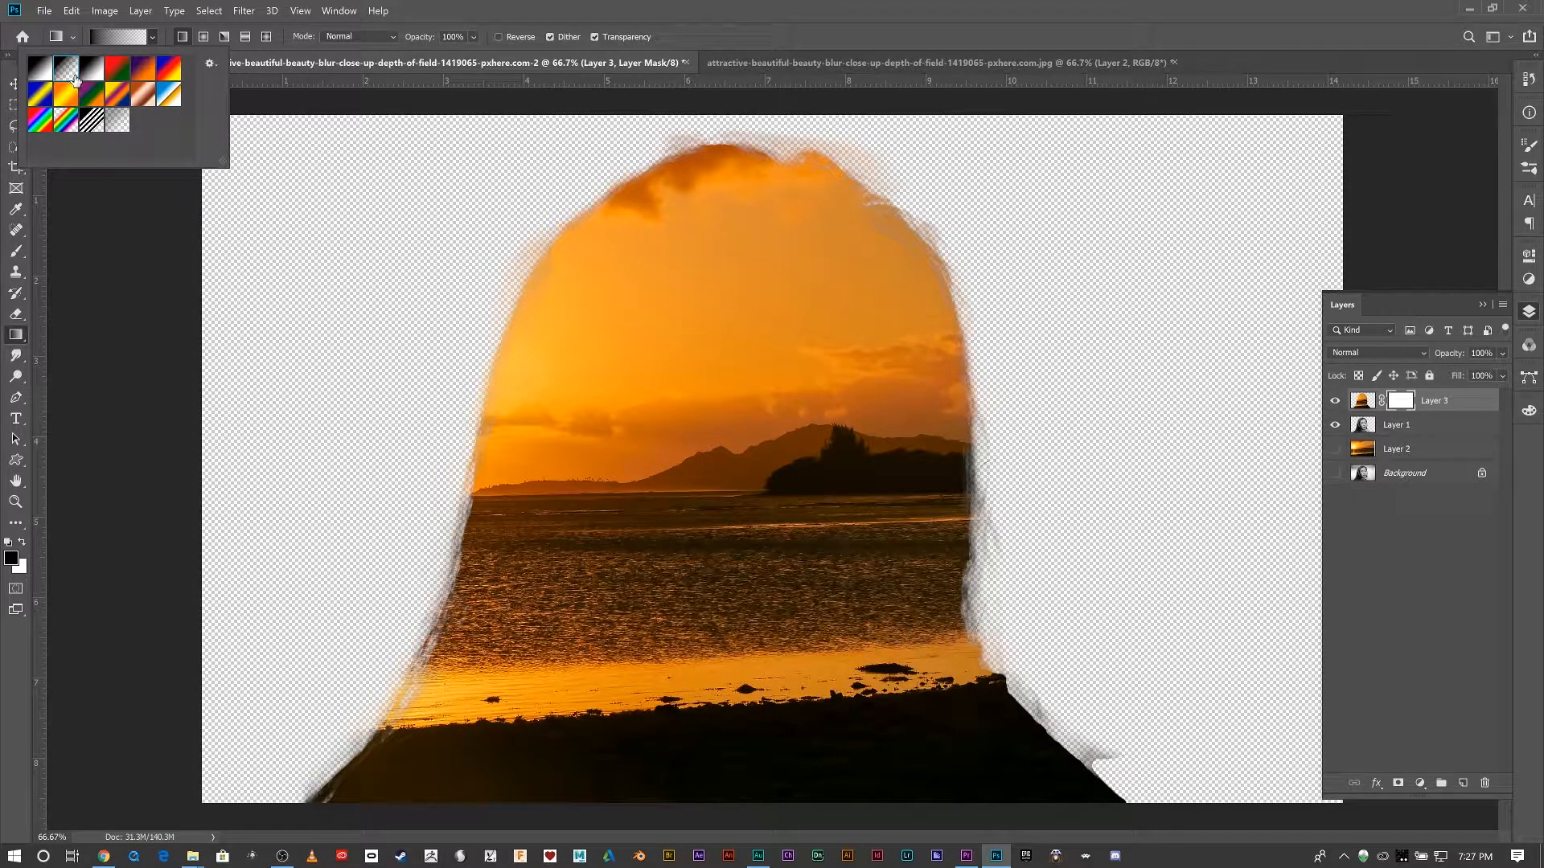
pyautogui.click(183, 37)
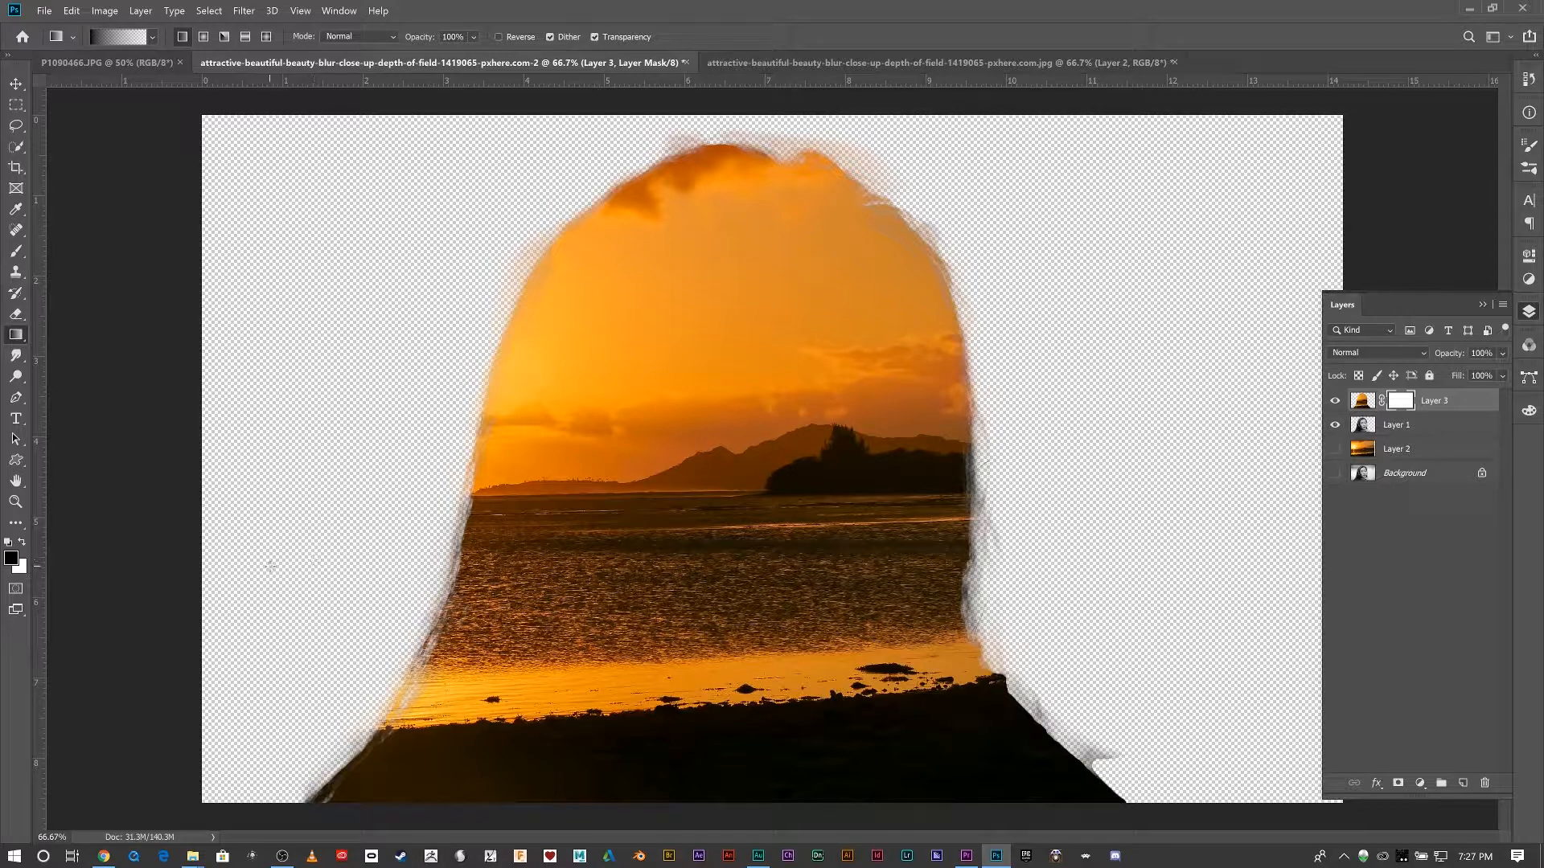
# Step: Try linear gradients of different directions and lengths across the portrait on Layer 3's mask
pyautogui.moveTo(264, 566); pyautogui.dragTo(943, 415)
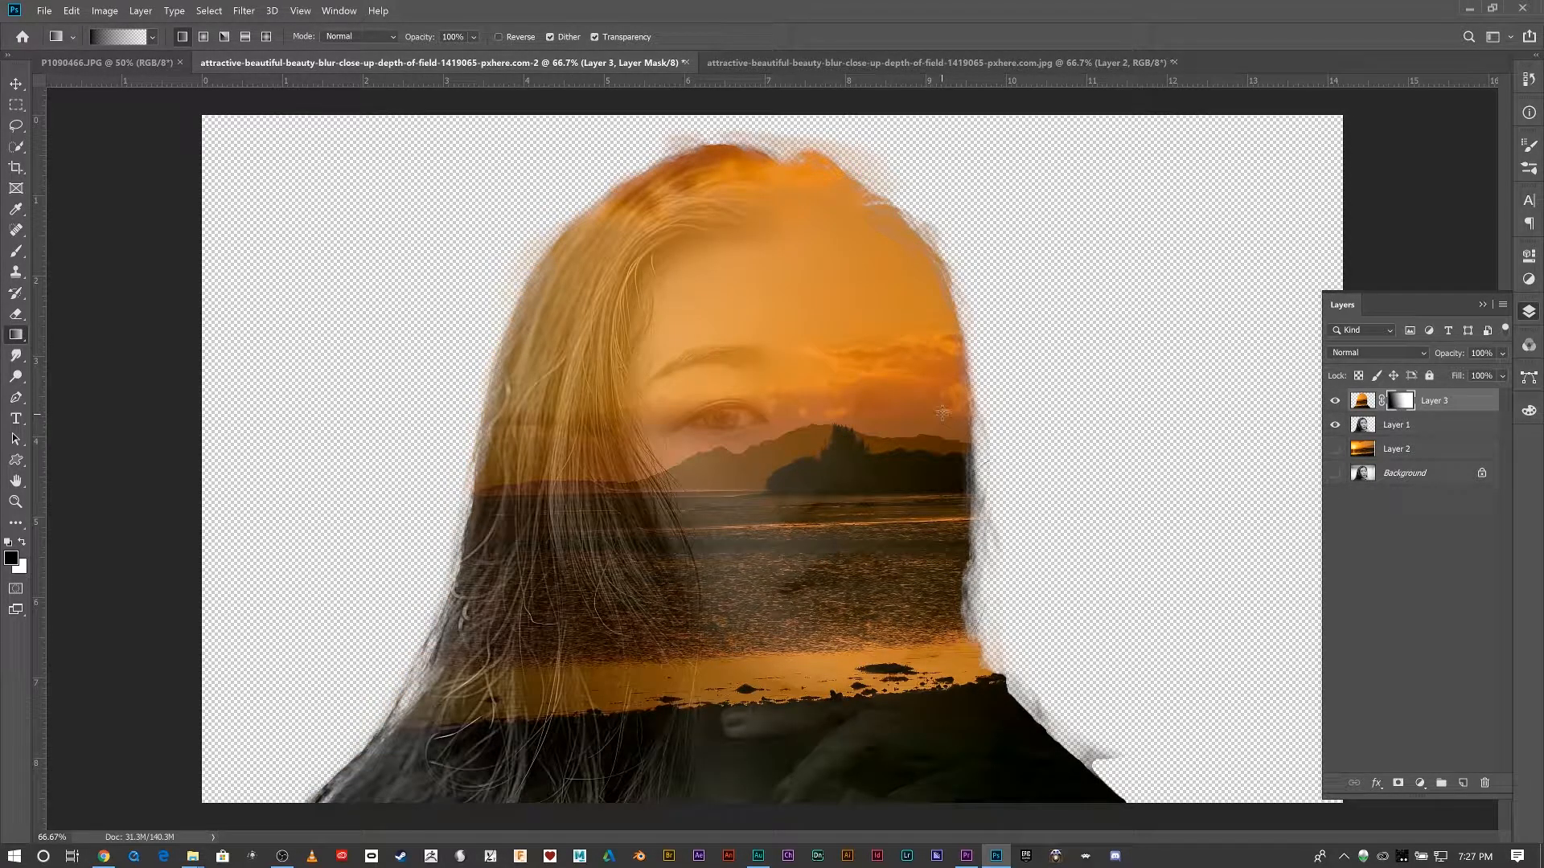
pyautogui.hotkey('ctrl', 'z')
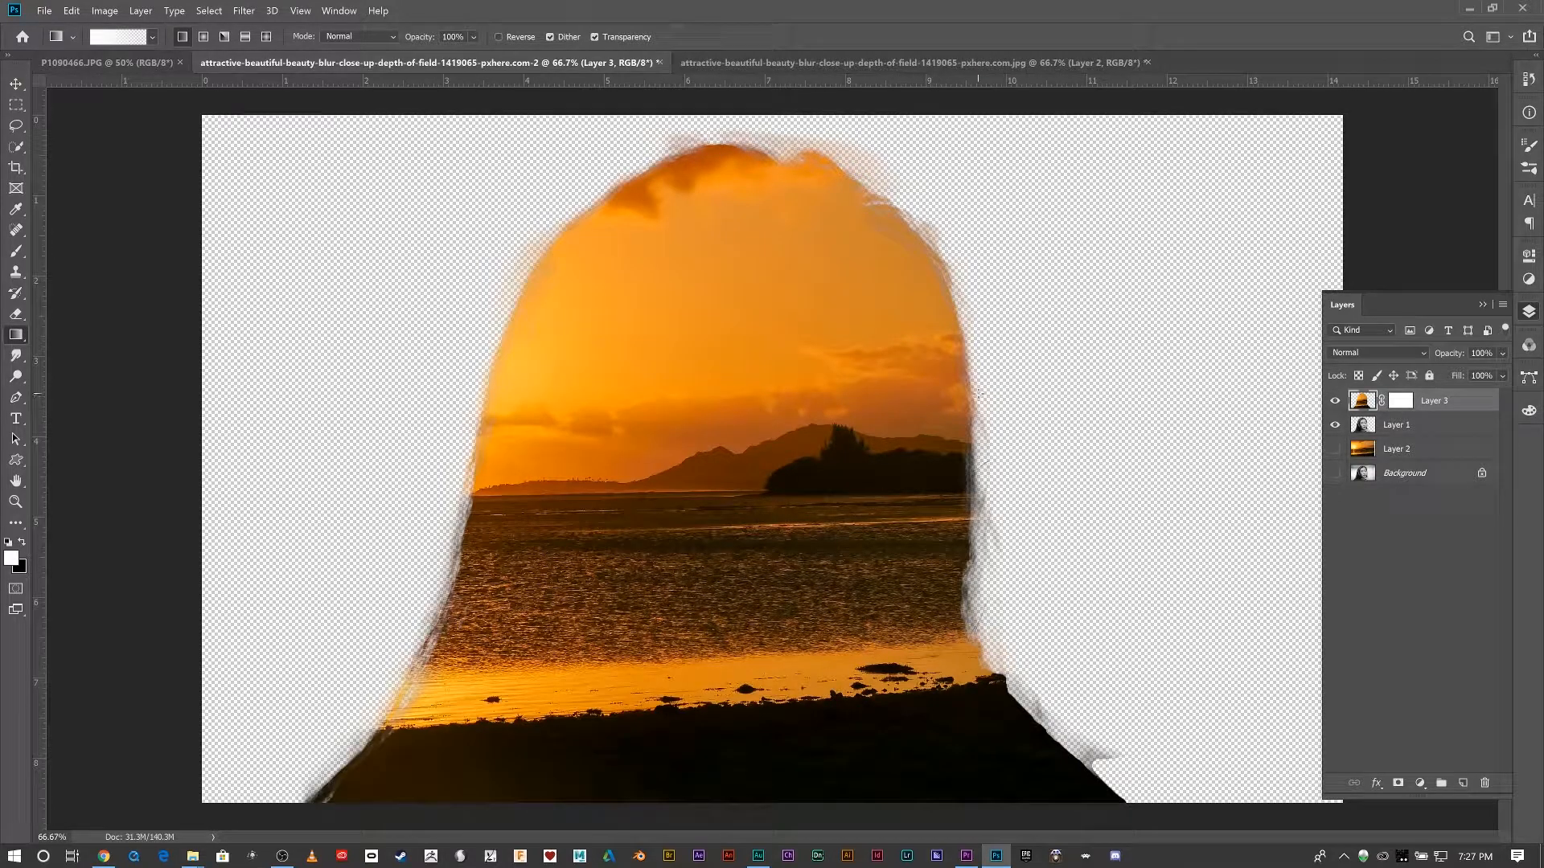
pyautogui.moveTo(979, 388); pyautogui.dragTo(435, 524)
pyautogui.hotkey('ctrl', 'z')
pyautogui.click(1399, 408)
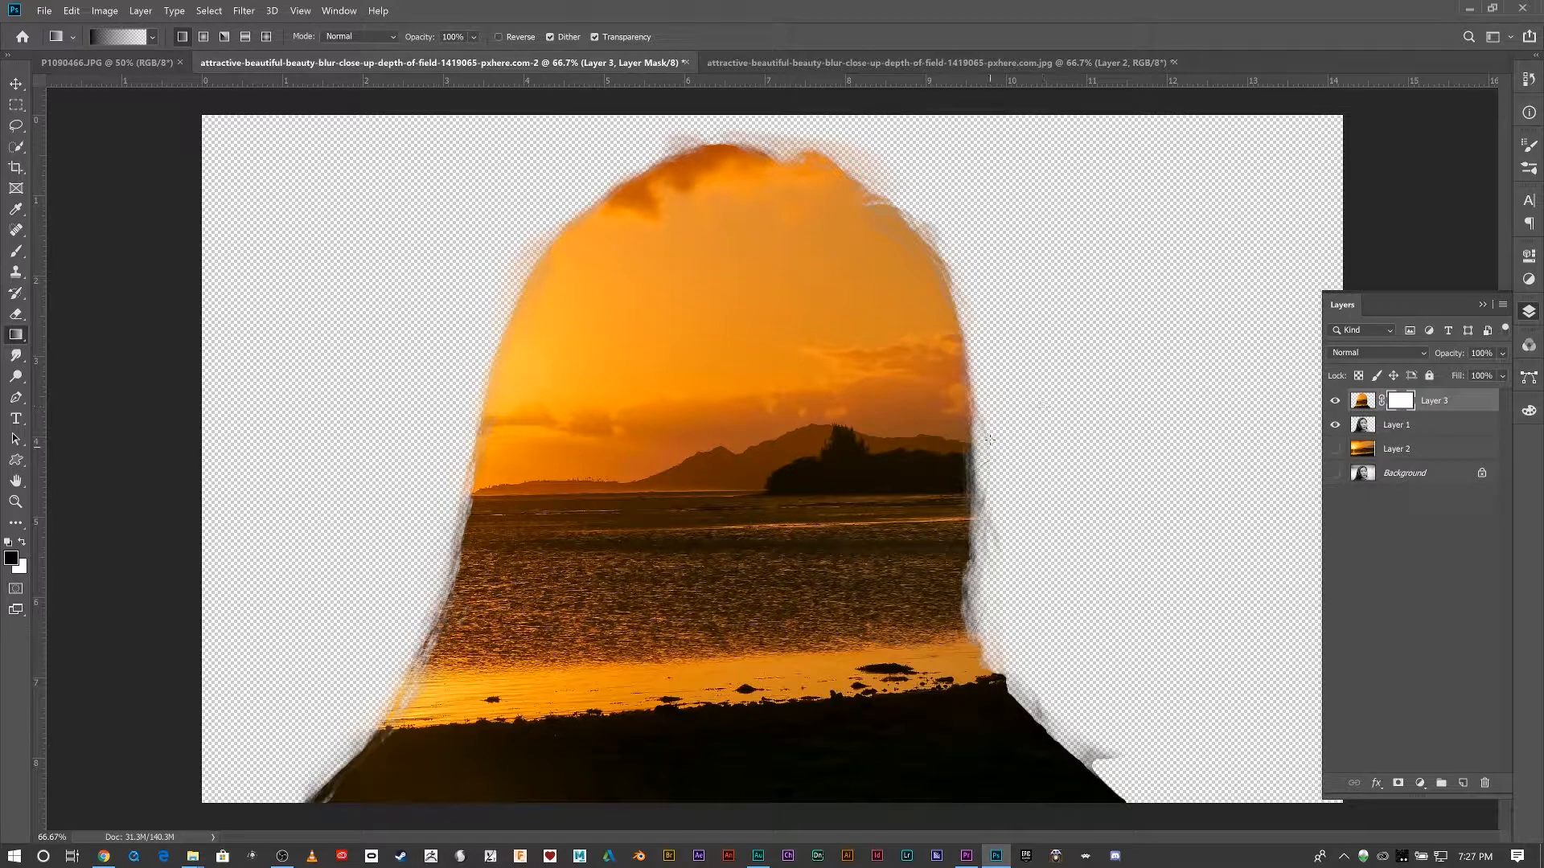
pyautogui.moveTo(1002, 385); pyautogui.dragTo(488, 520)
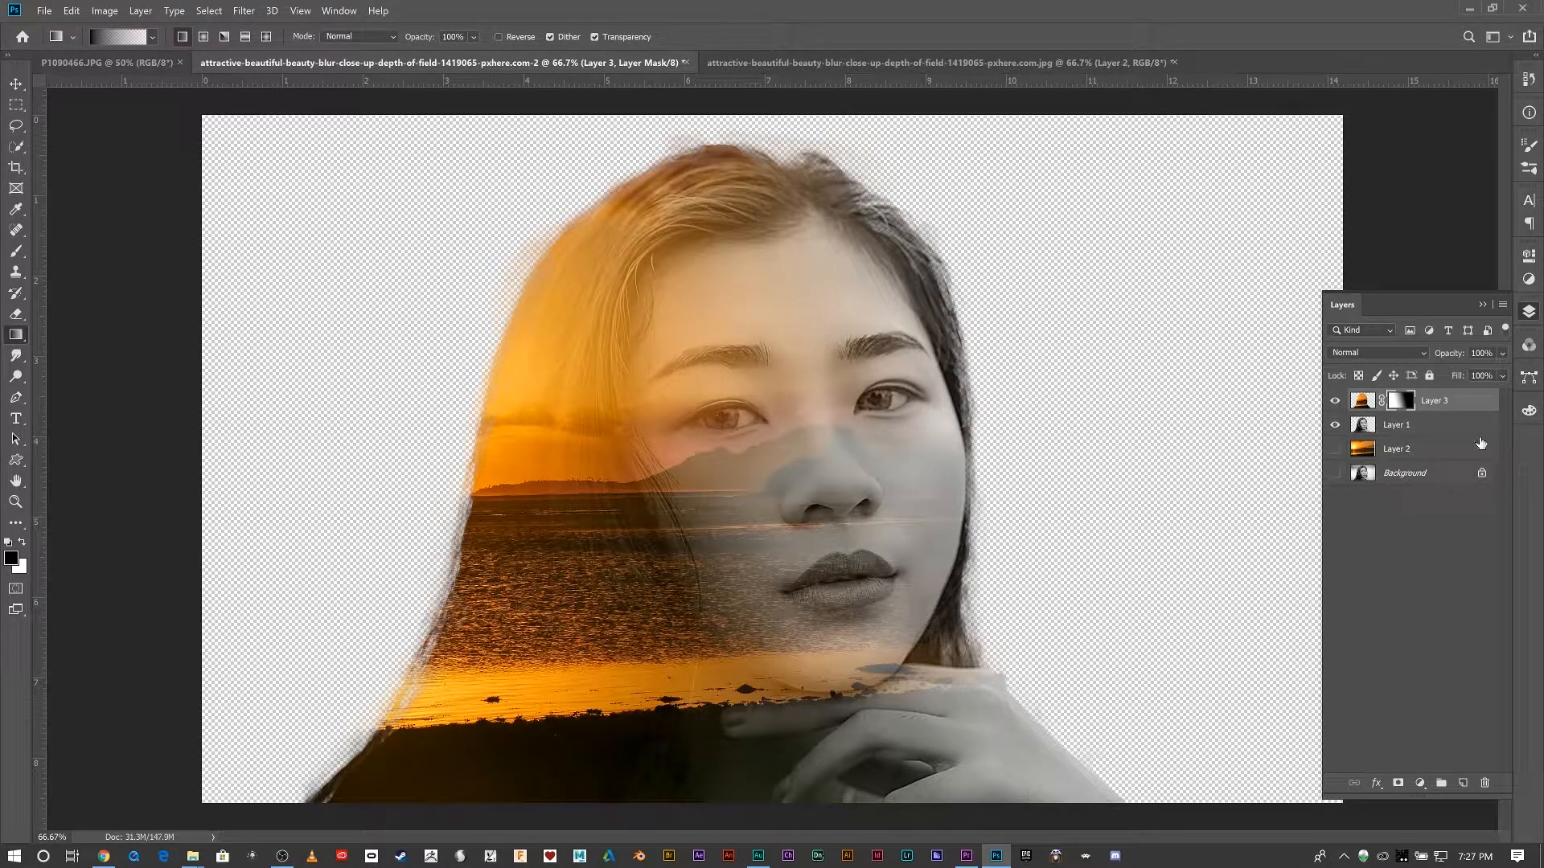
pyautogui.hotkey('ctrl', 'z')
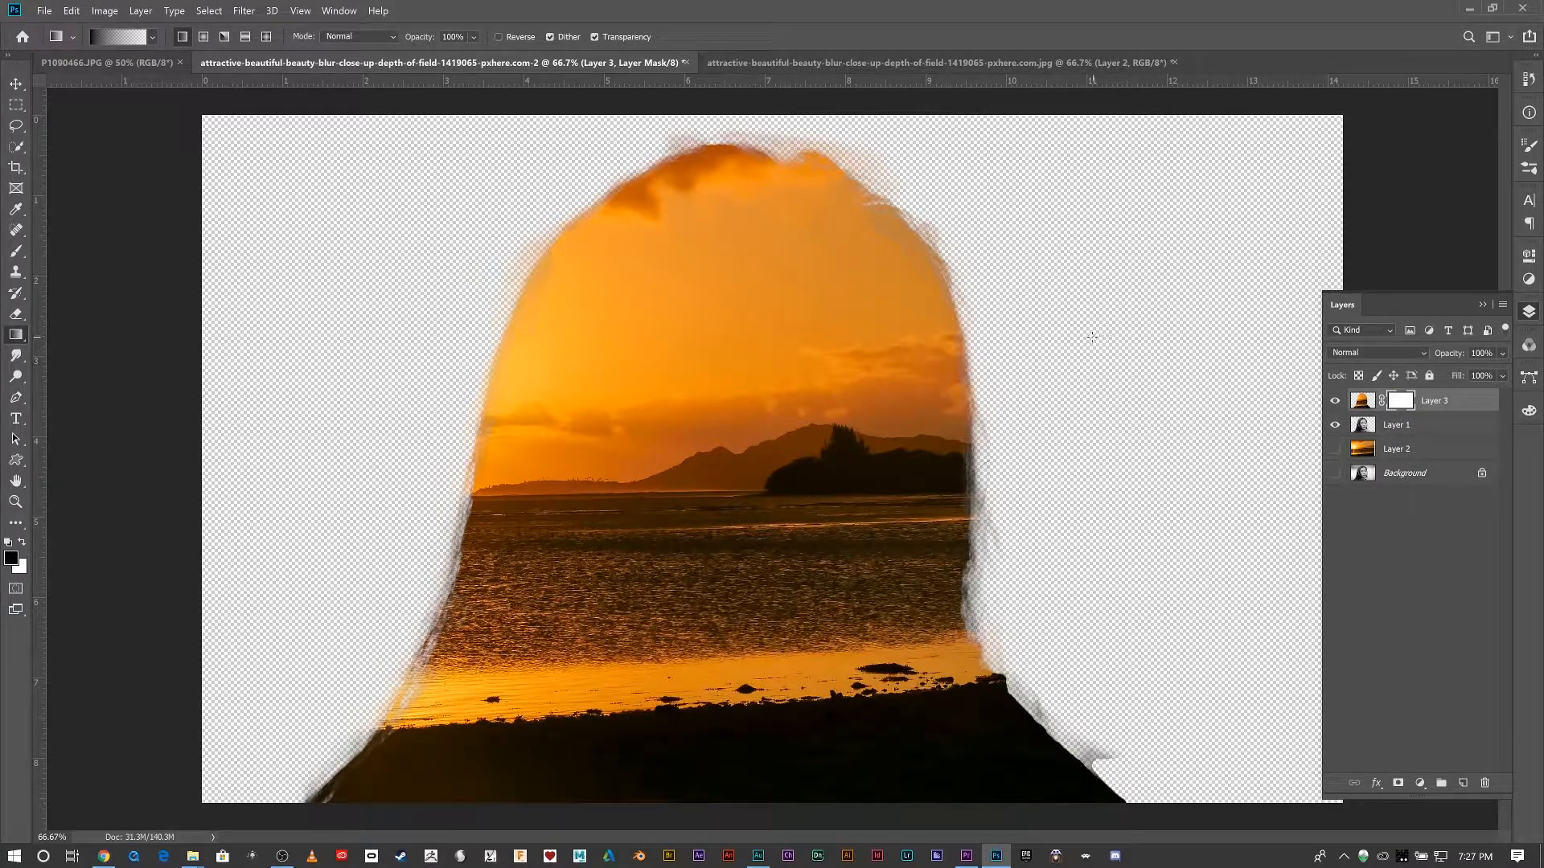
pyautogui.moveTo(860, 414); pyautogui.dragTo(690, 463)
pyautogui.hotkey('ctrl', 'z')
# Step: Apply a long linear gradient to Layer 3's mask, running diagonally from outside the portrait's upper right down to the hair on the left
pyautogui.moveTo(1249, 303); pyautogui.dragTo(590, 500)
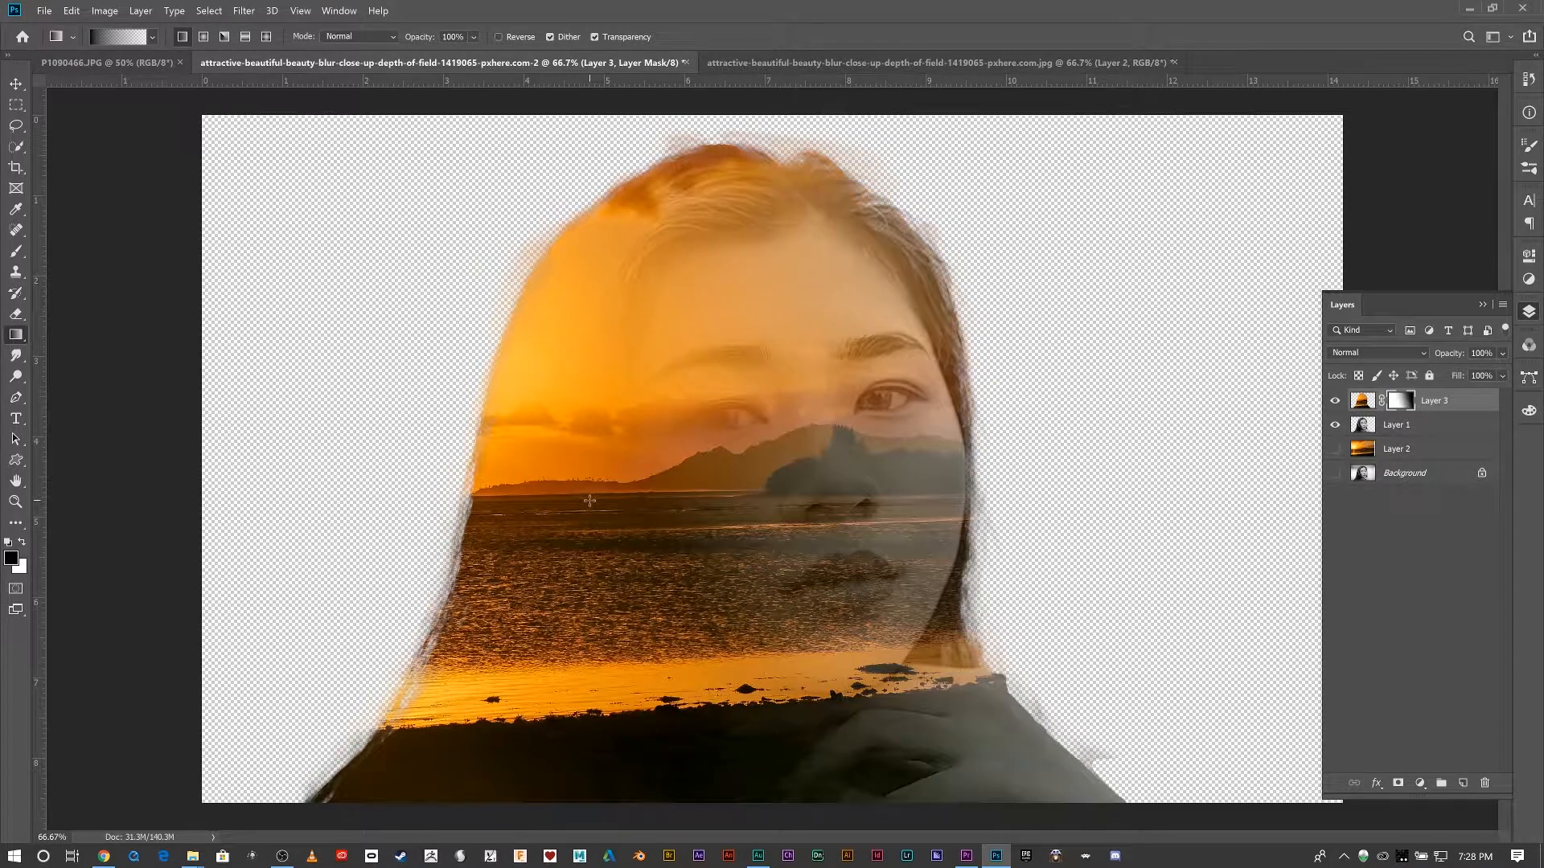
pyautogui.click(1482, 305)
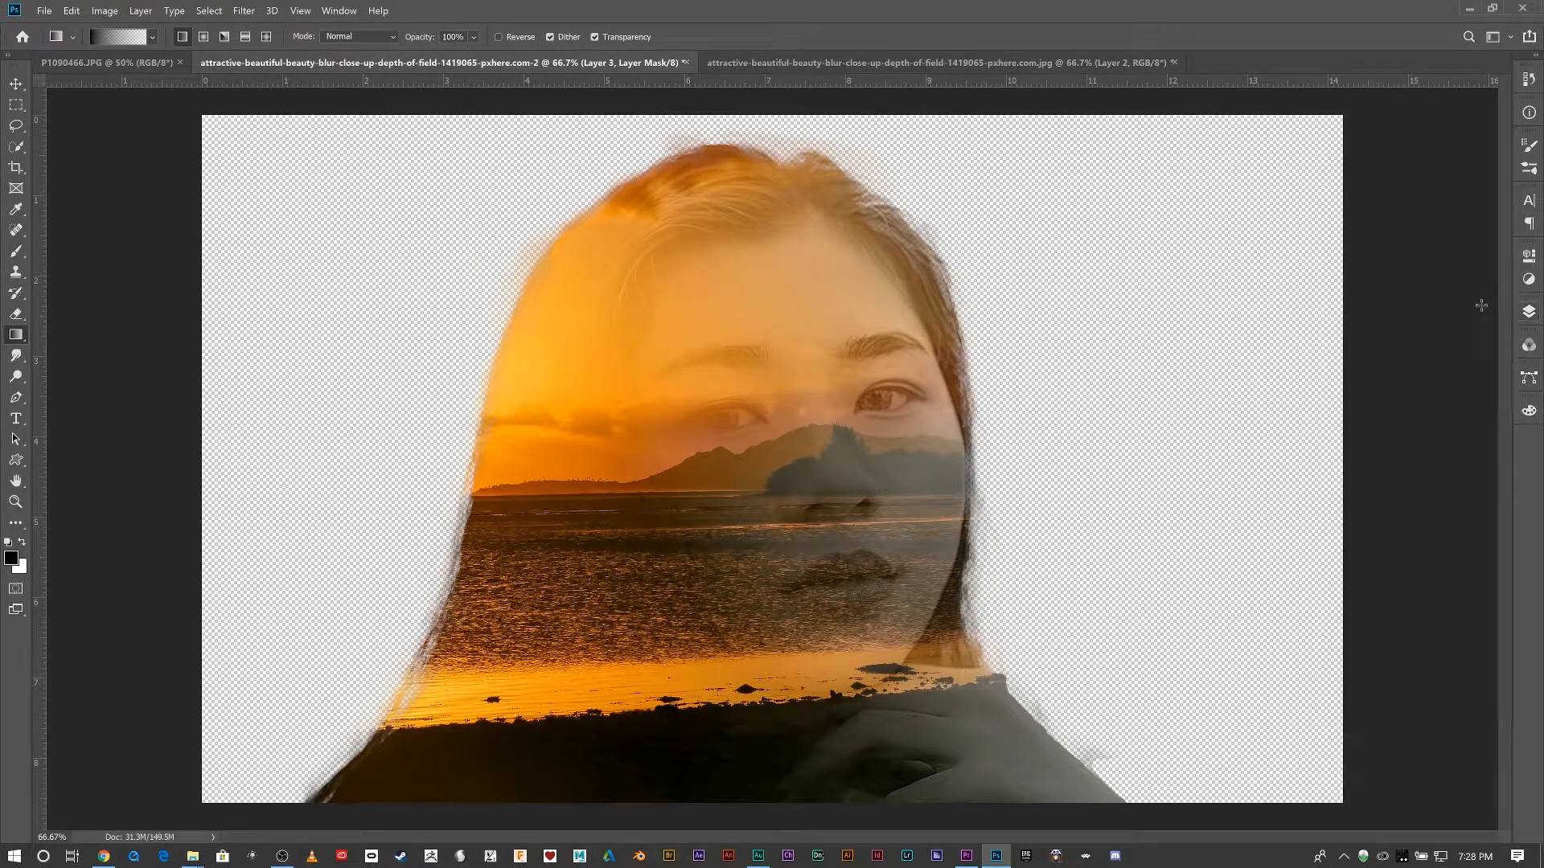
pyautogui.click(1524, 316)
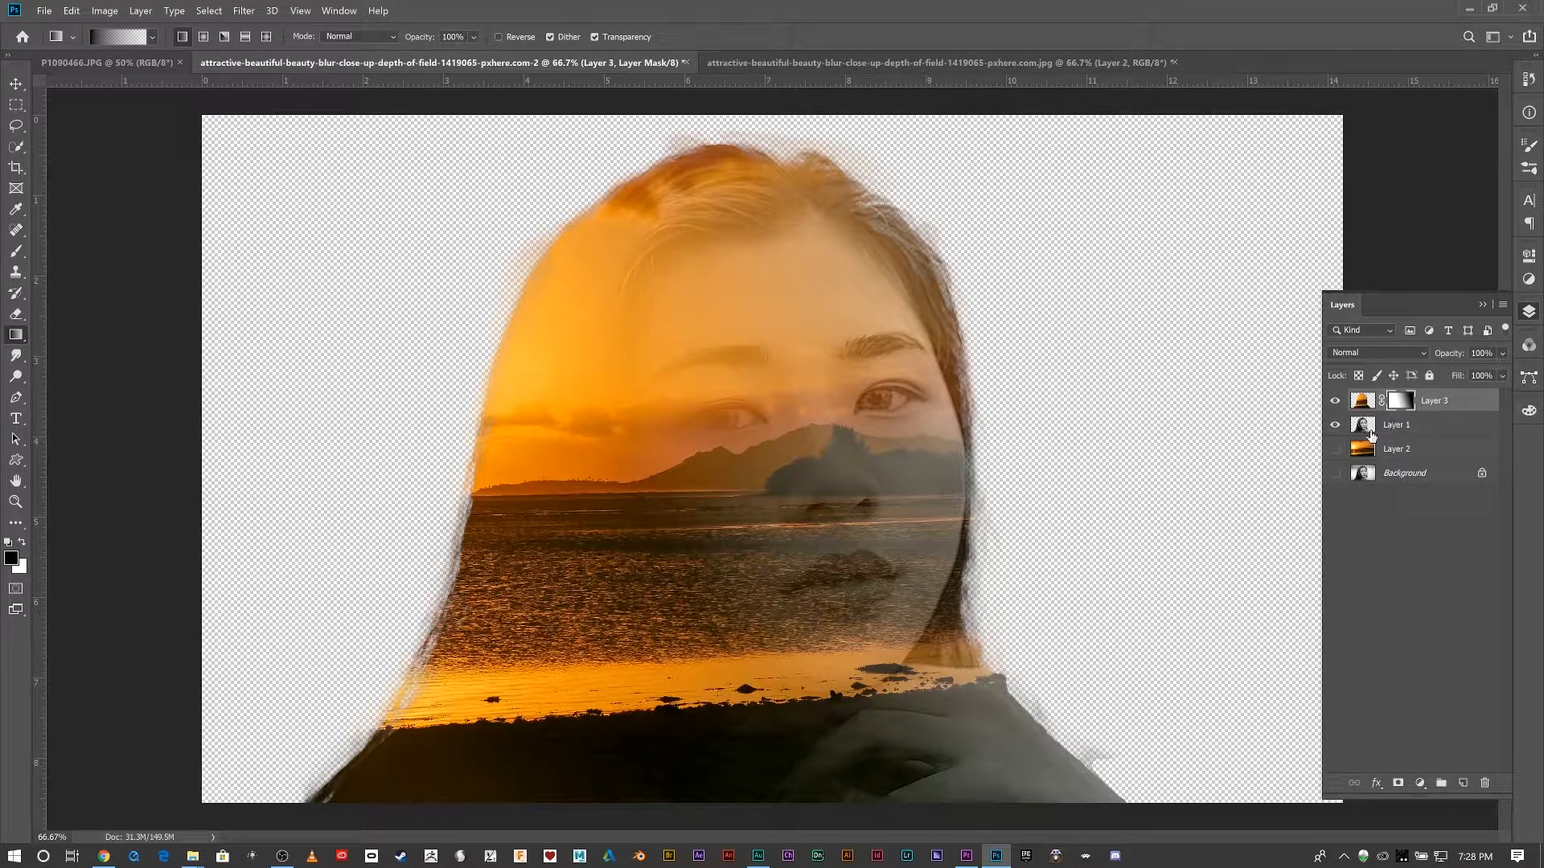
# Step: Duplicate Layer 1 above Layer 3 and add a layer mask to the copy
pyautogui.click(1405, 426)
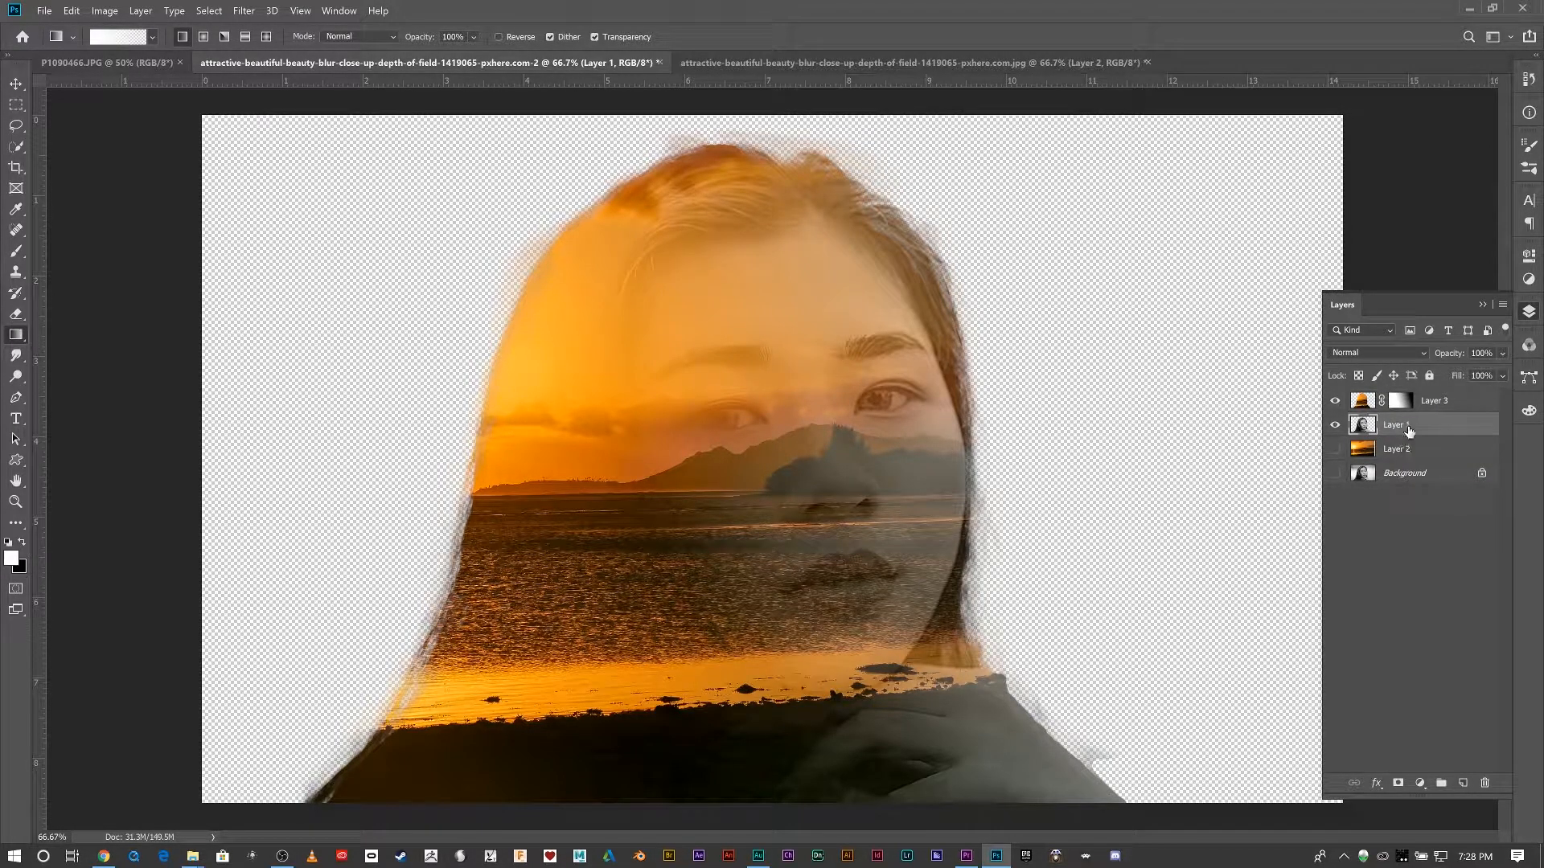
pyautogui.moveTo(1411, 432); pyautogui.dragTo(1407, 396)
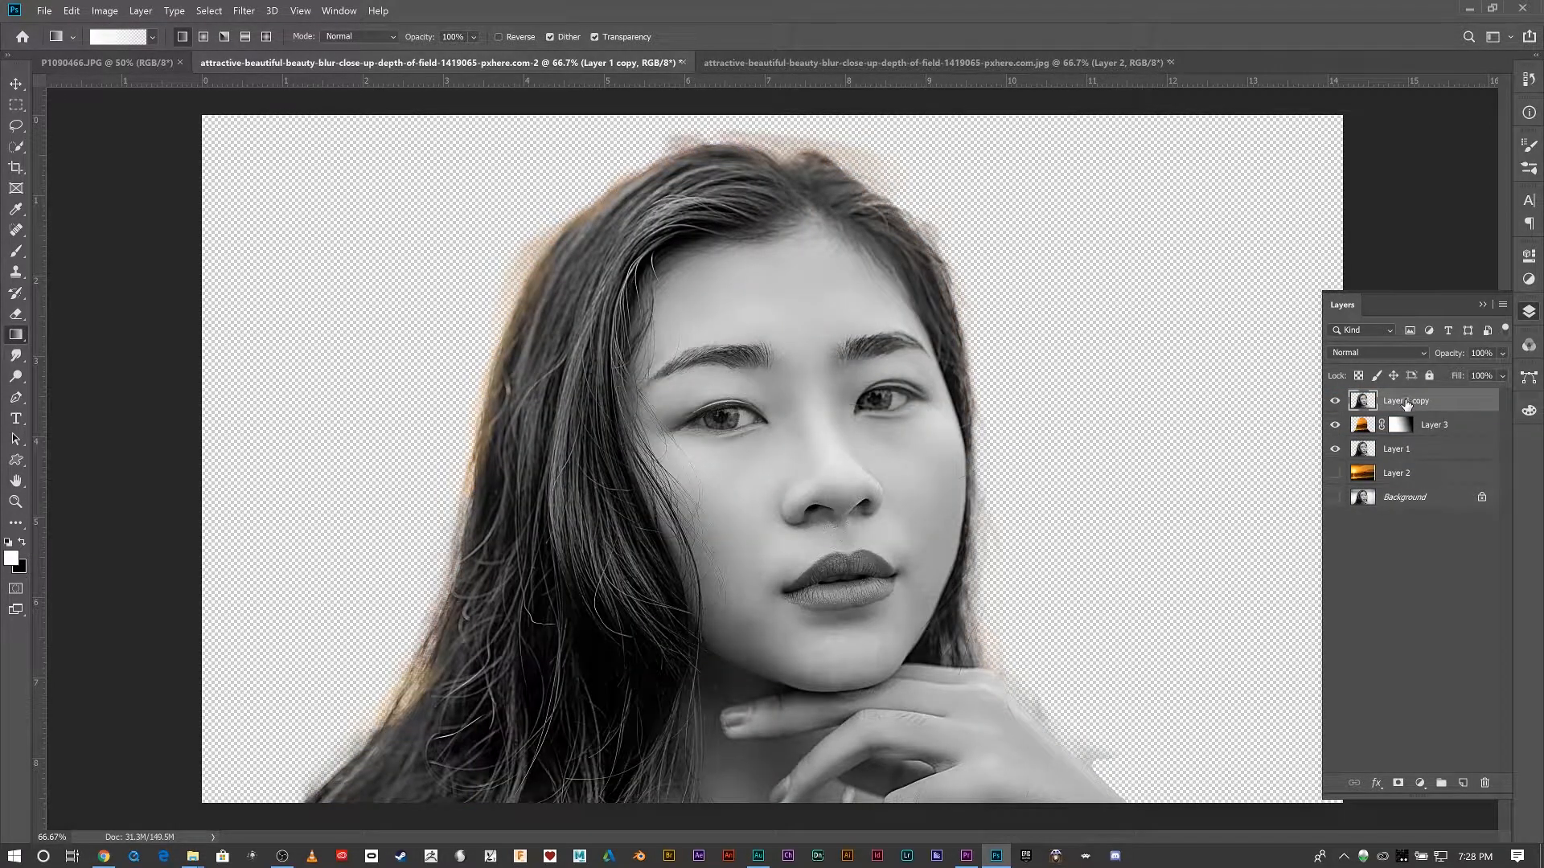
pyautogui.click(1399, 784)
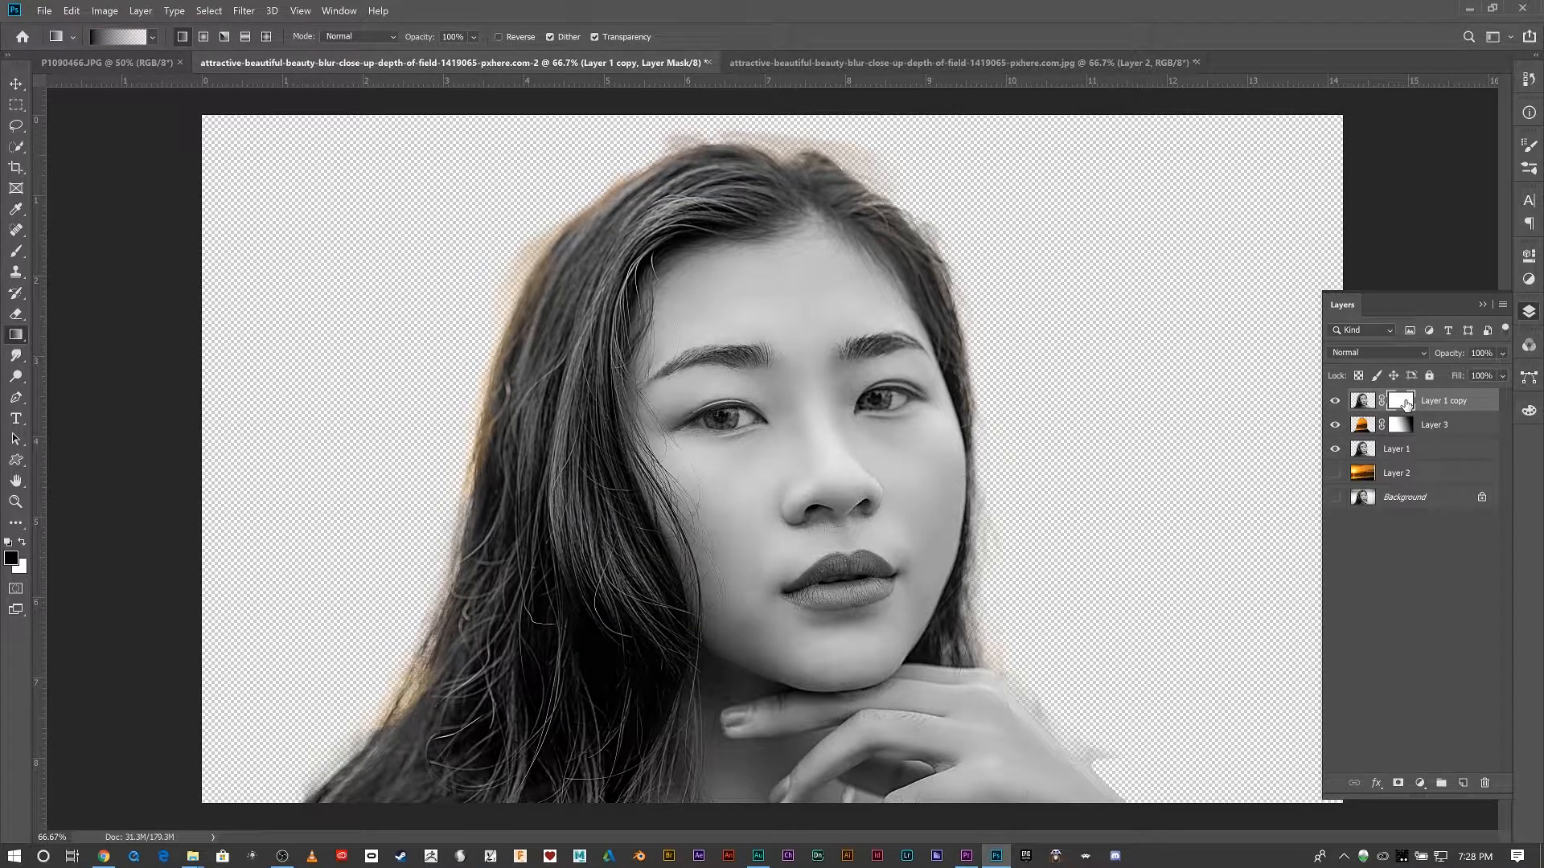
# Step: Set the blend mode of Layer 1 copy to Soft Light
pyautogui.click(1421, 354)
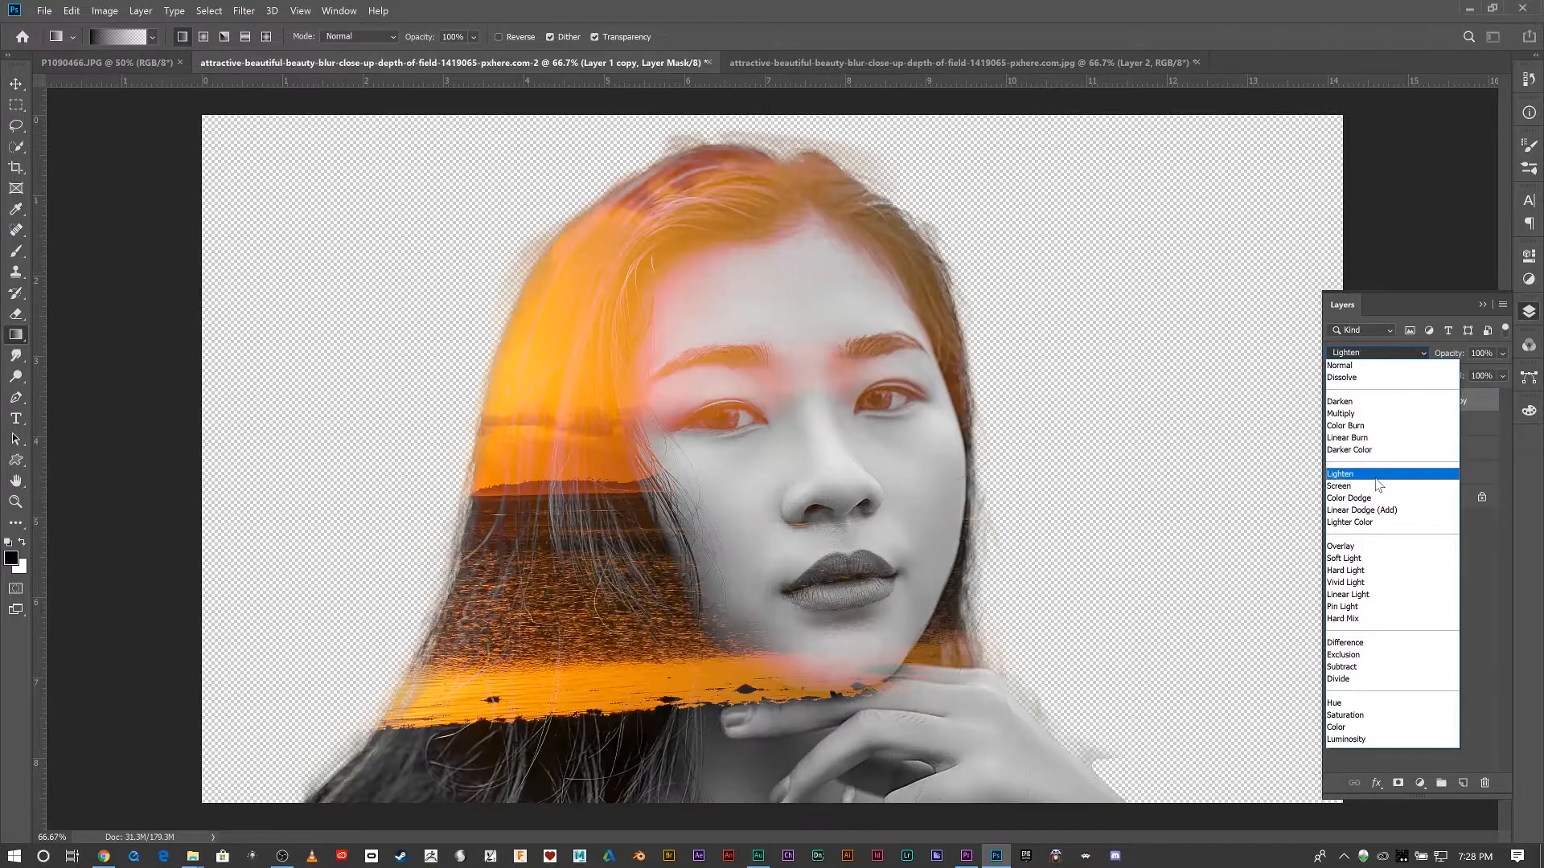
pyautogui.click(1364, 560)
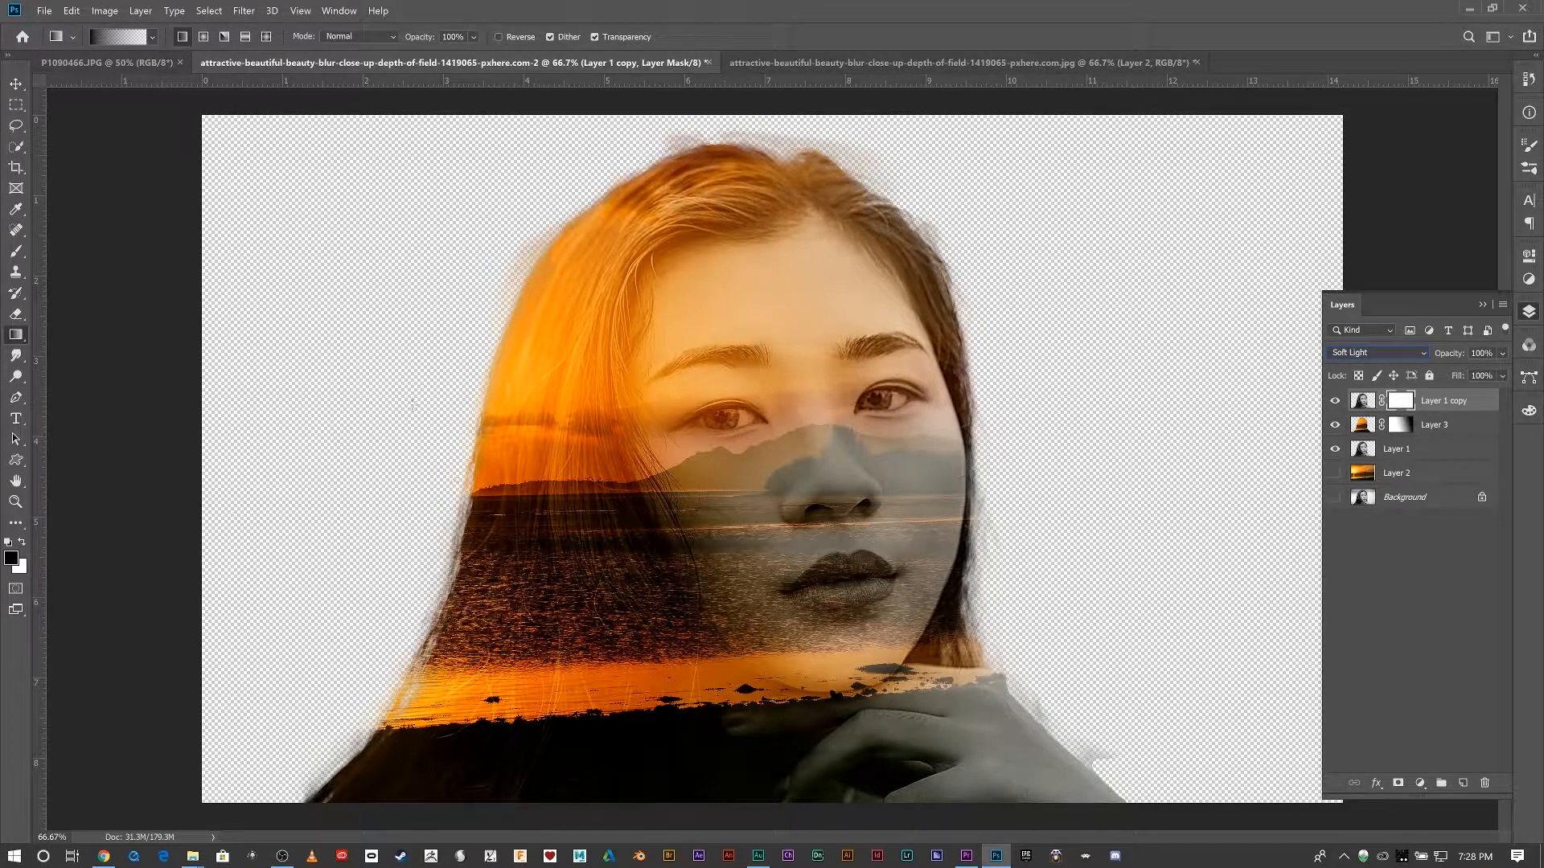
# Step: Brush black at 21% opacity over the eye and nose area on the mask of Layer 1 copy
pyautogui.click(16, 251)
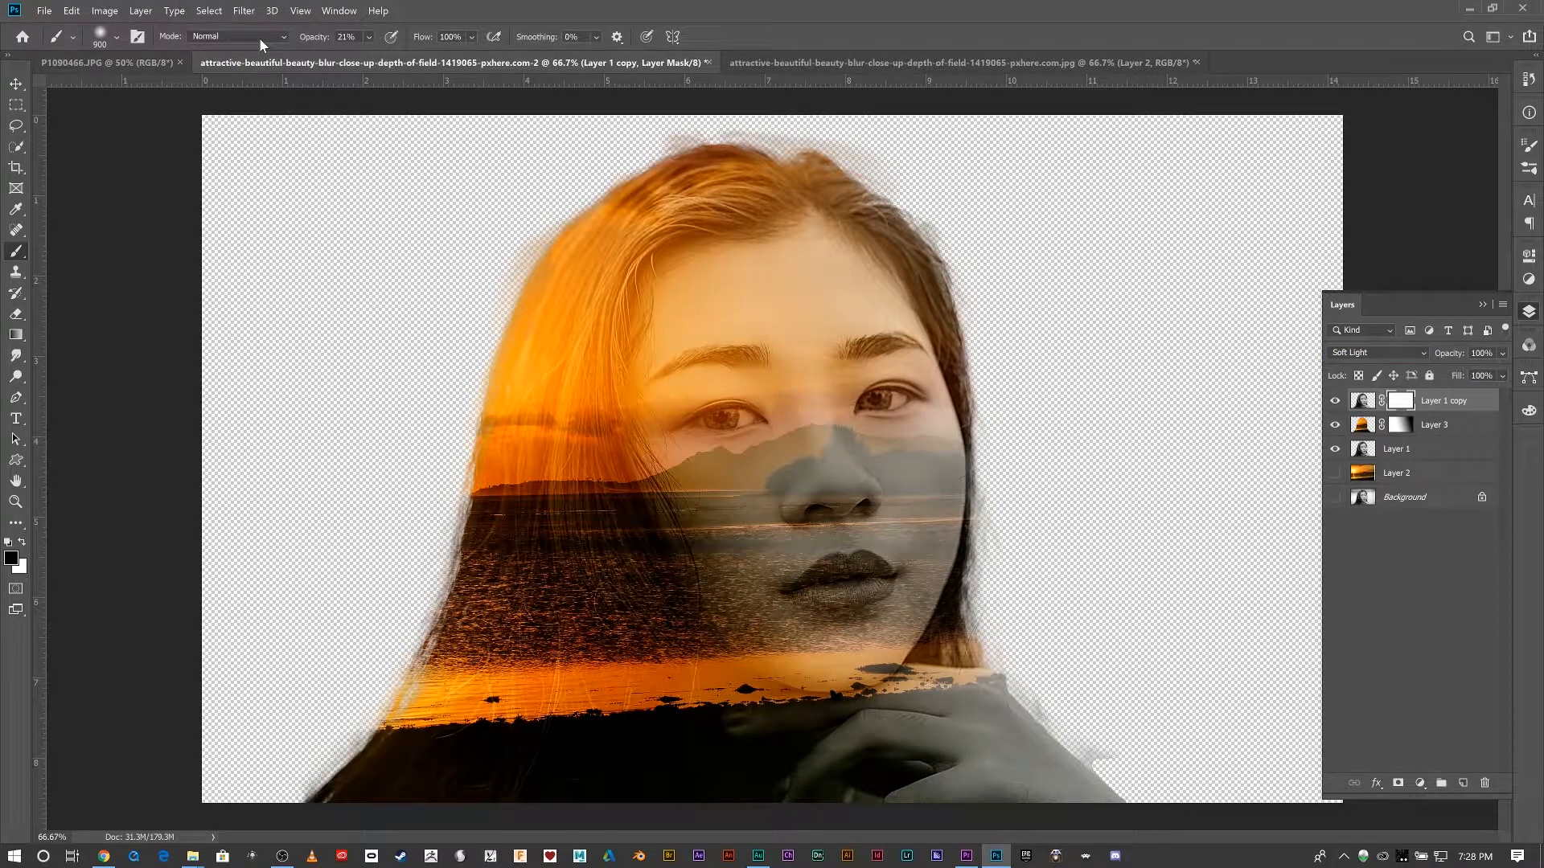
pyautogui.click(368, 37)
pyautogui.moveTo(383, 62); pyautogui.dragTo(381, 63)
pyautogui.click(880, 412)
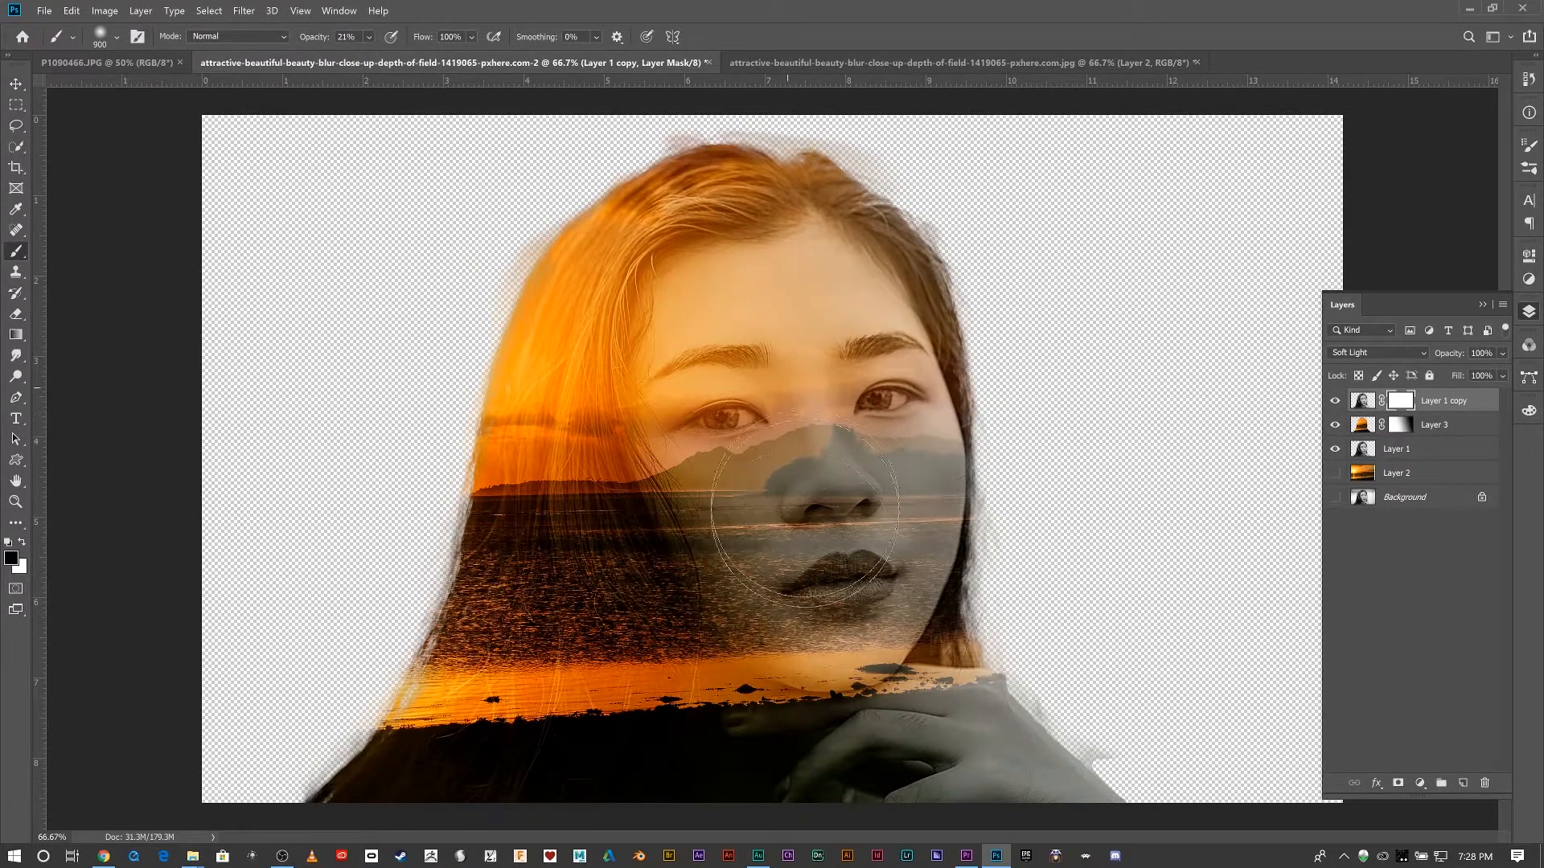
pyautogui.click(883, 491)
# Step: Raise the brush opacity to 75% and paint black over the long hair and shoulder on the mask of Layer 1 copy
pyautogui.moveTo(367, 38)
pyautogui.mouseDown()
pyautogui.moveTo(379, 61)
pyautogui.moveTo(423, 60)
pyautogui.mouseUp()
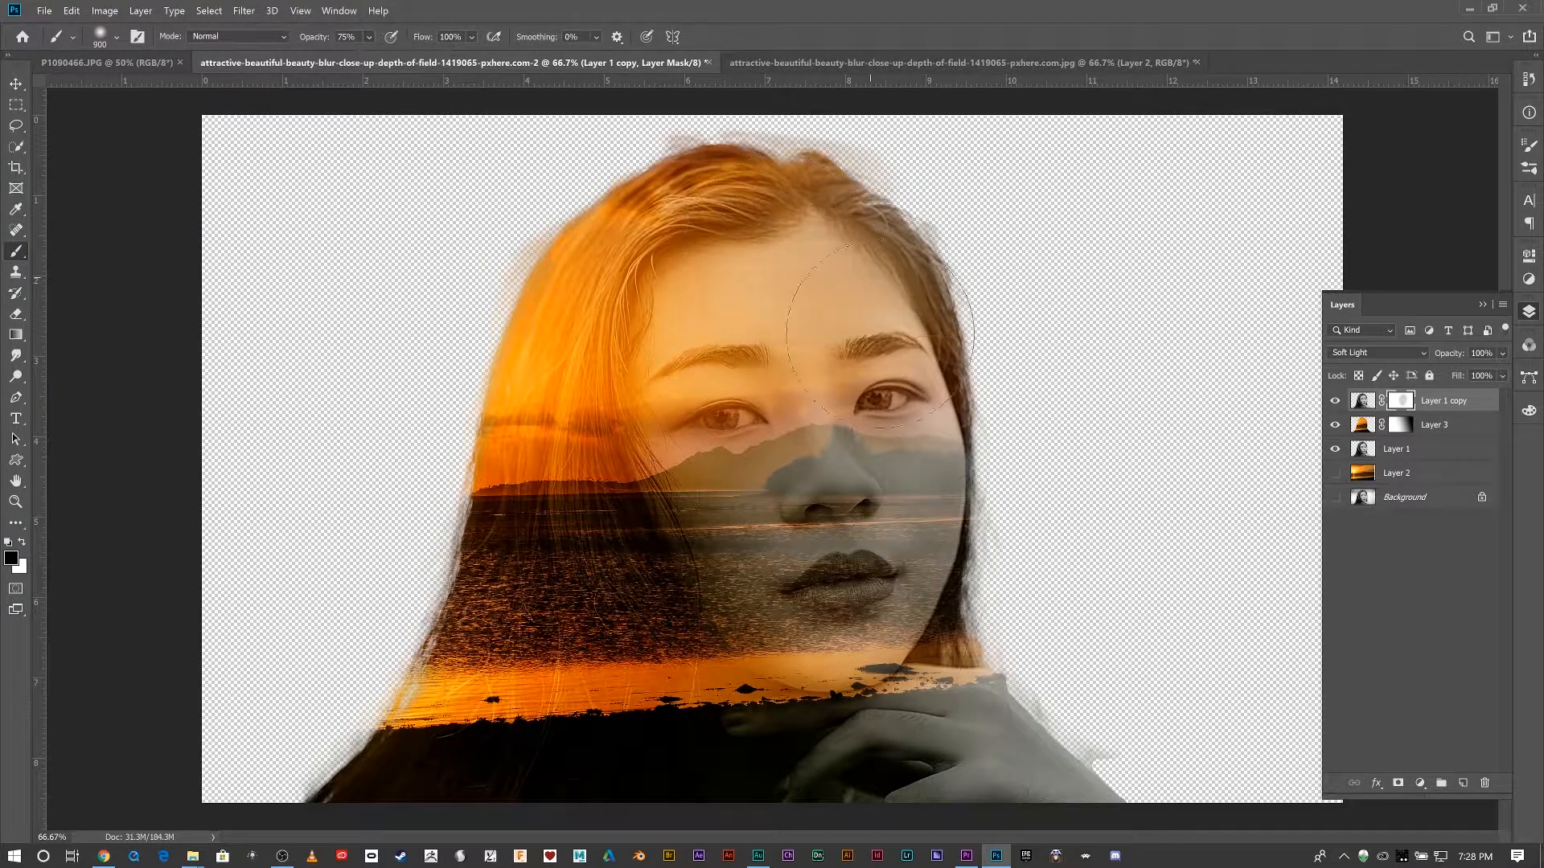
pyautogui.moveTo(880, 334); pyautogui.dragTo(919, 348)
pyautogui.hotkey('ctrl', 'z')
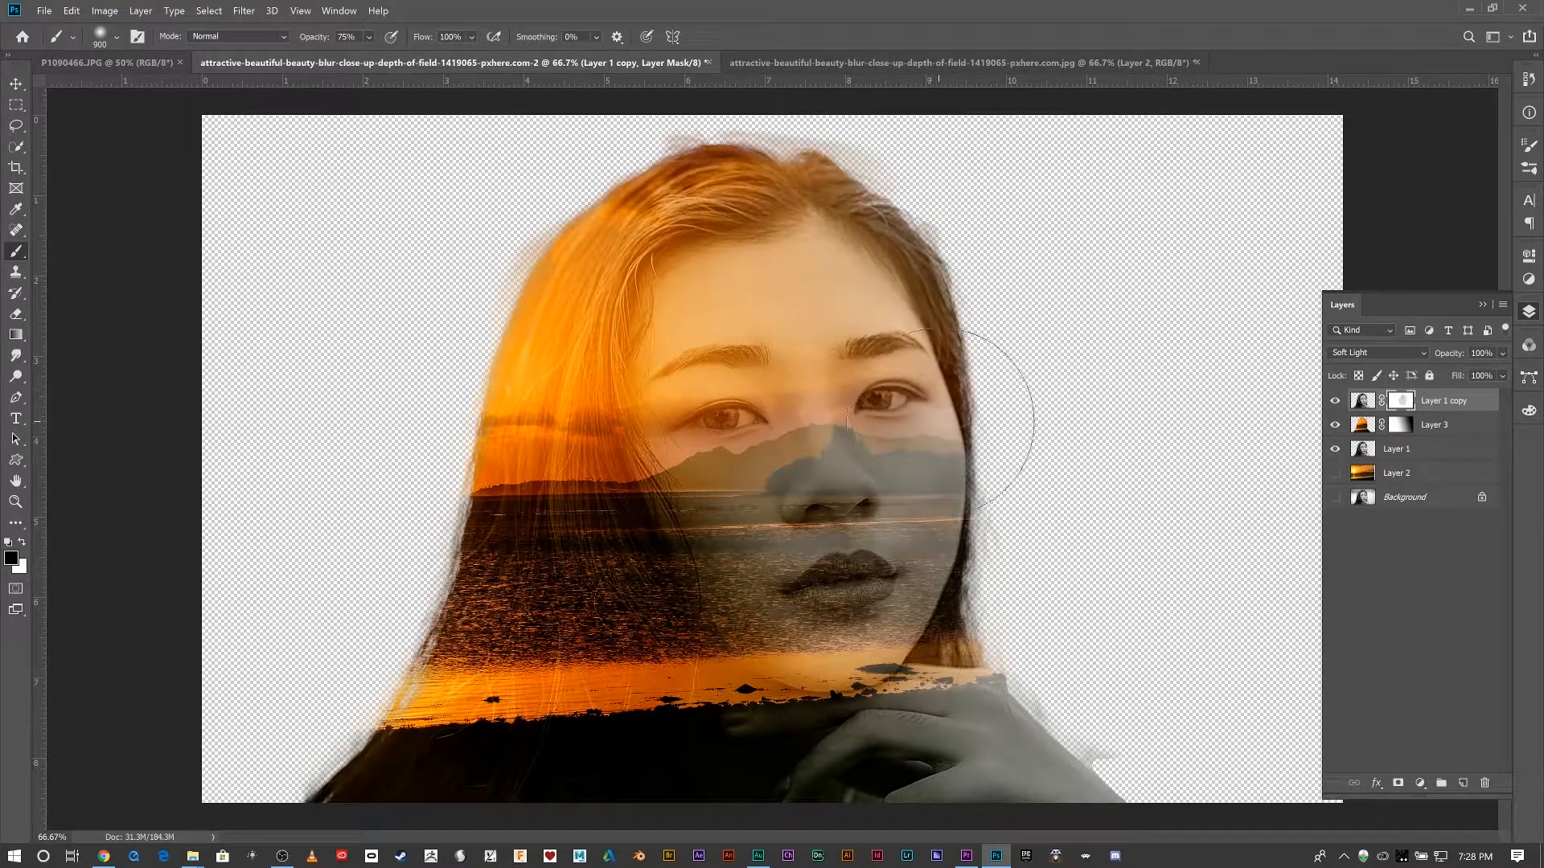
pyautogui.moveTo(568, 514)
pyautogui.mouseDown()
pyautogui.moveTo(605, 415)
pyautogui.moveTo(674, 540)
pyautogui.moveTo(637, 258)
pyautogui.mouseUp()
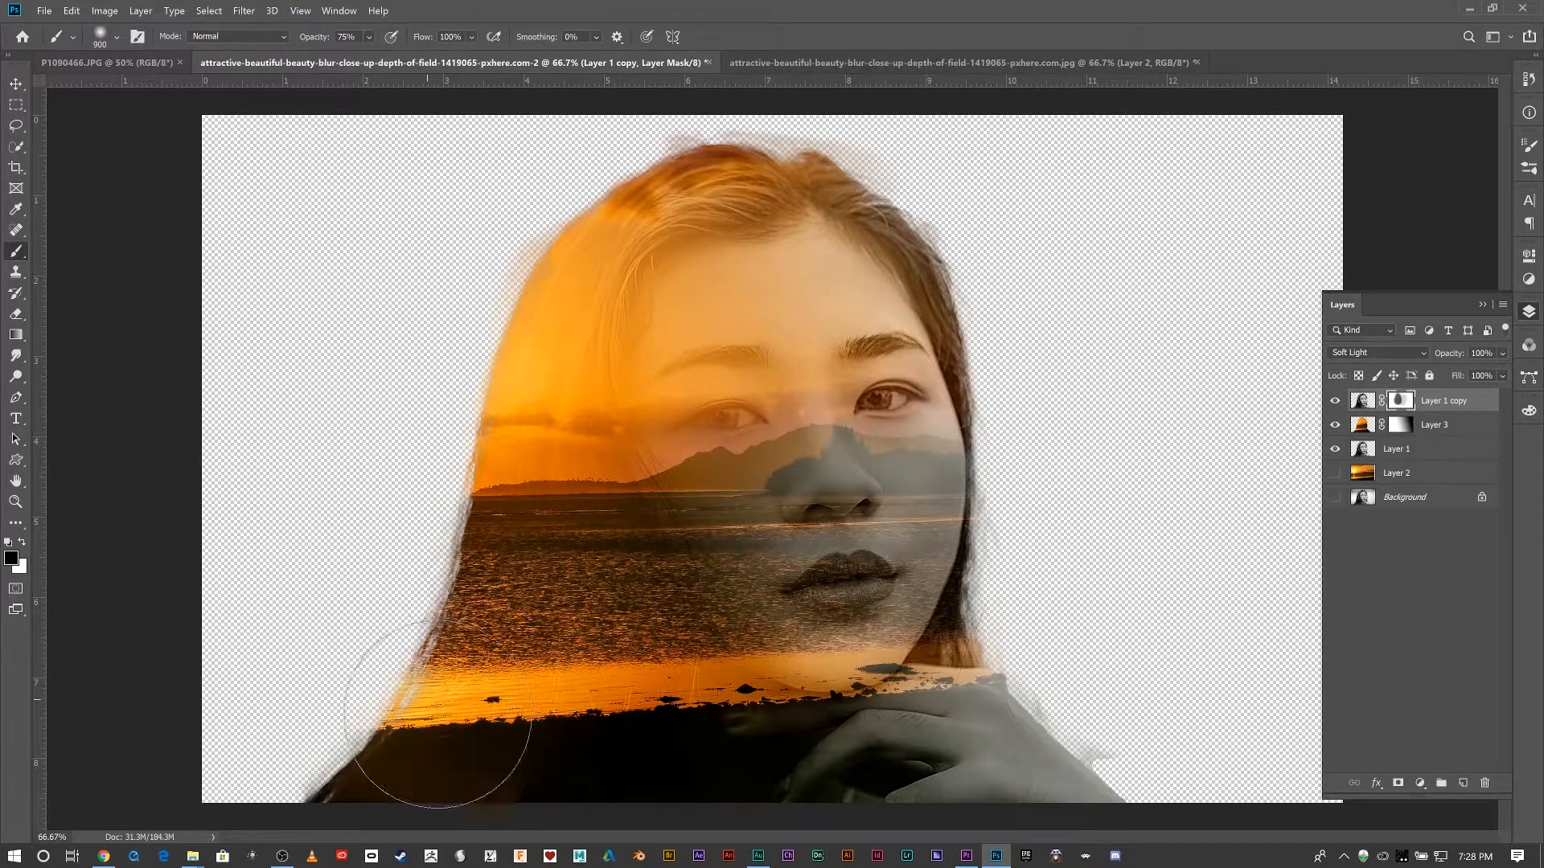
pyautogui.moveTo(438, 716)
pyautogui.mouseDown()
pyautogui.moveTo(523, 705)
pyautogui.moveTo(584, 709)
pyautogui.mouseUp()
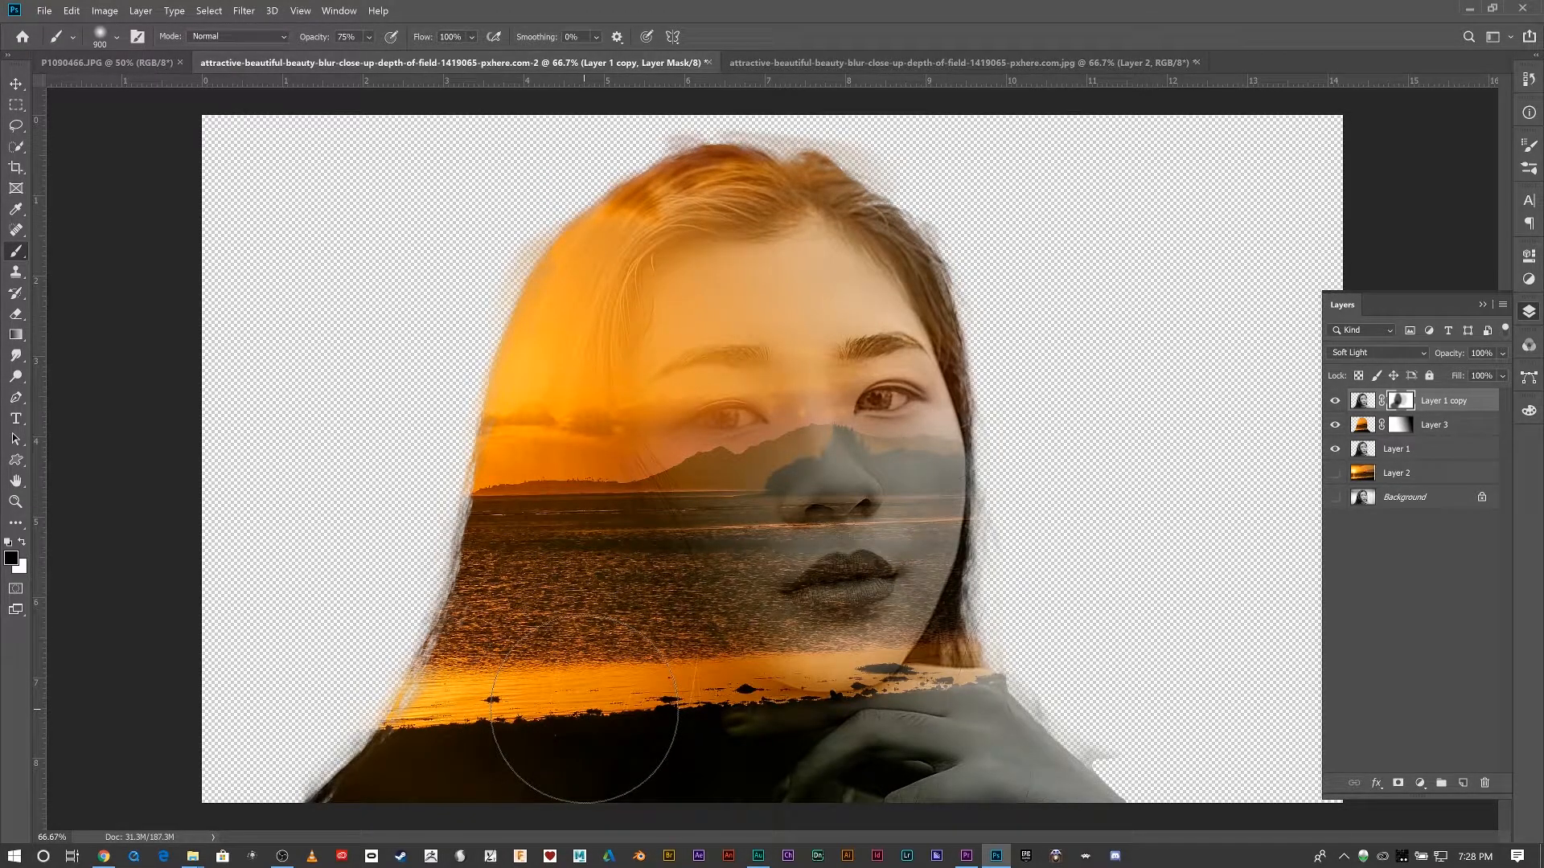
# Step: Paint white over the hair on the mask of Layer 1 copy to bring back the portrait detail
pyautogui.click(22, 543)
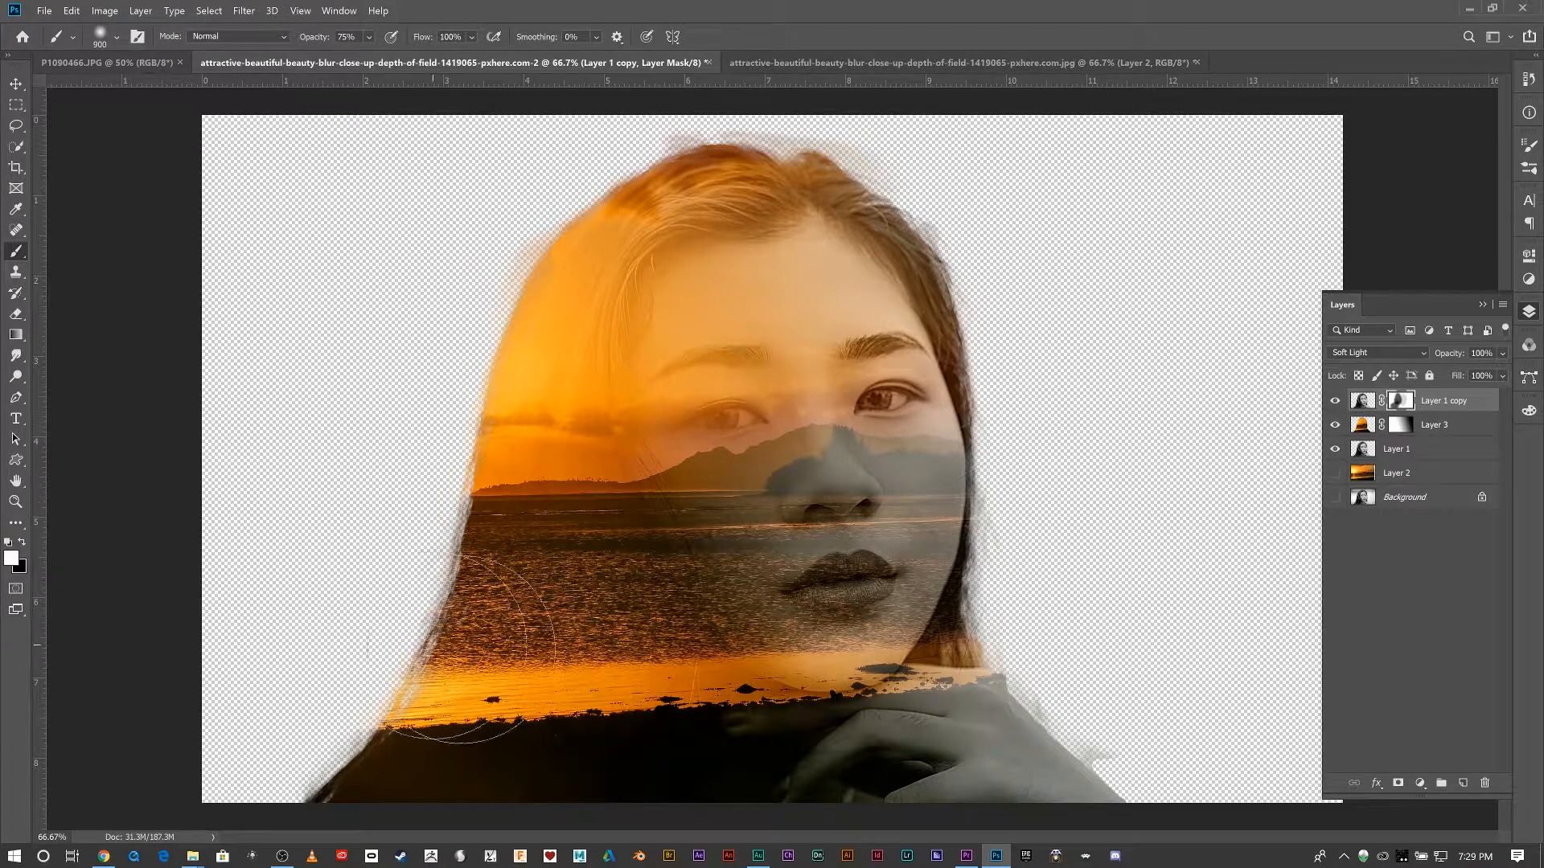
pyautogui.moveTo(460, 680)
pyautogui.mouseDown()
pyautogui.moveTo(572, 562)
pyautogui.moveTo(461, 369)
pyautogui.mouseUp()
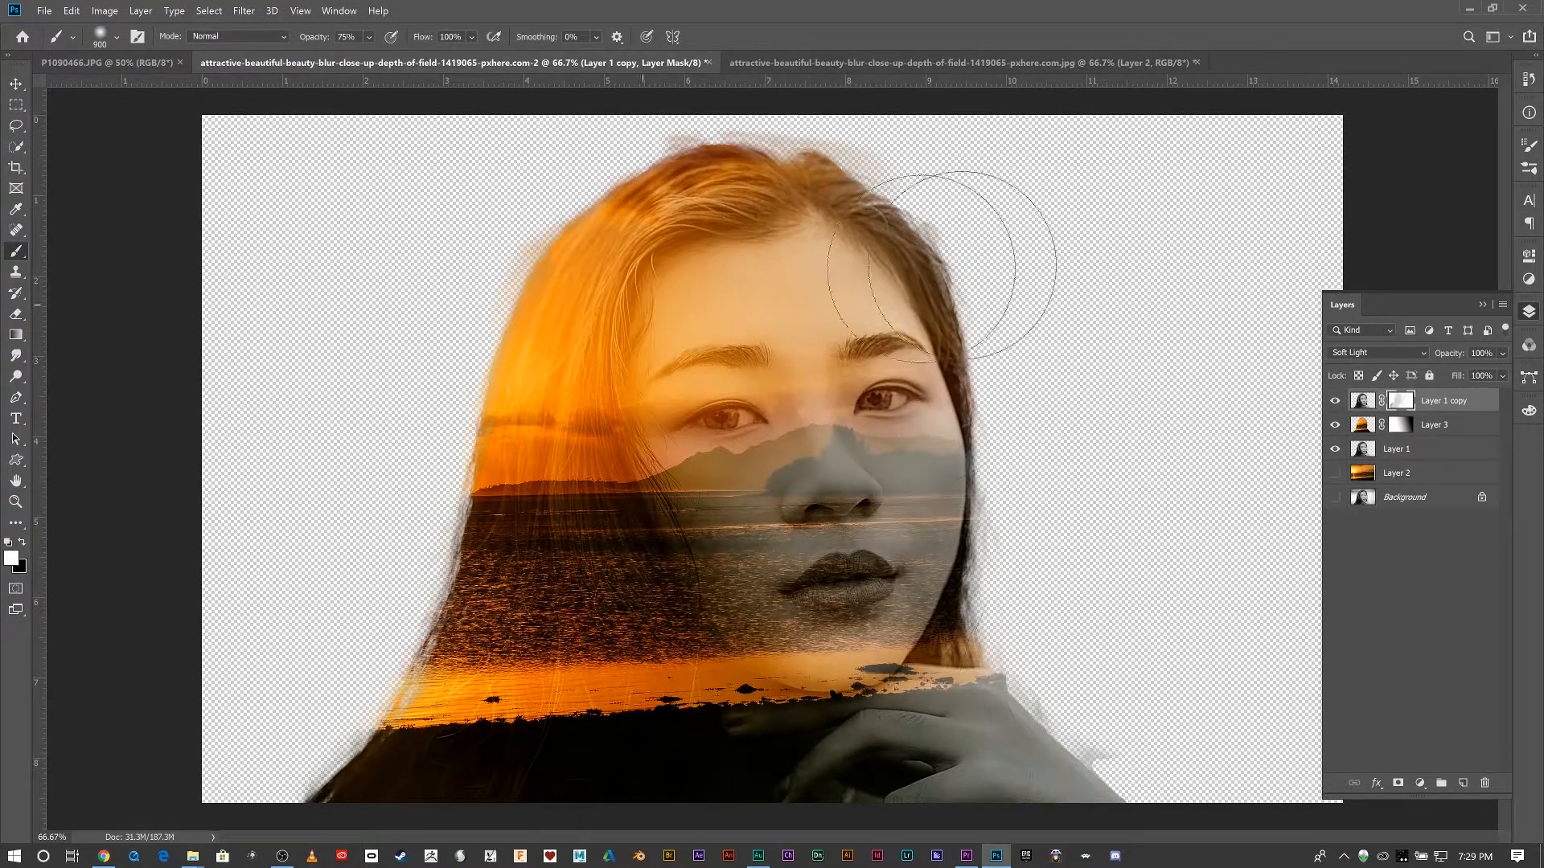
# Step: Try painting black at 75% opacity over the right side of the face and hair on Layer 3's mask
pyautogui.click(1400, 425)
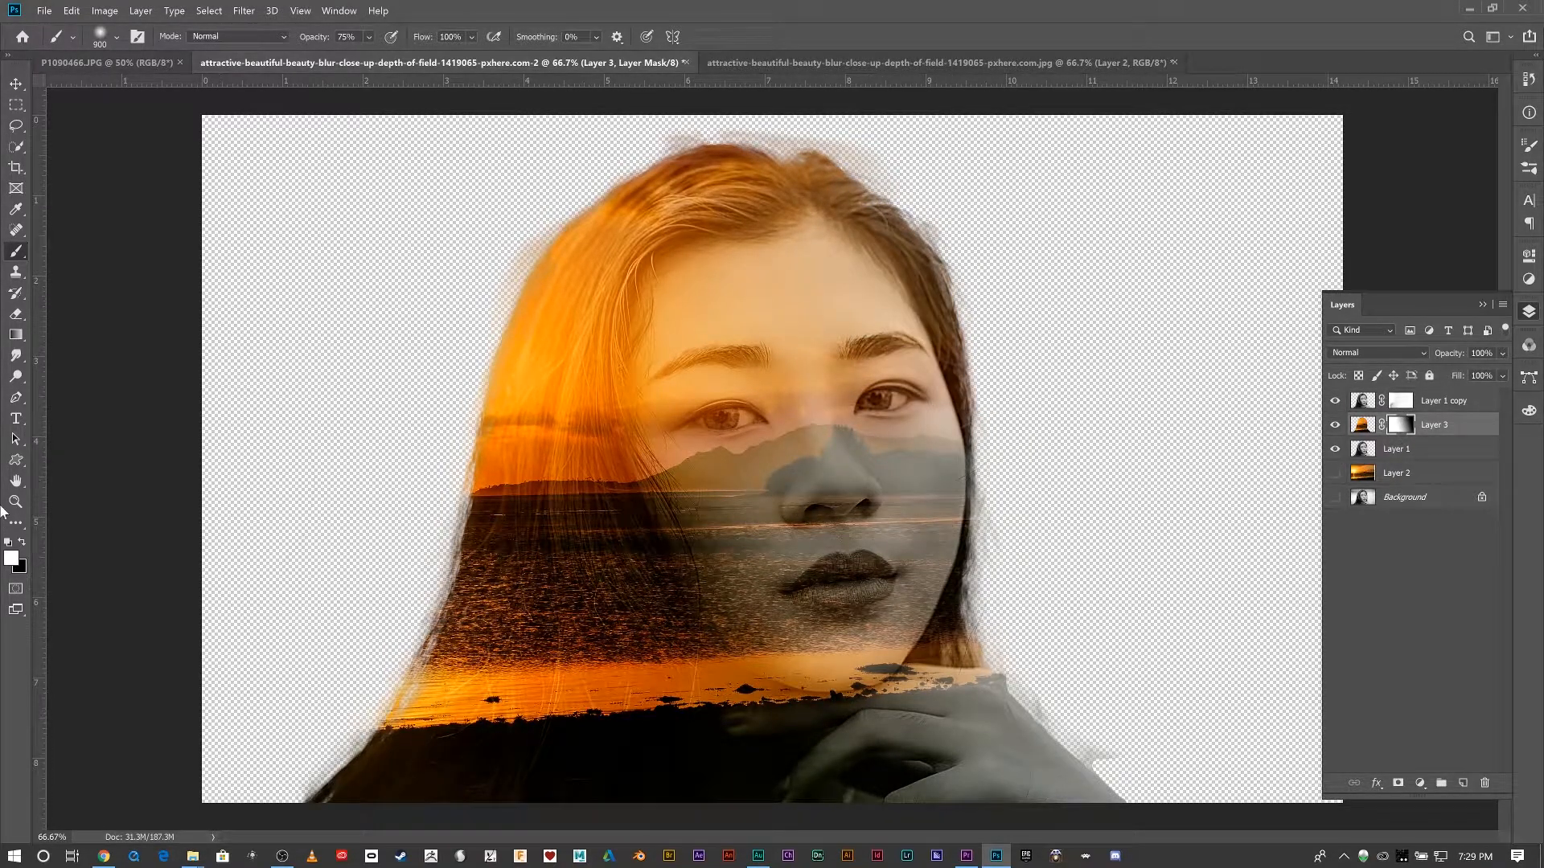
pyautogui.press('x')
pyautogui.moveTo(920, 237)
pyautogui.mouseDown()
pyautogui.moveTo(900, 346)
pyautogui.moveTo(916, 482)
pyautogui.mouseUp()
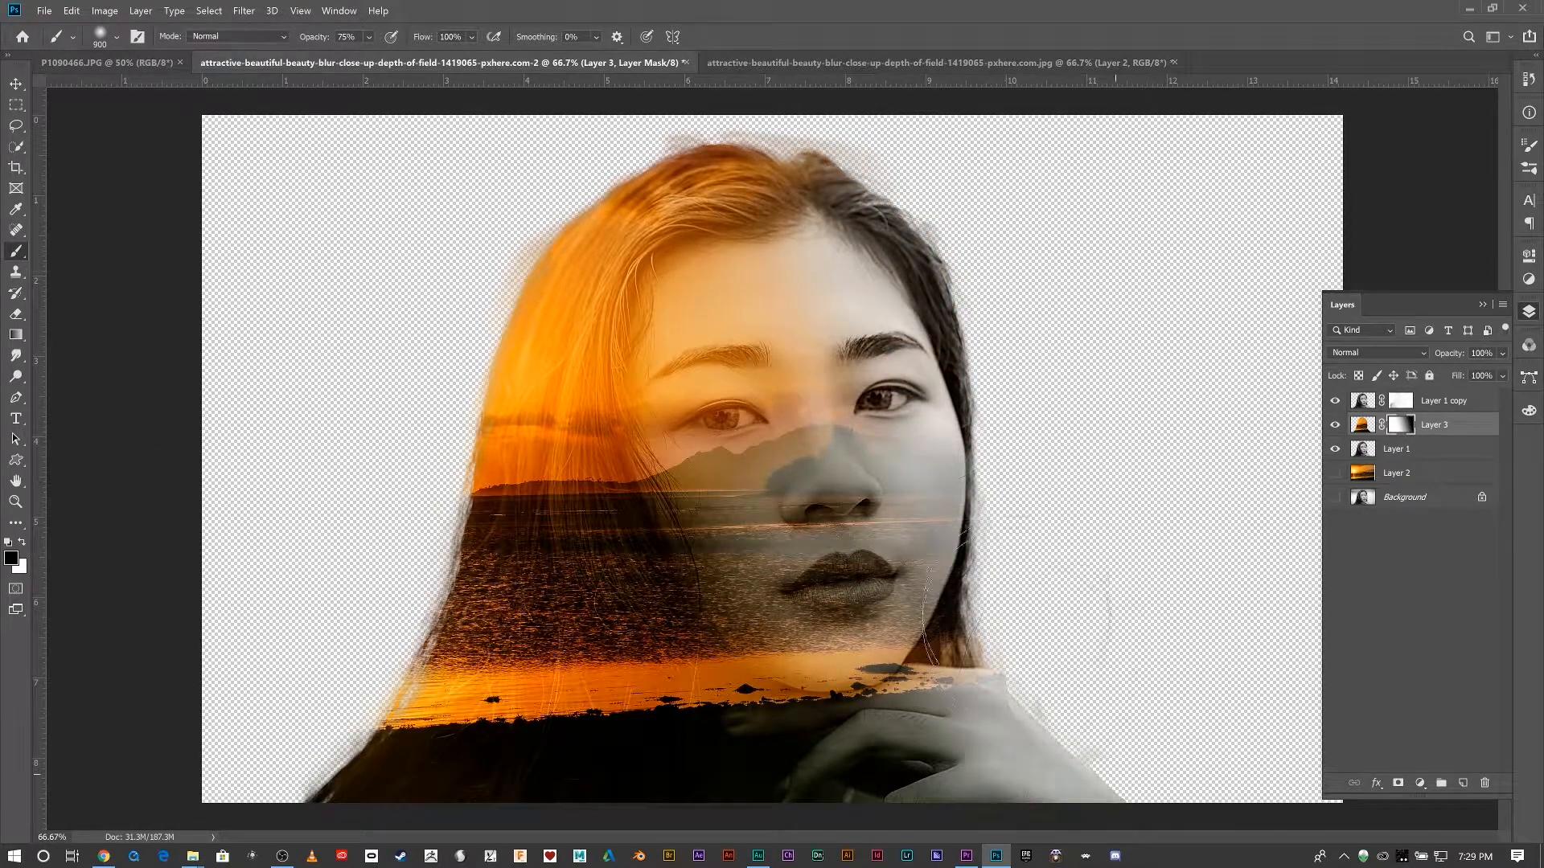
pyautogui.moveTo(909, 579); pyautogui.dragTo(860, 474)
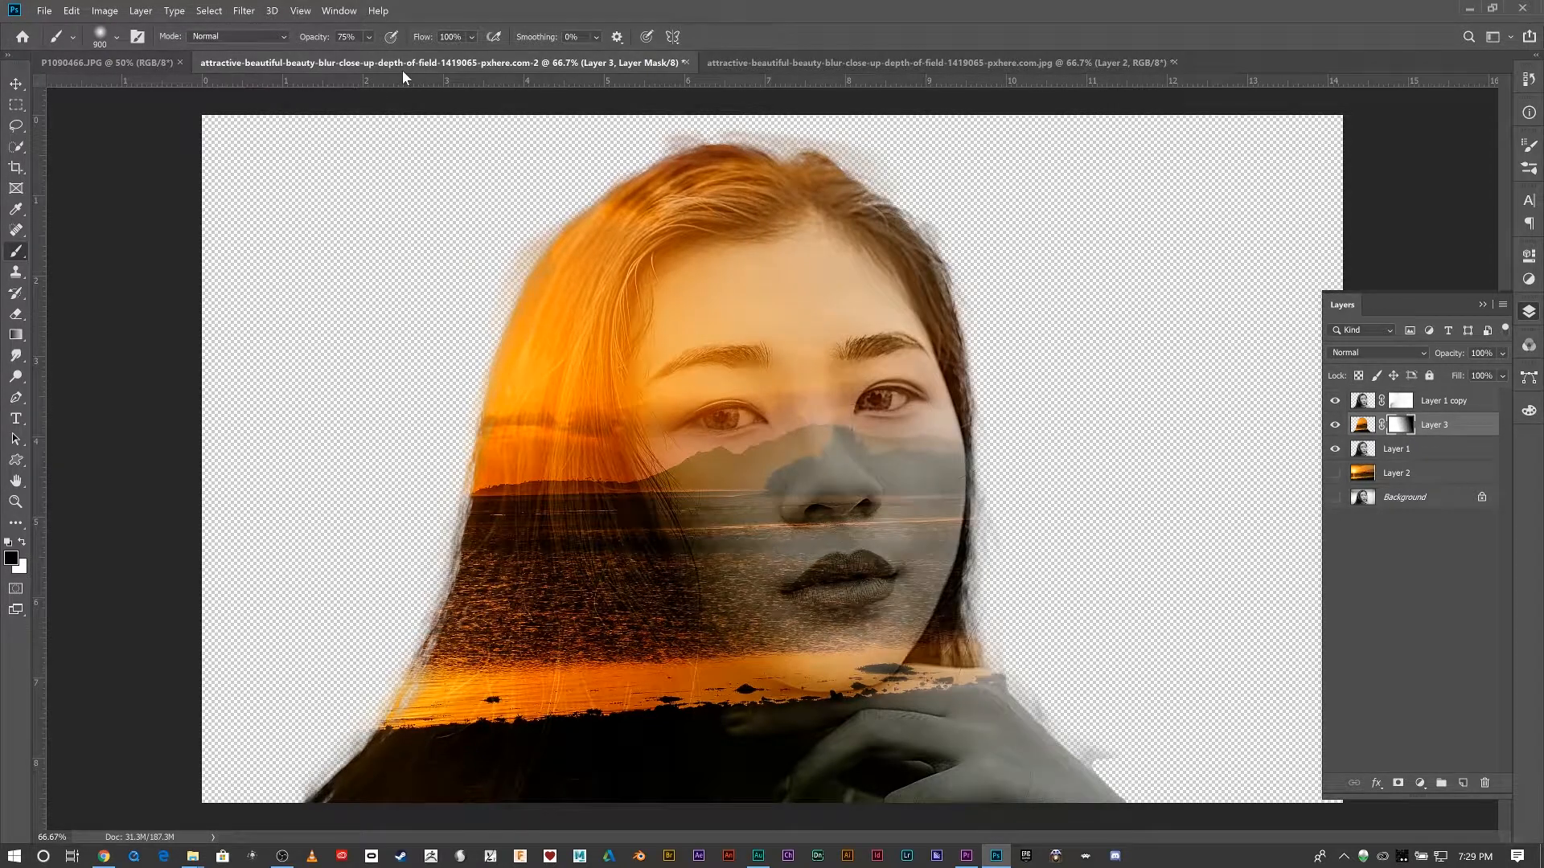
# Step: Lower the brush opacity to 35% and target the mask of Layer 1 copy with white as the foreground color
pyautogui.hotkey('ctrl', '2')
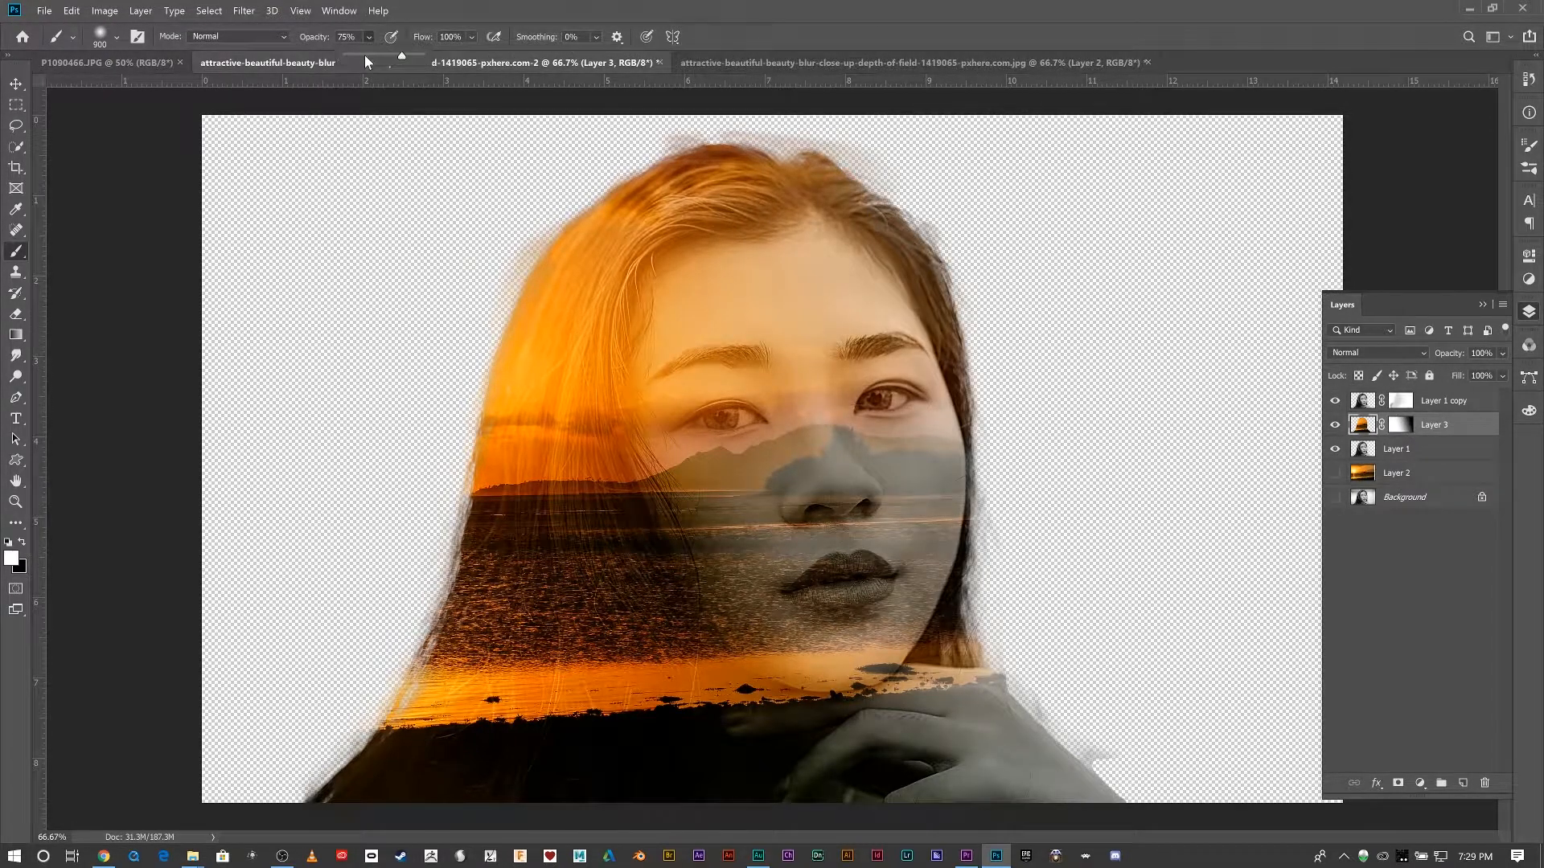
pyautogui.moveTo(844, 213)
pyautogui.mouseDown()
pyautogui.moveTo(988, 566)
pyautogui.moveTo(1117, 804)
pyautogui.mouseUp()
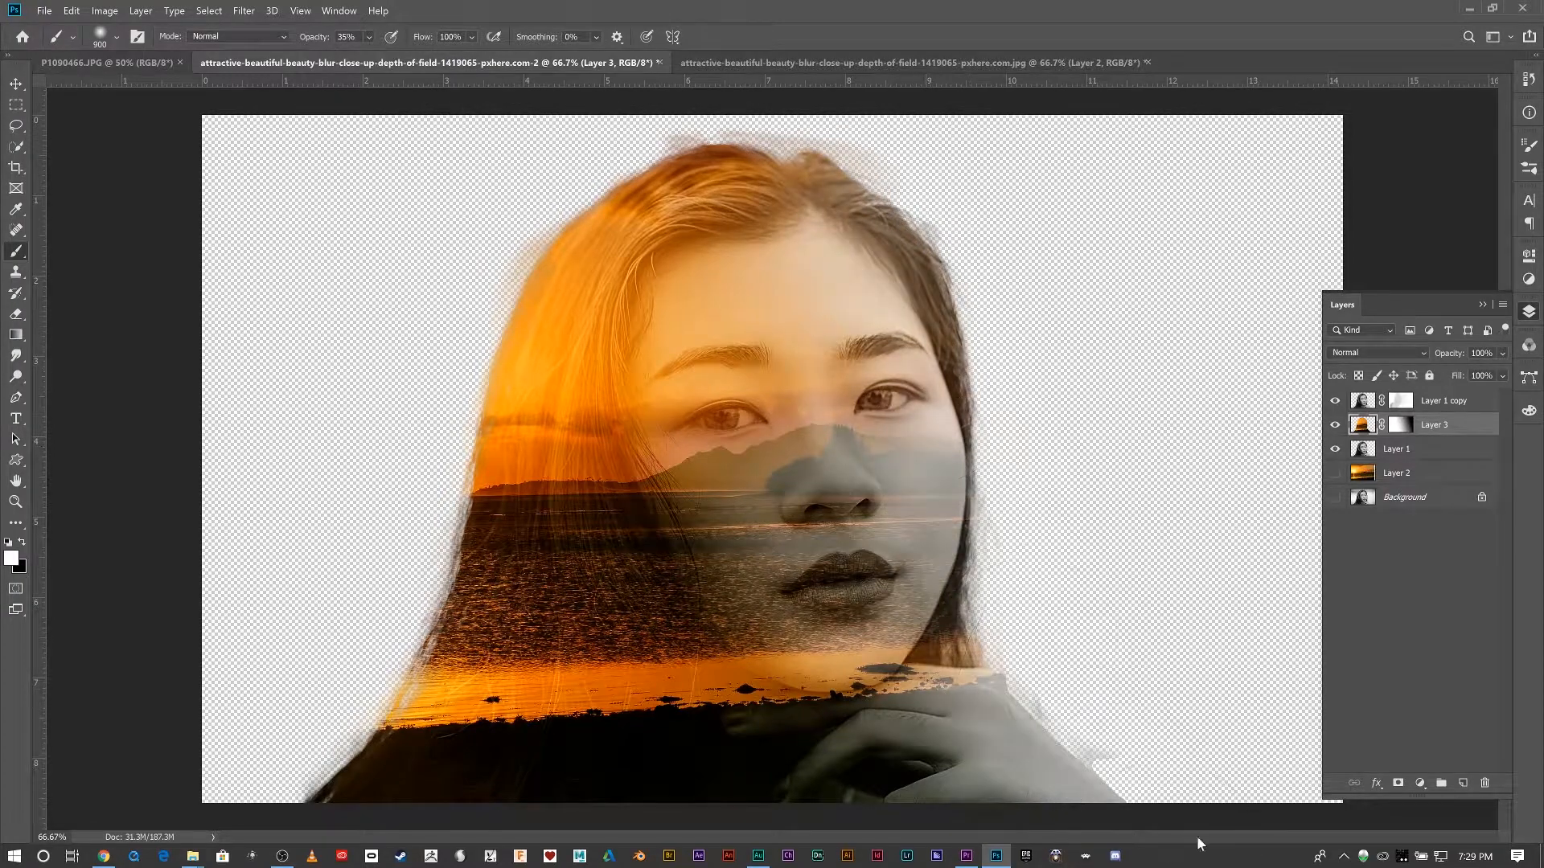
pyautogui.click(1399, 406)
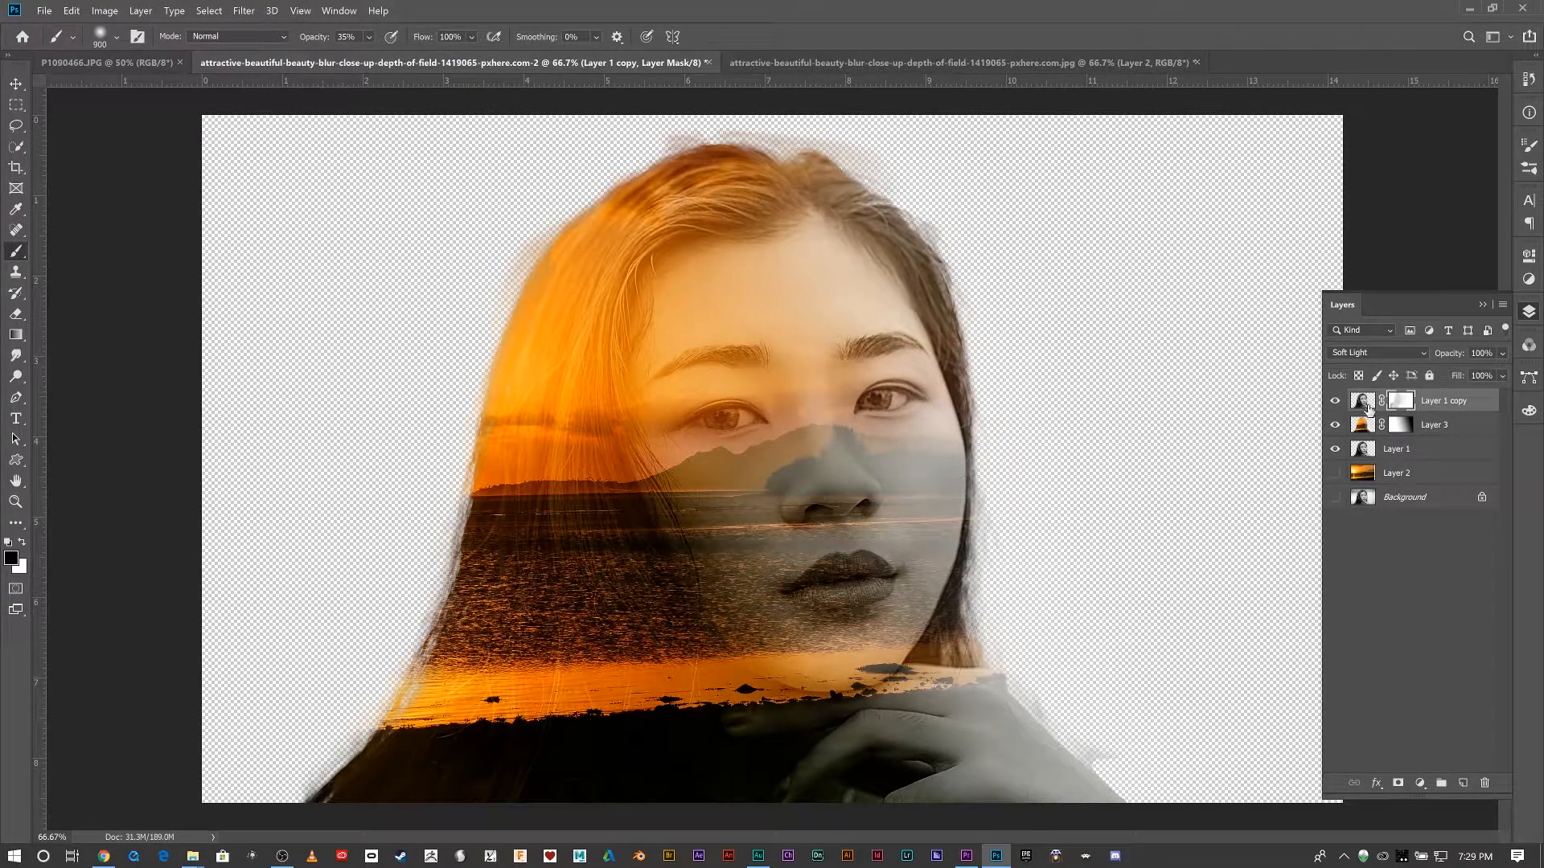
pyautogui.press('x')
# Step: Compare the blend with and without Layer 1 copy by toggling its visibility
pyautogui.click(1332, 402)
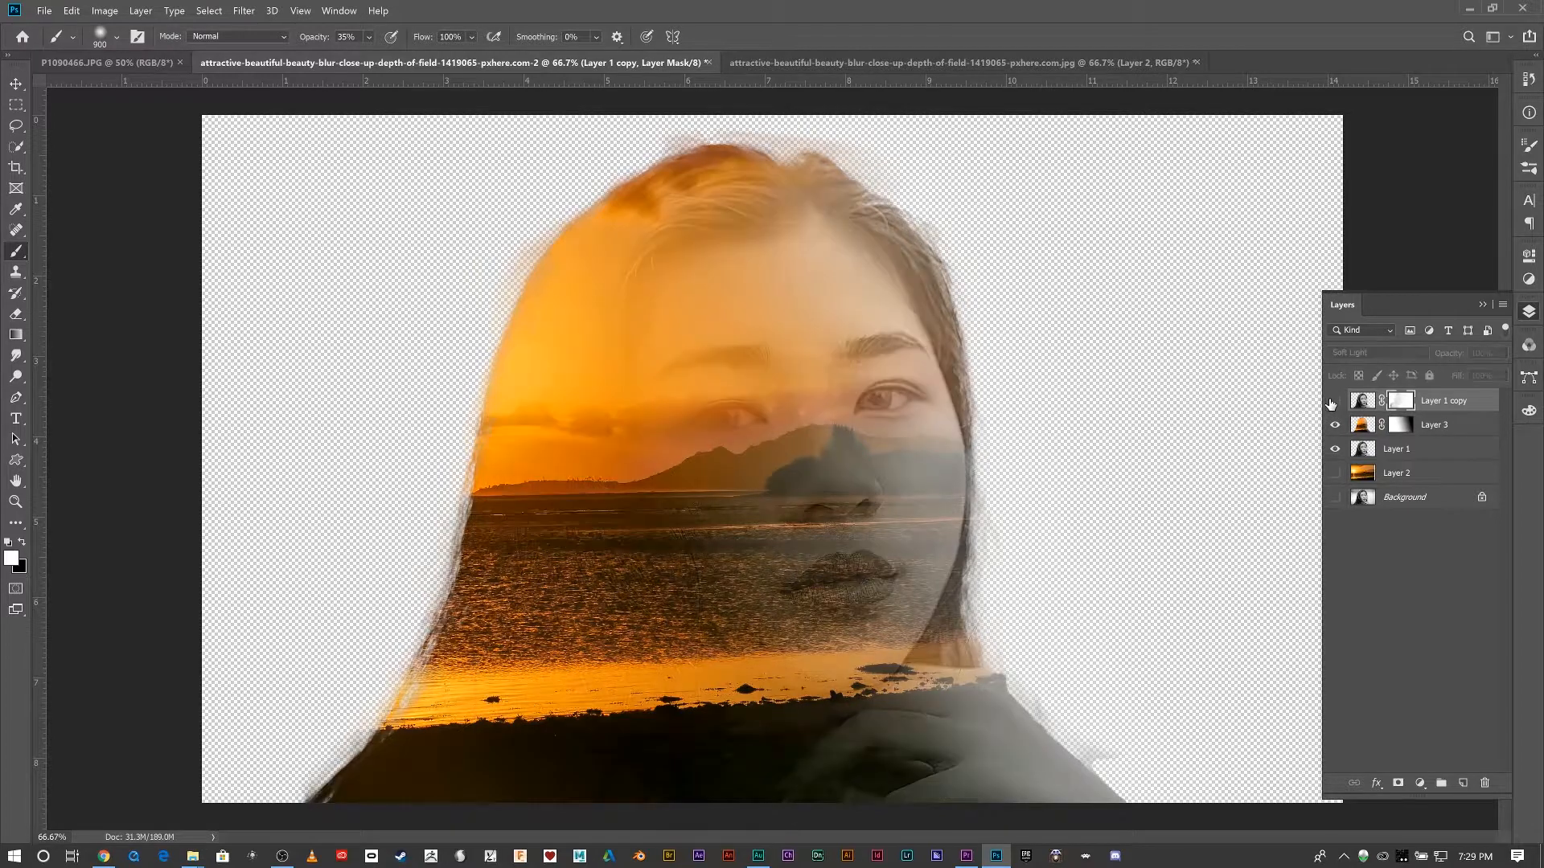
pyautogui.click(1332, 402)
pyautogui.click(1333, 402)
pyautogui.click(1331, 403)
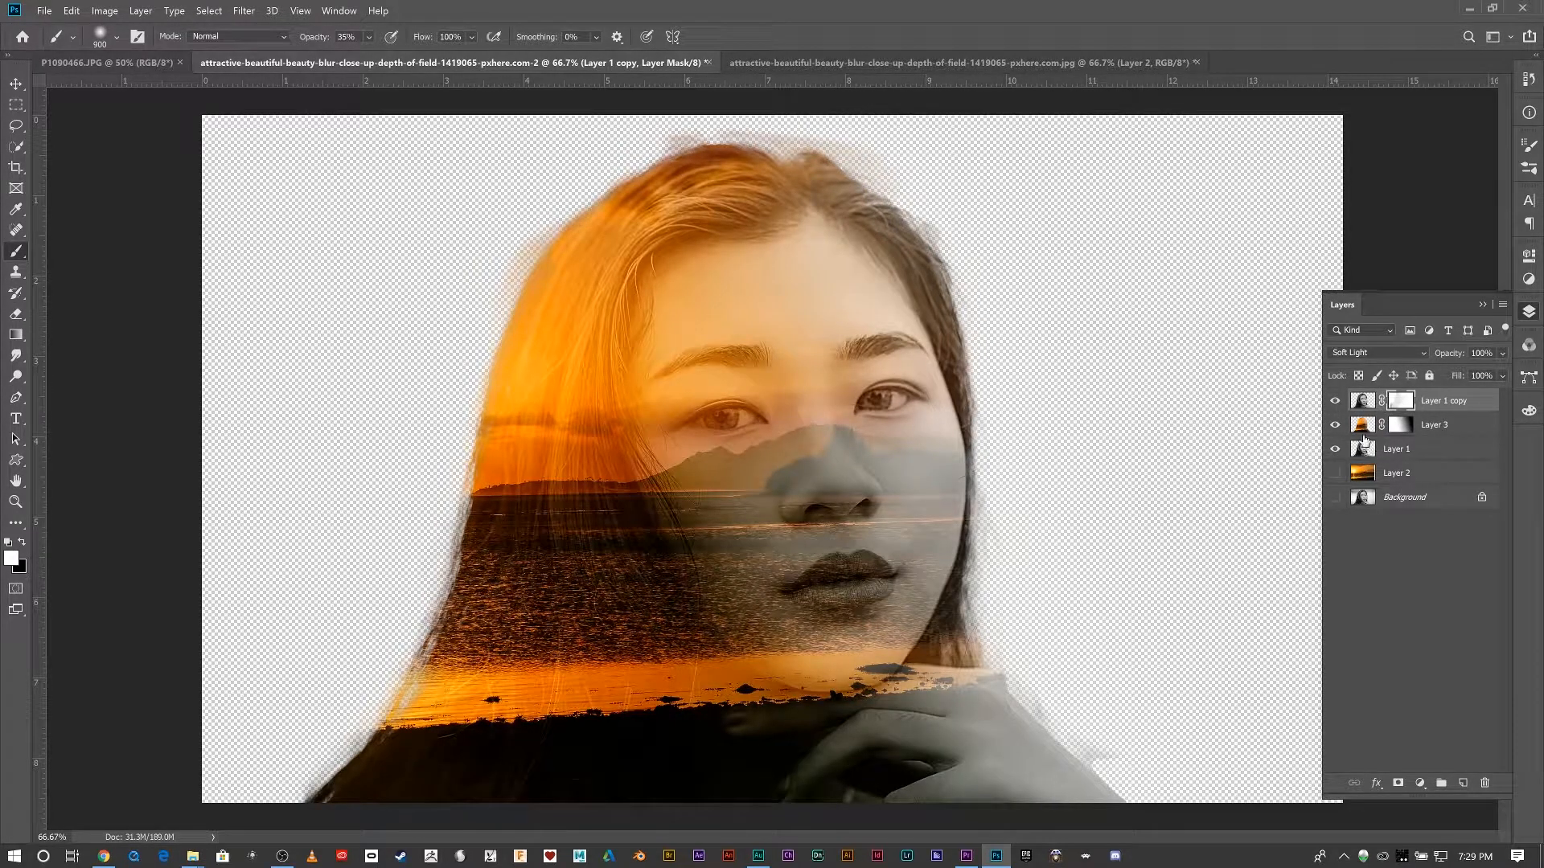
# Step: Paint white over the lips on Layer 3's mask with a 250 px brush at 13% opacity
pyautogui.click(1400, 424)
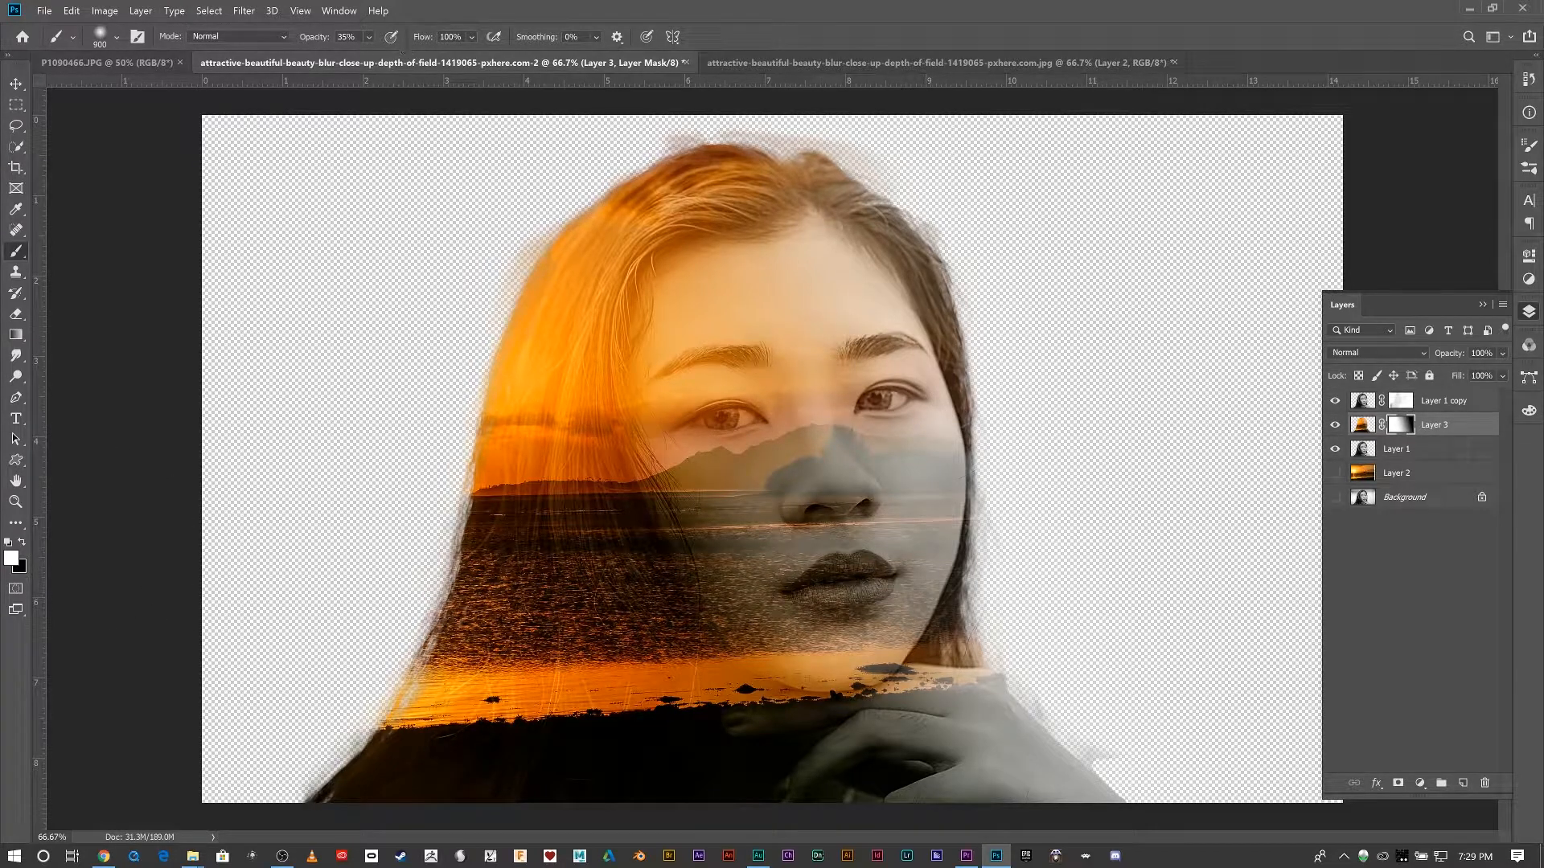
pyautogui.click(368, 38)
pyautogui.click(944, 584)
pyautogui.press('[')
pyautogui.press('[')
pyautogui.press('[')
pyautogui.press('[')
pyautogui.moveTo(871, 573)
pyautogui.mouseDown()
pyautogui.moveTo(818, 580)
pyautogui.moveTo(884, 581)
pyautogui.moveTo(806, 586)
pyautogui.moveTo(858, 592)
pyautogui.moveTo(810, 590)
pyautogui.moveTo(913, 542)
pyautogui.moveTo(841, 588)
pyautogui.mouseUp()
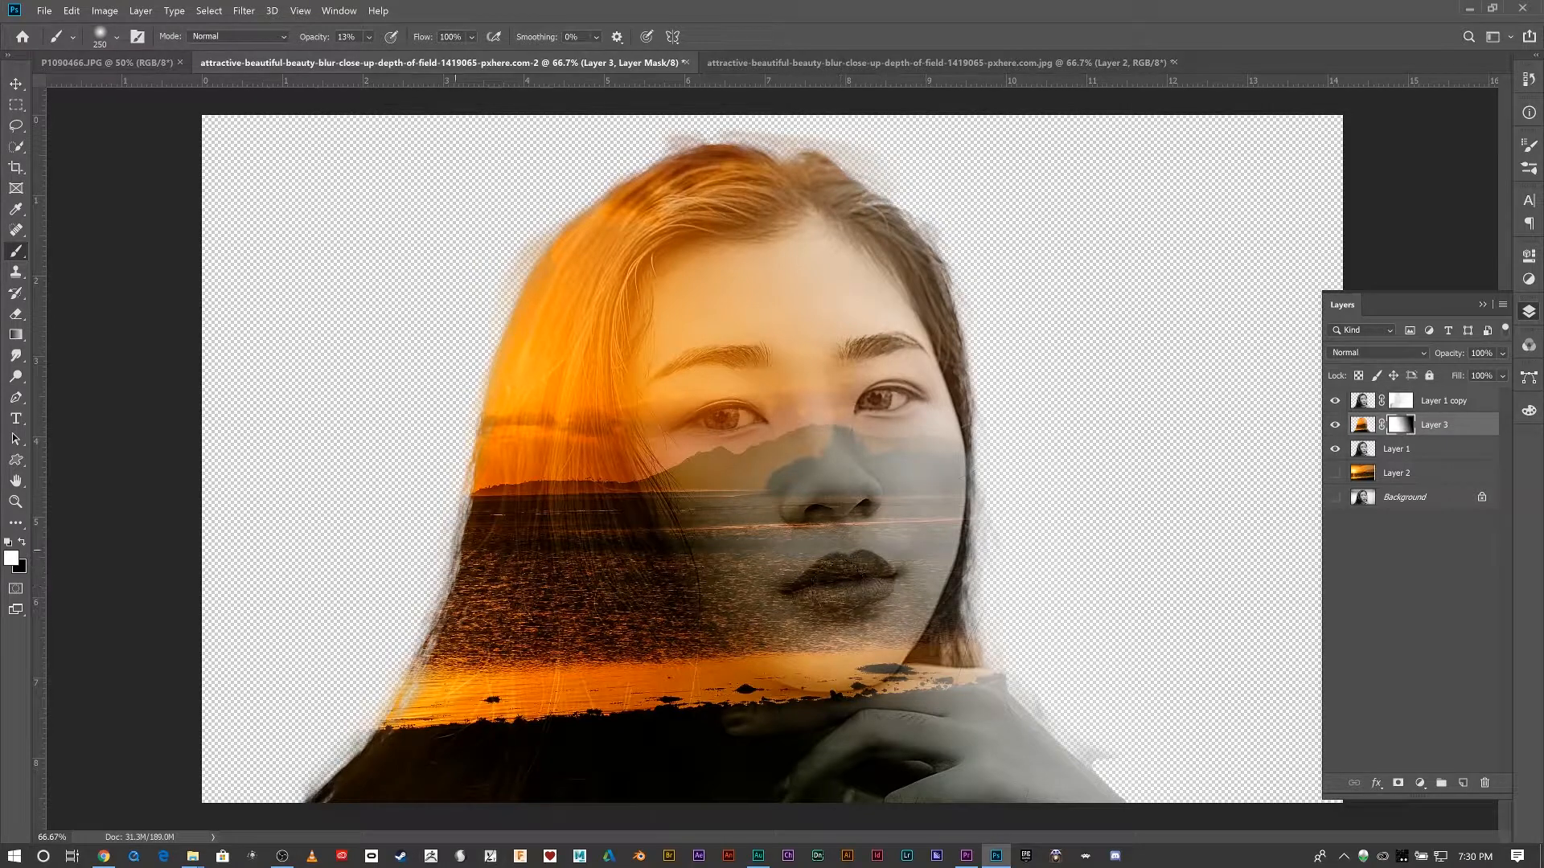
# Step: Switch the foreground color to black and paint over the lips on Layer 3's mask to reveal more of the portrait
pyautogui.click(22, 542)
pyautogui.moveTo(865, 563)
pyautogui.mouseDown()
pyautogui.moveTo(804, 595)
pyautogui.moveTo(880, 591)
pyautogui.moveTo(828, 583)
pyautogui.moveTo(868, 575)
pyautogui.moveTo(820, 583)
pyautogui.mouseUp()
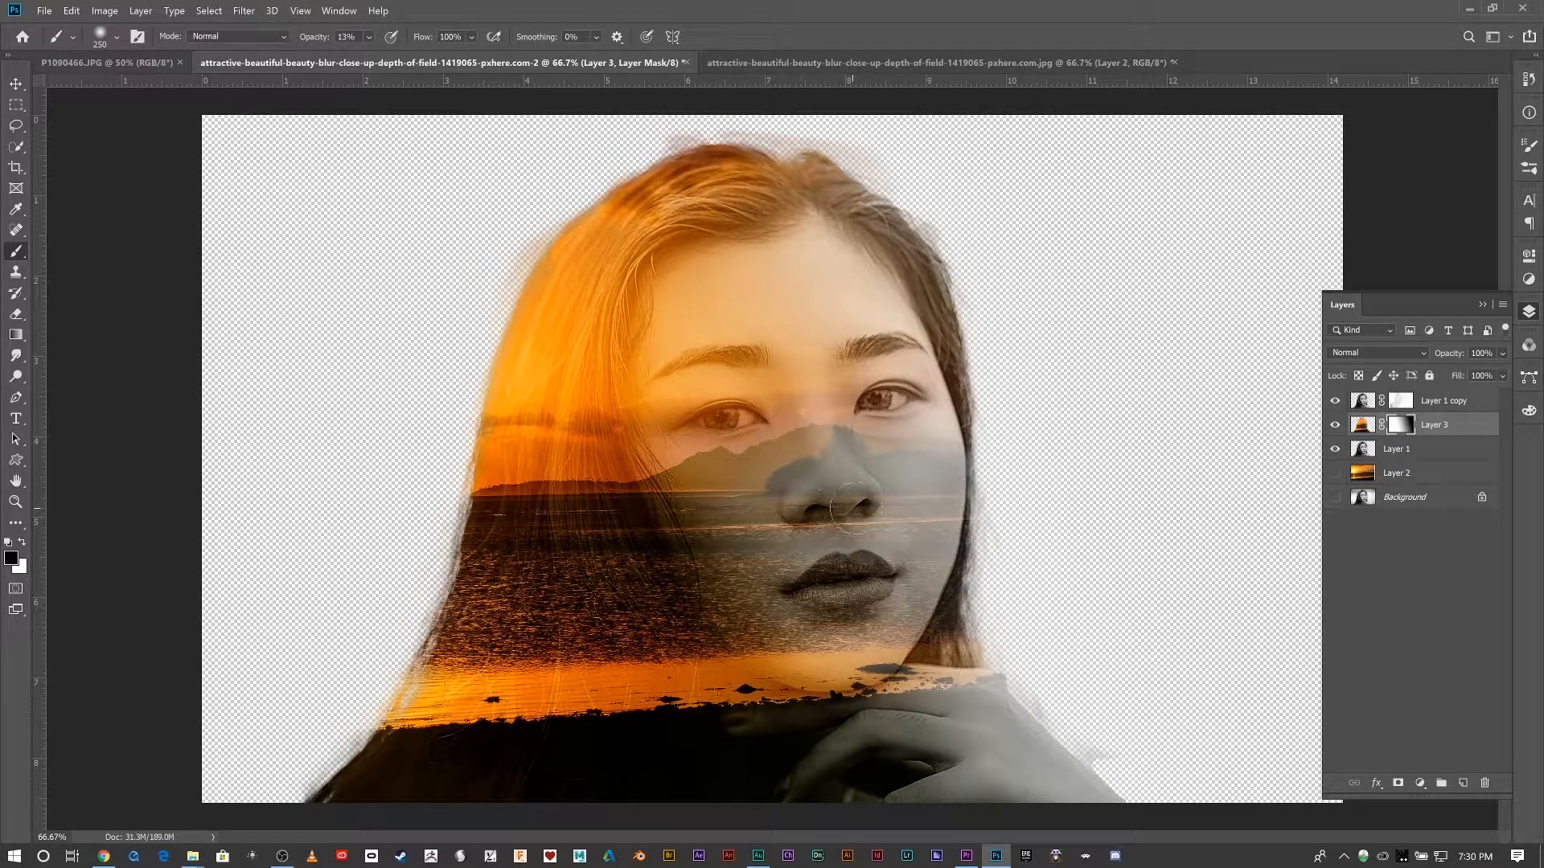
# Step: Paint black over the nose and both eyes on Layer 3's mask with the 250 px brush at 13% opacity
pyautogui.moveTo(854, 508)
pyautogui.mouseDown()
pyautogui.moveTo(792, 505)
pyautogui.moveTo(812, 495)
pyautogui.mouseUp()
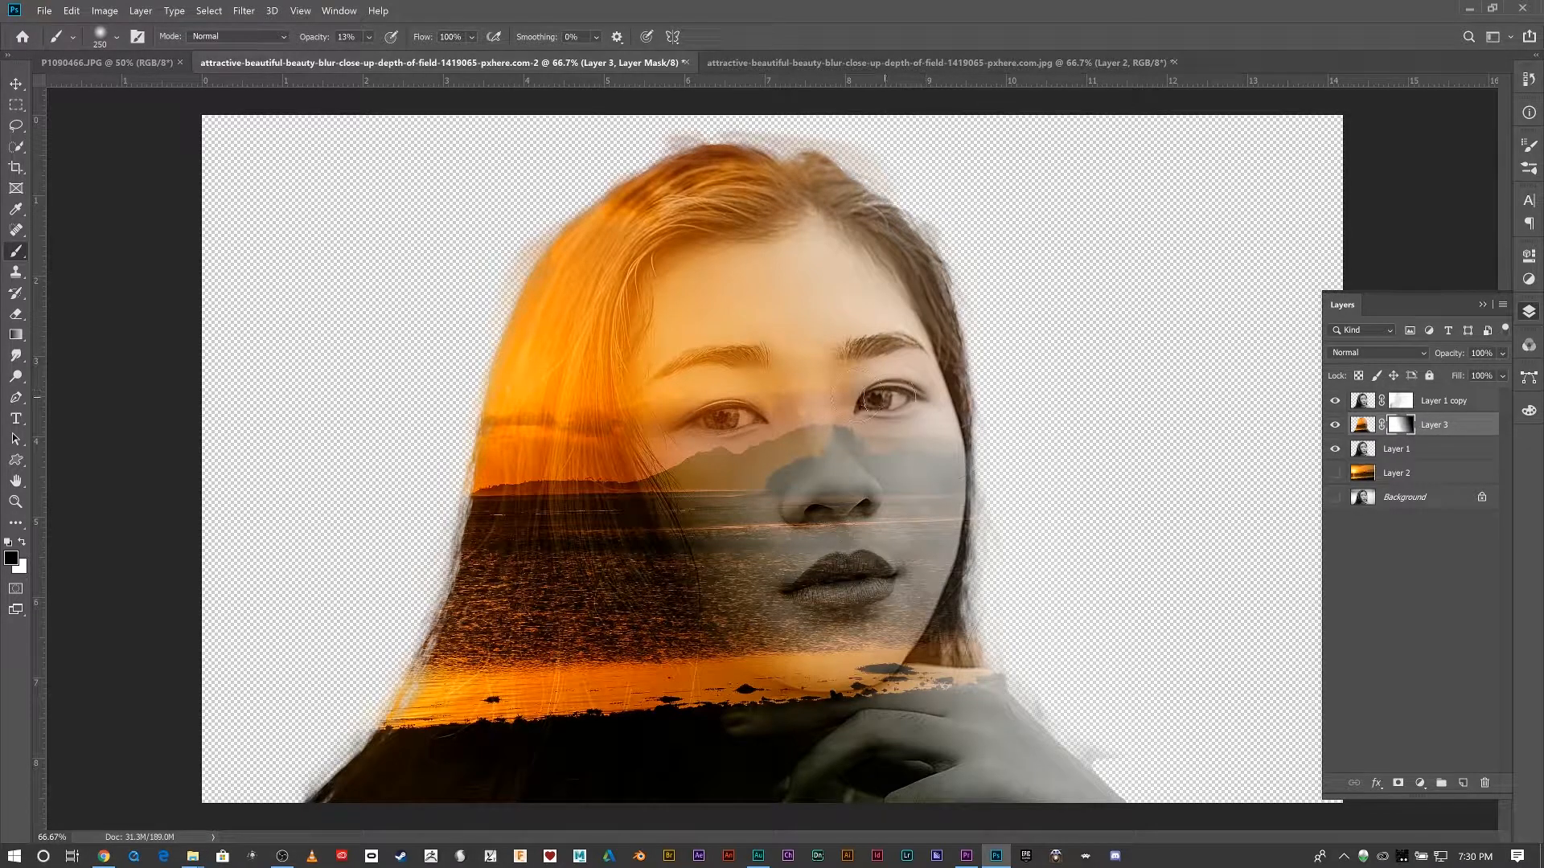
pyautogui.moveTo(890, 396)
pyautogui.mouseDown()
pyautogui.moveTo(859, 355)
pyautogui.moveTo(923, 347)
pyautogui.mouseUp()
pyautogui.moveTo(752, 392); pyautogui.dragTo(687, 373)
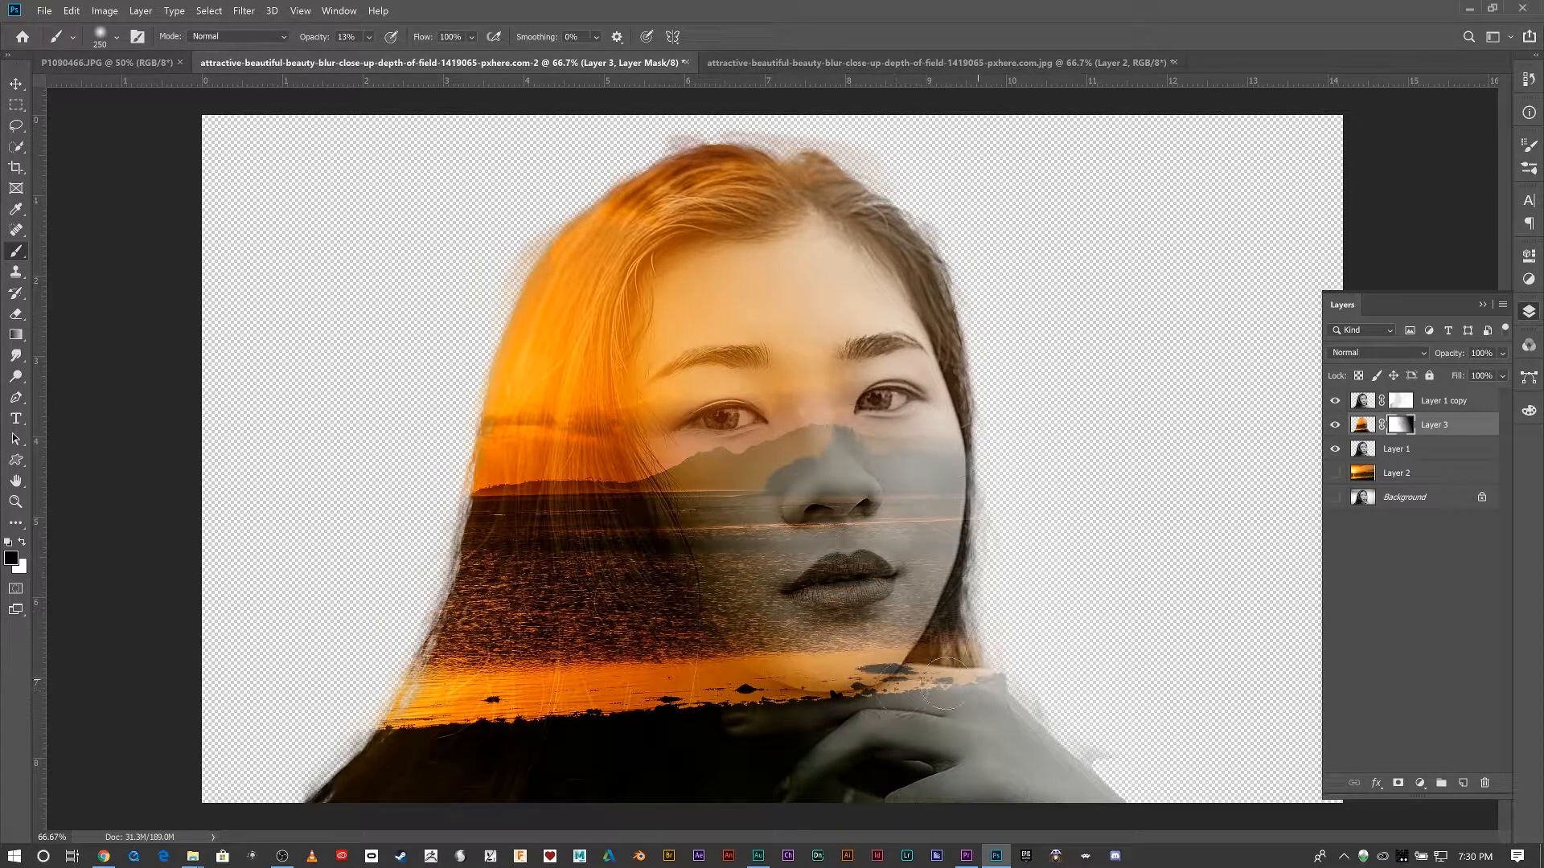
# Step: Paint black over the fingers, chin and jaw on Layer 3's mask to remove the shoreline there
pyautogui.moveTo(946, 683)
pyautogui.mouseDown()
pyautogui.moveTo(902, 687)
pyautogui.moveTo(990, 665)
pyautogui.moveTo(887, 681)
pyautogui.mouseUp()
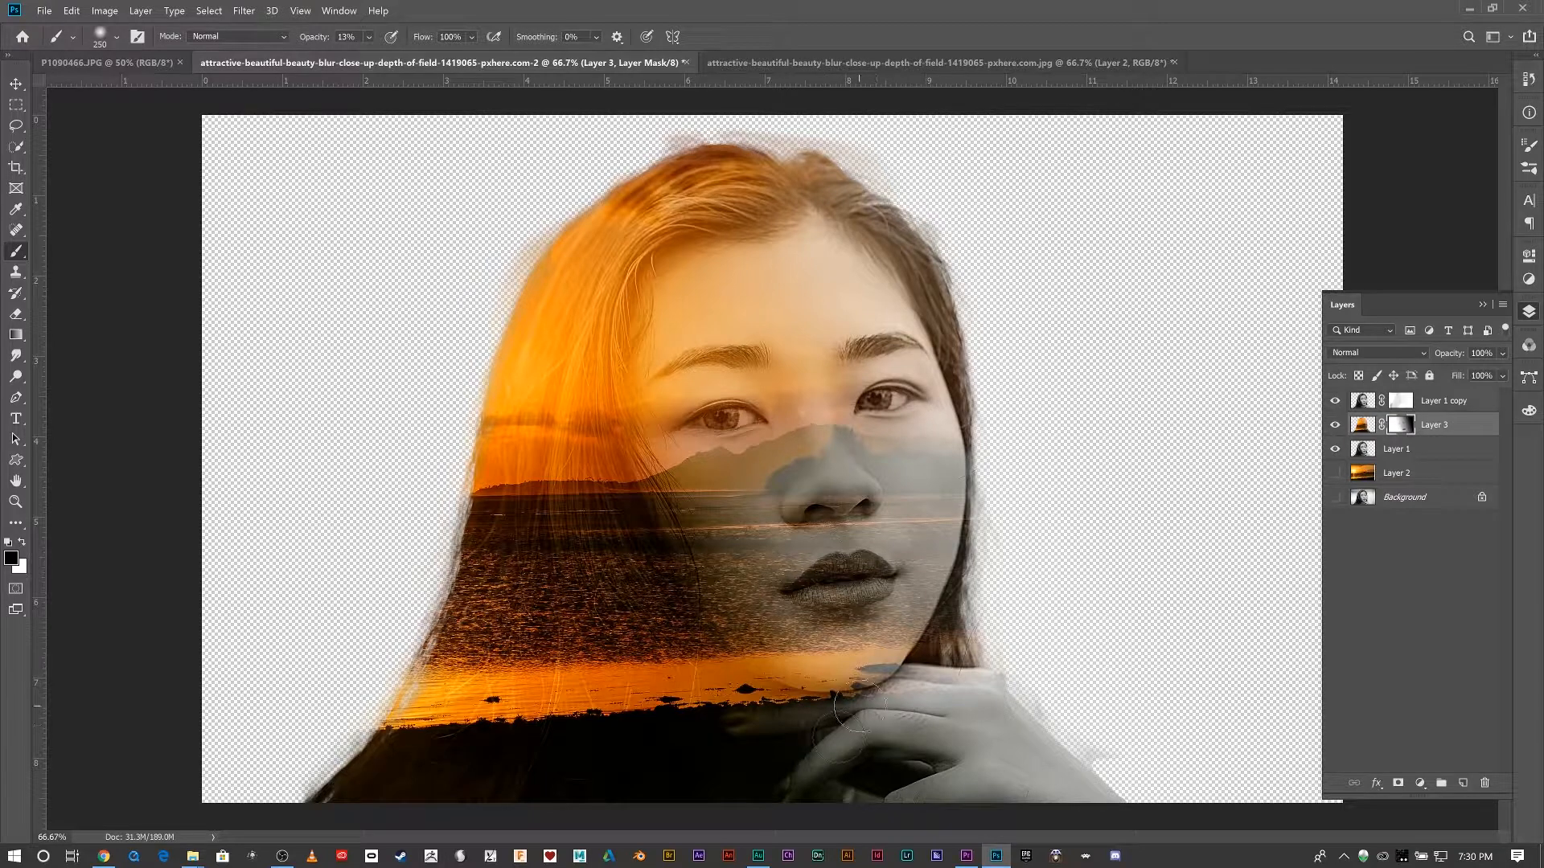
pyautogui.moveTo(860, 701)
pyautogui.mouseDown()
pyautogui.moveTo(820, 689)
pyautogui.moveTo(839, 681)
pyautogui.moveTo(872, 683)
pyautogui.moveTo(814, 708)
pyautogui.moveTo(894, 688)
pyautogui.mouseUp()
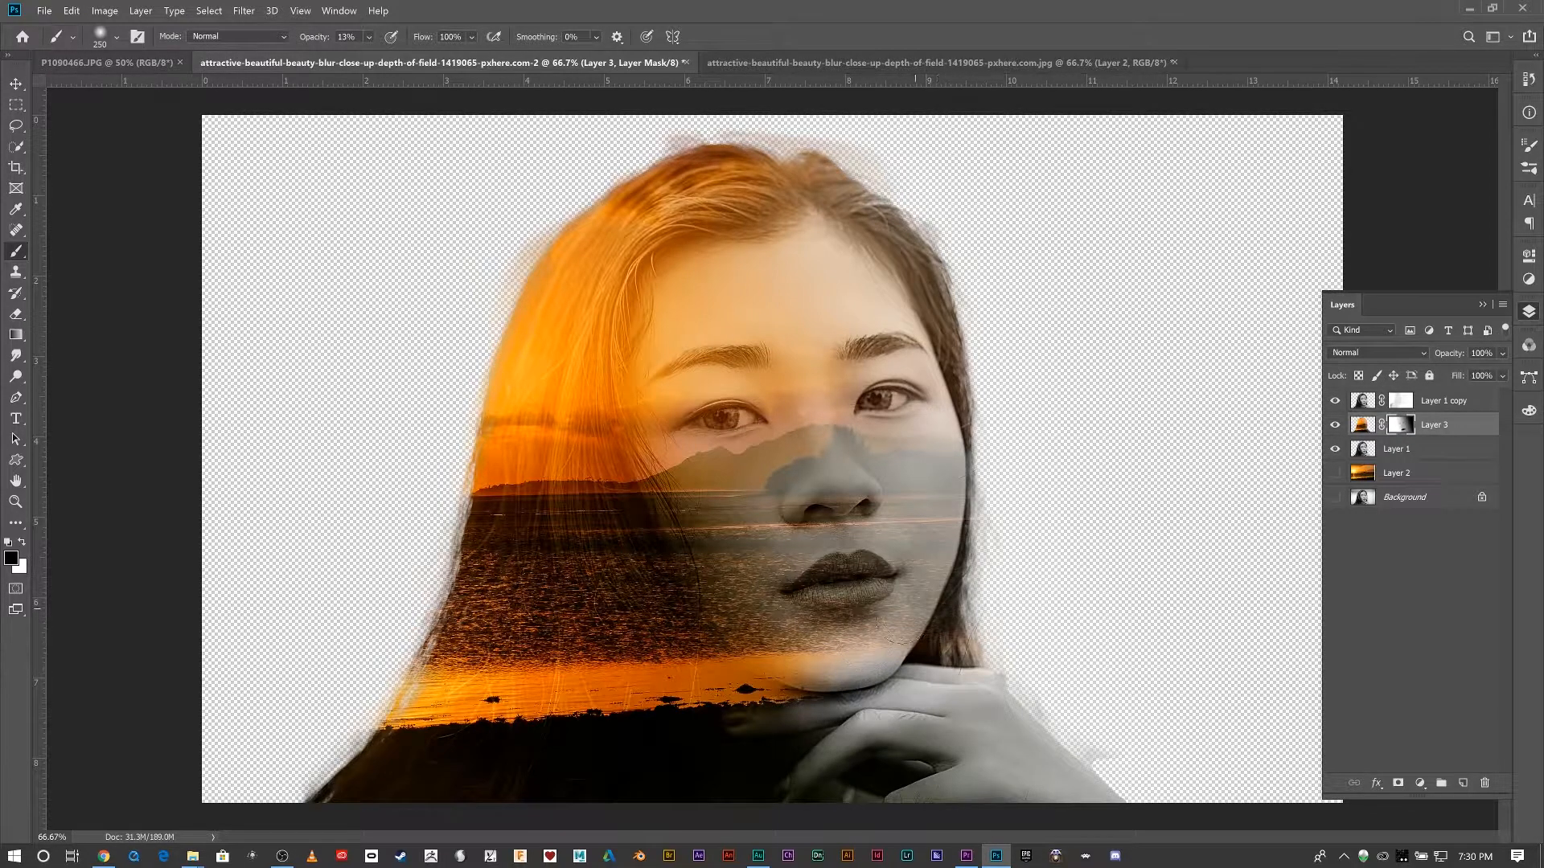
pyautogui.moveTo(844, 646); pyautogui.dragTo(867, 643)
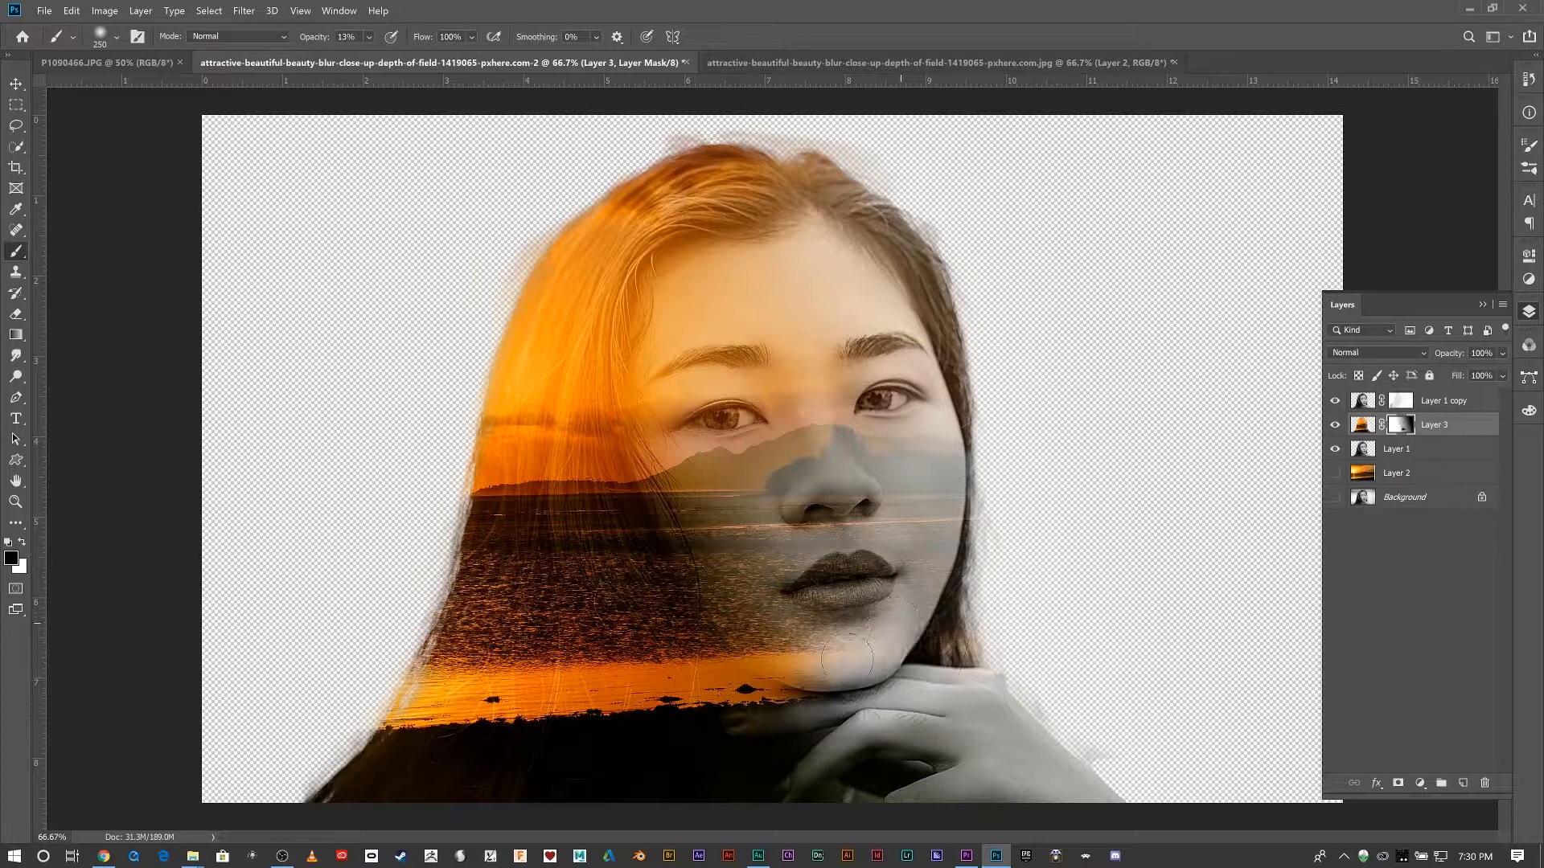
# Step: Switch the foreground color to white and check the blend by toggling Layer 1 copy's visibility
pyautogui.click(23, 544)
pyautogui.click(1339, 456)
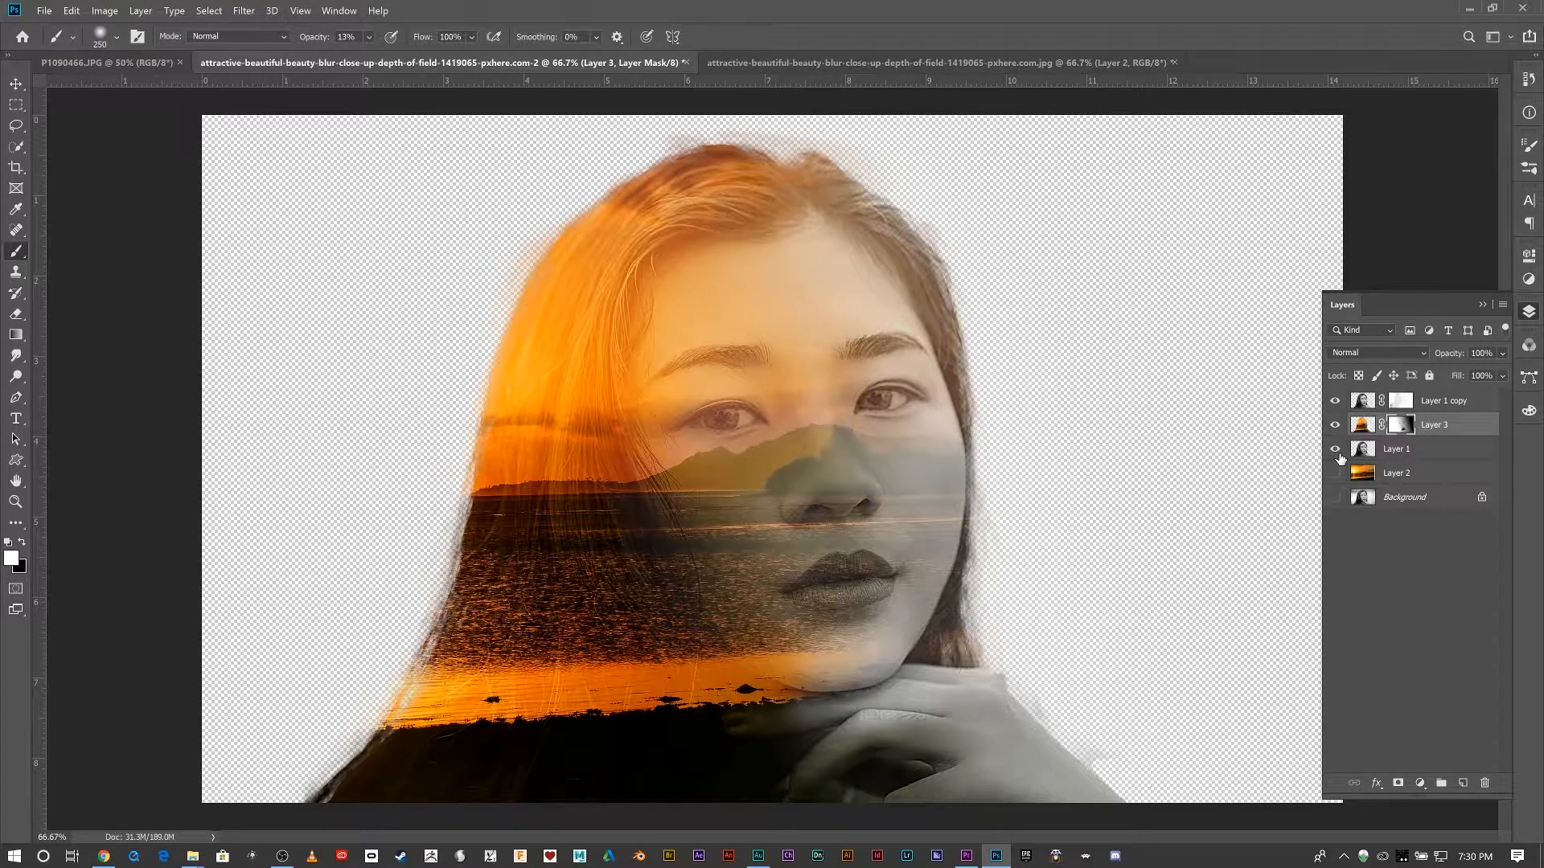
pyautogui.click(1337, 405)
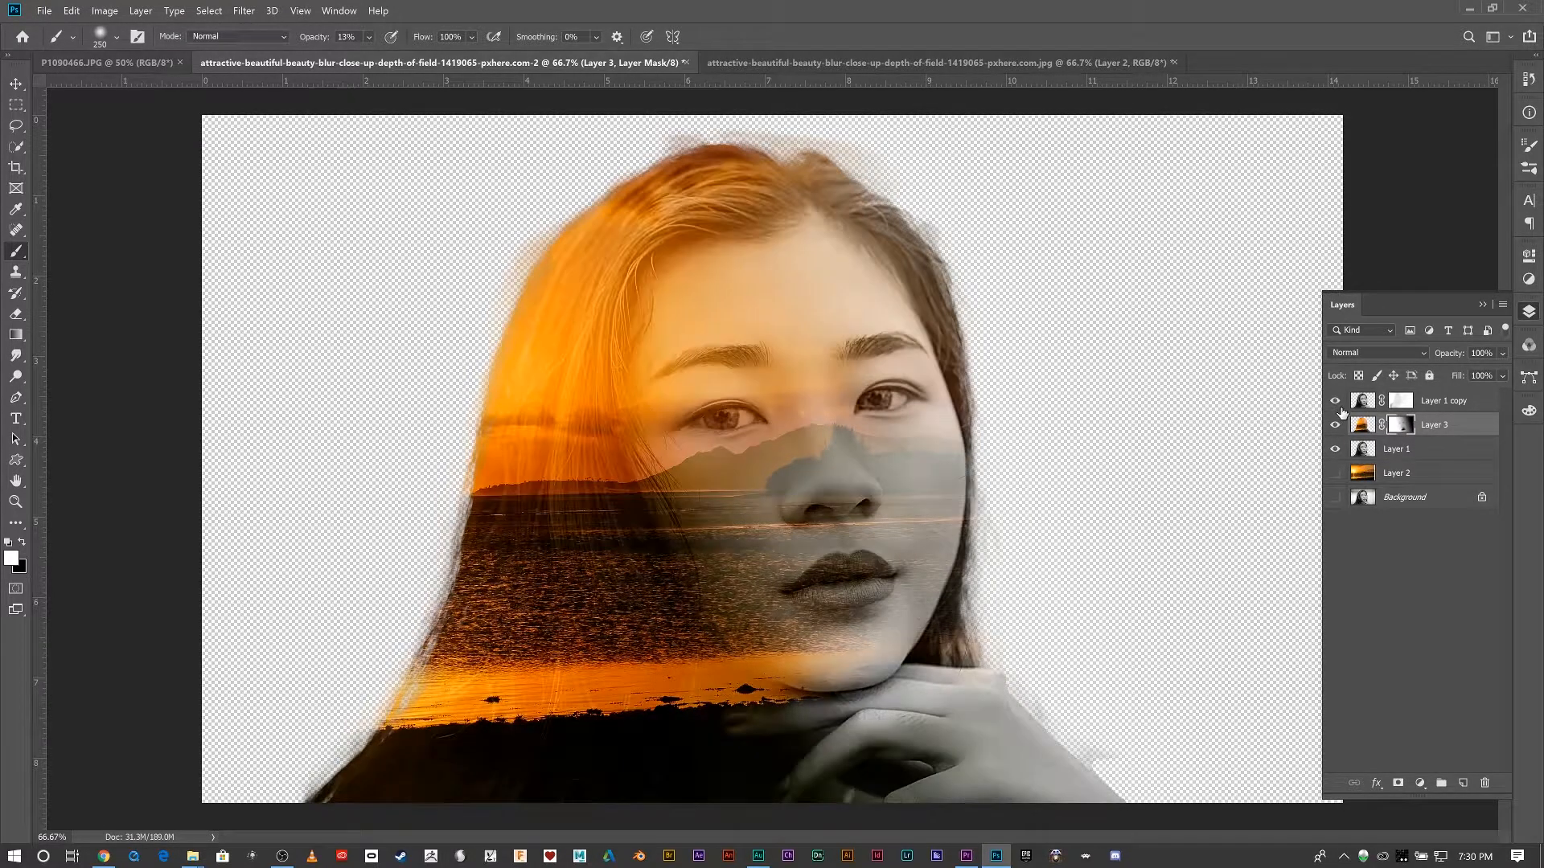
# Step: Erase the stray edge pixels around the hair and arm on Layer 1, Layer 1 copy and Layer 3 with a 150 px eraser
pyautogui.click(1408, 455)
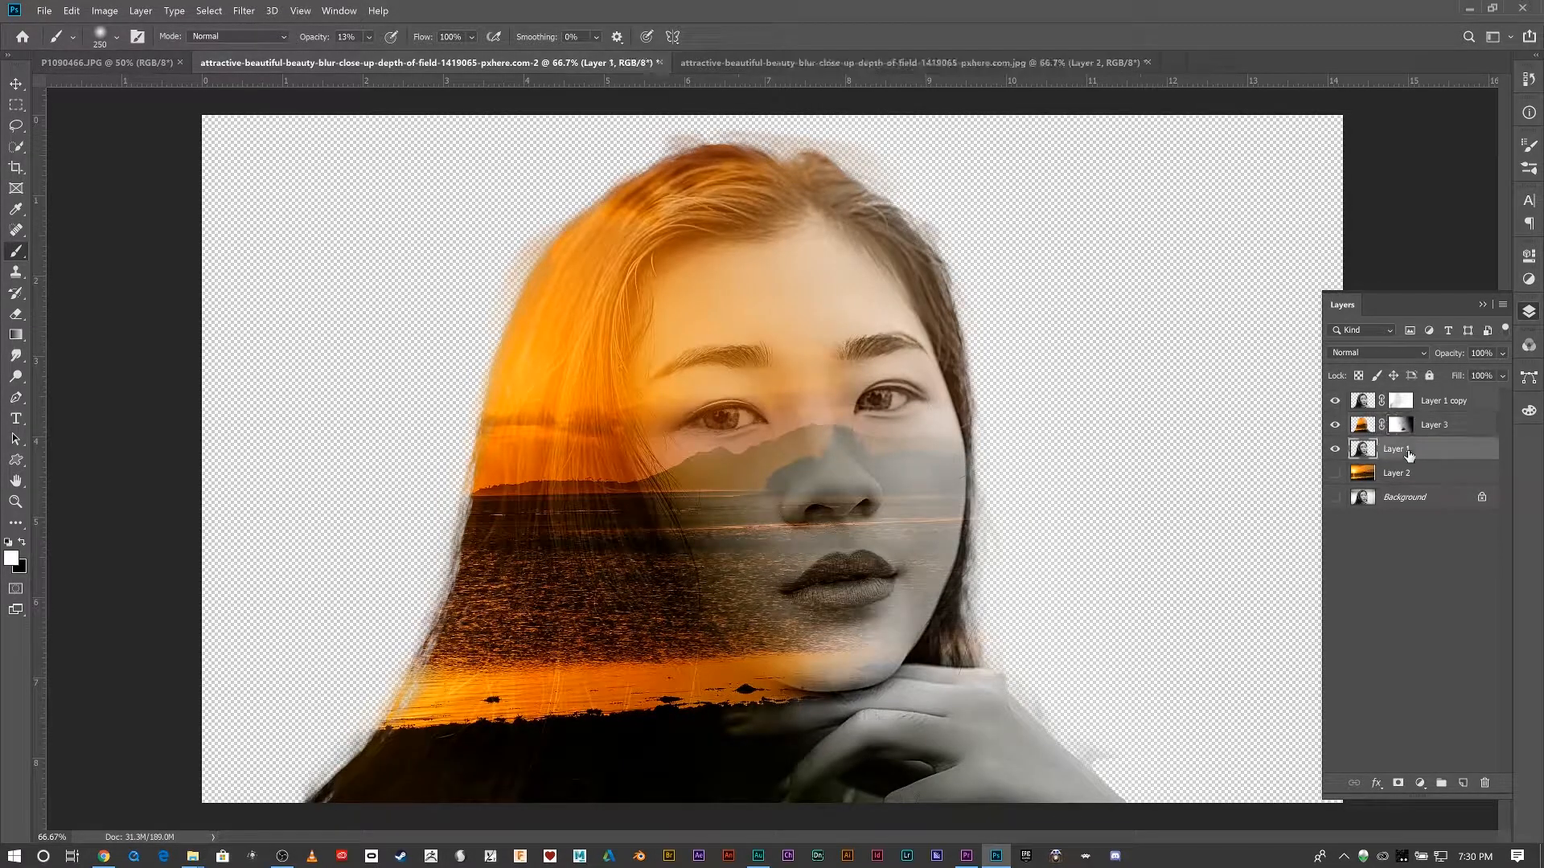
pyautogui.click(16, 313)
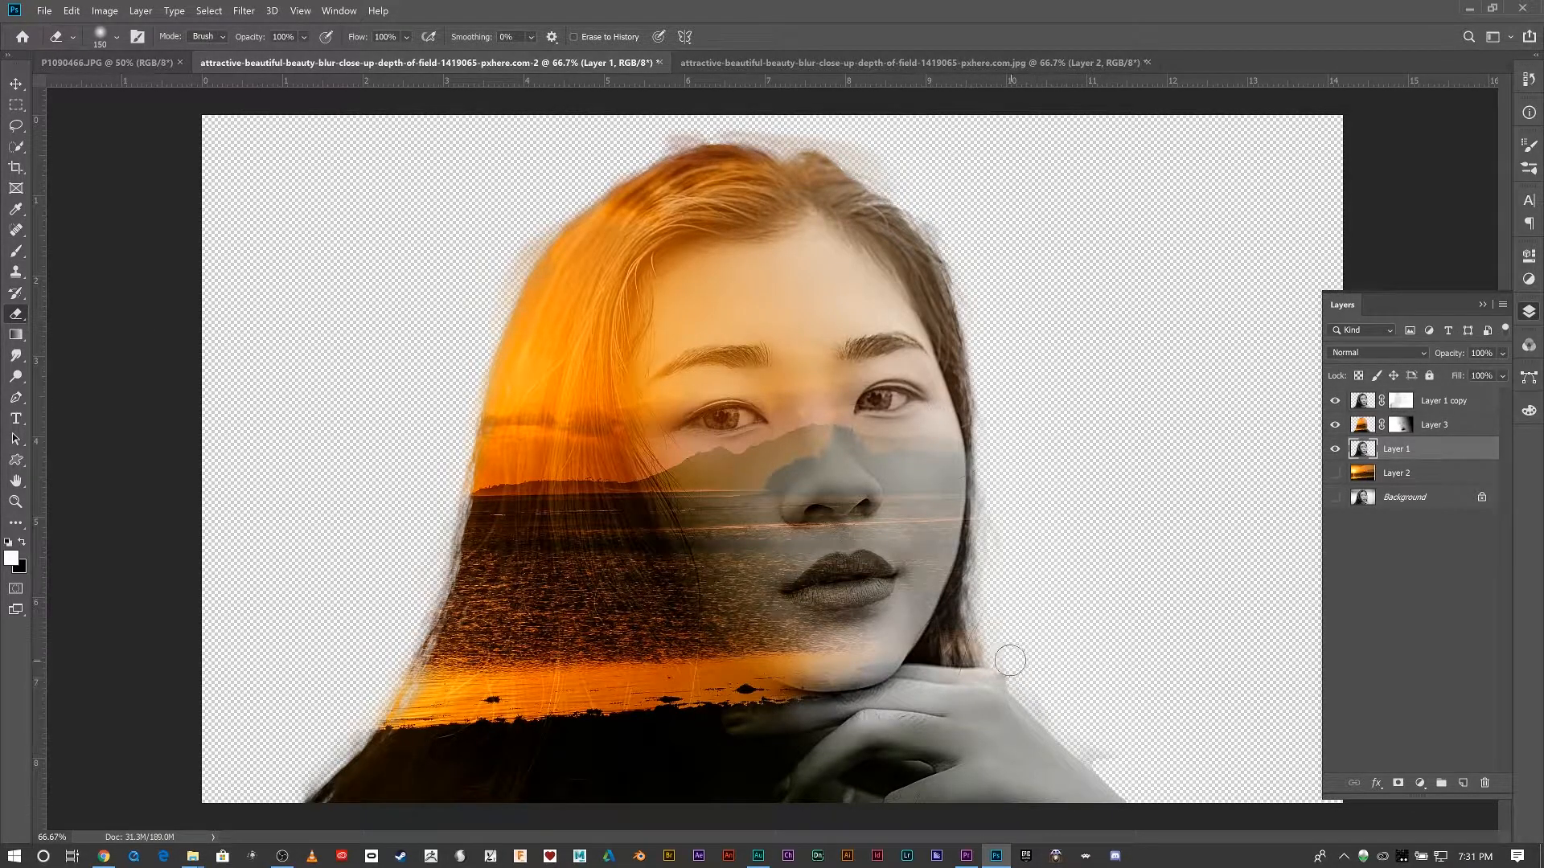
pyautogui.click(1371, 402)
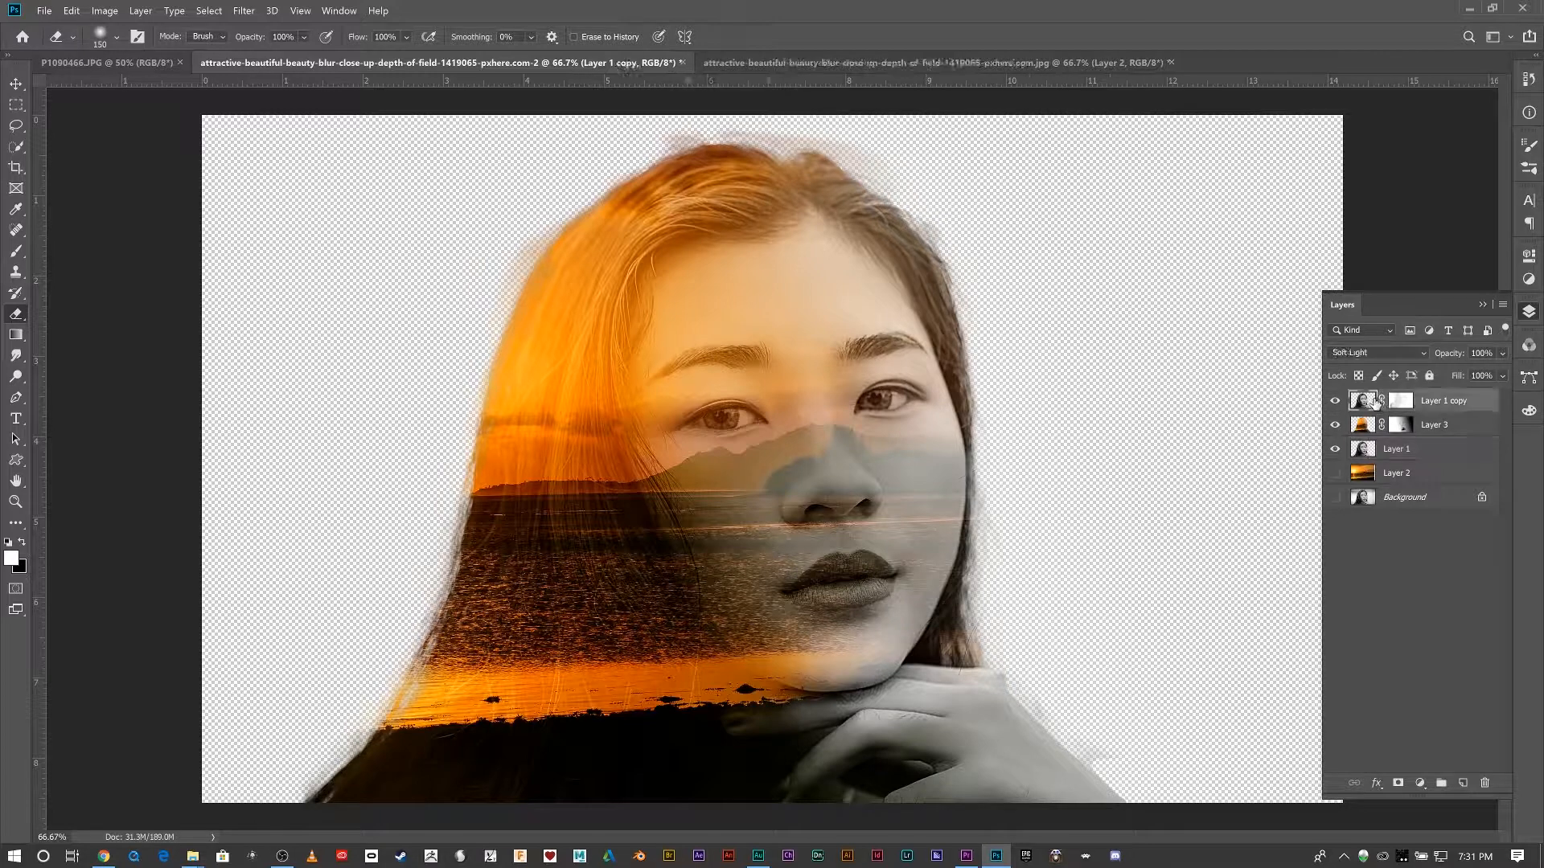
pyautogui.moveTo(1042, 691)
pyautogui.mouseDown()
pyautogui.moveTo(1065, 694)
pyautogui.moveTo(1108, 754)
pyautogui.mouseUp()
pyautogui.click(1370, 433)
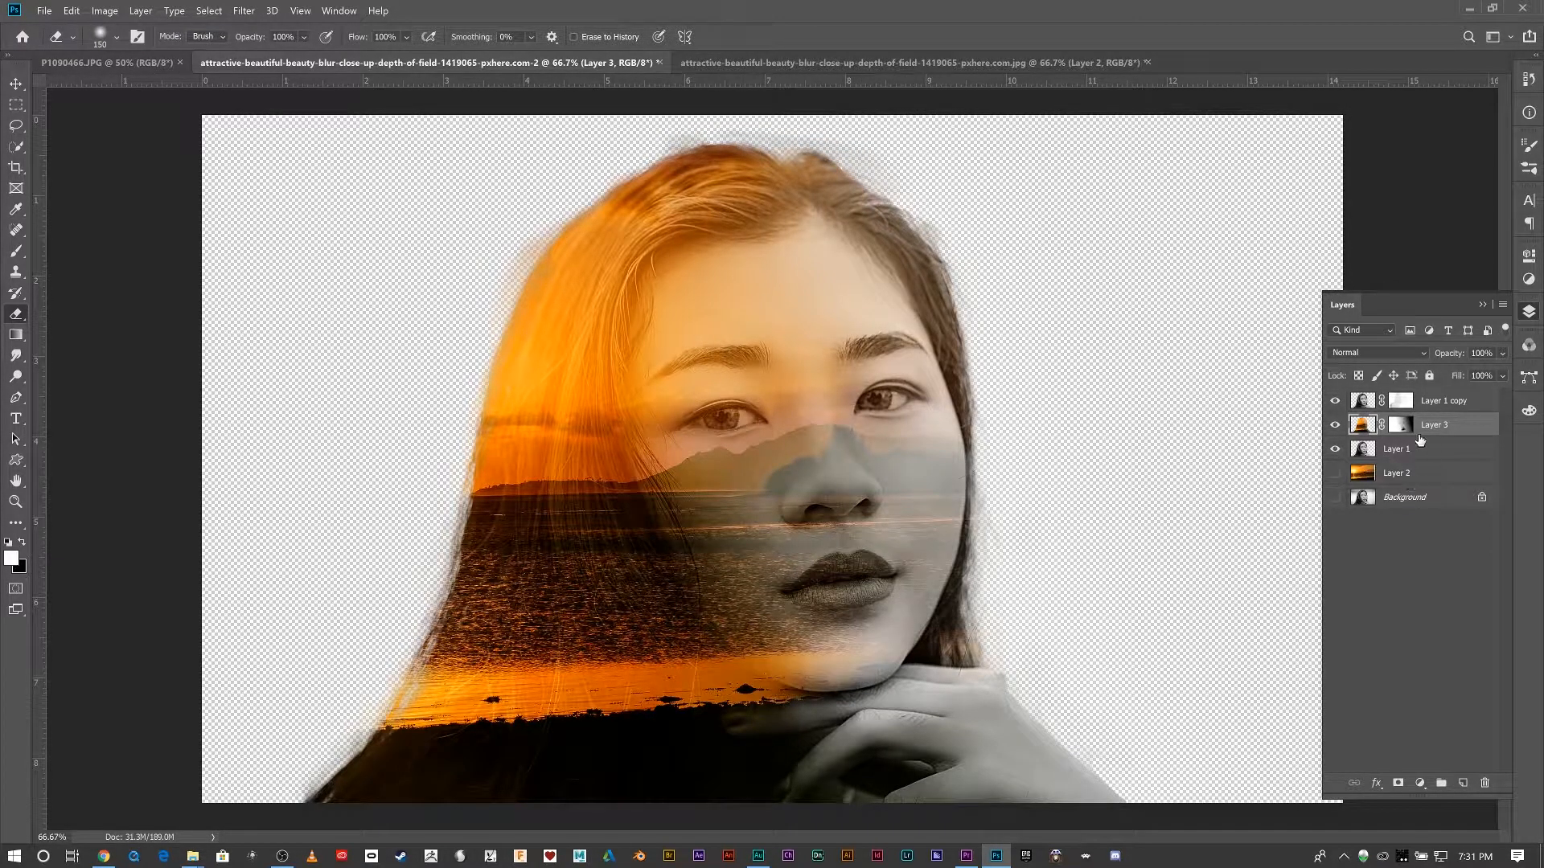
pyautogui.click(1367, 403)
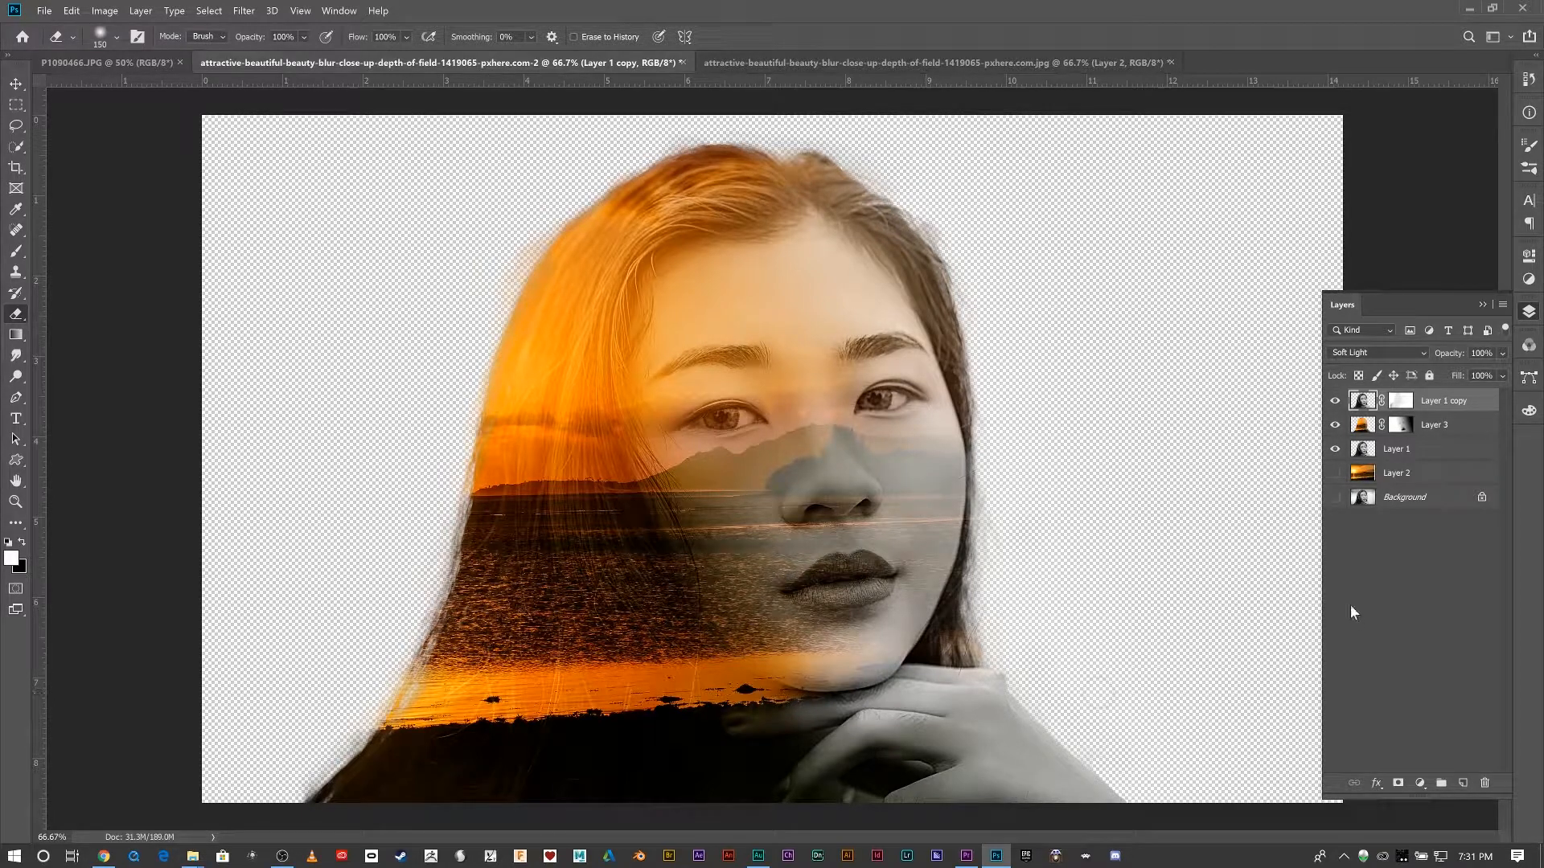
pyautogui.click(1481, 302)
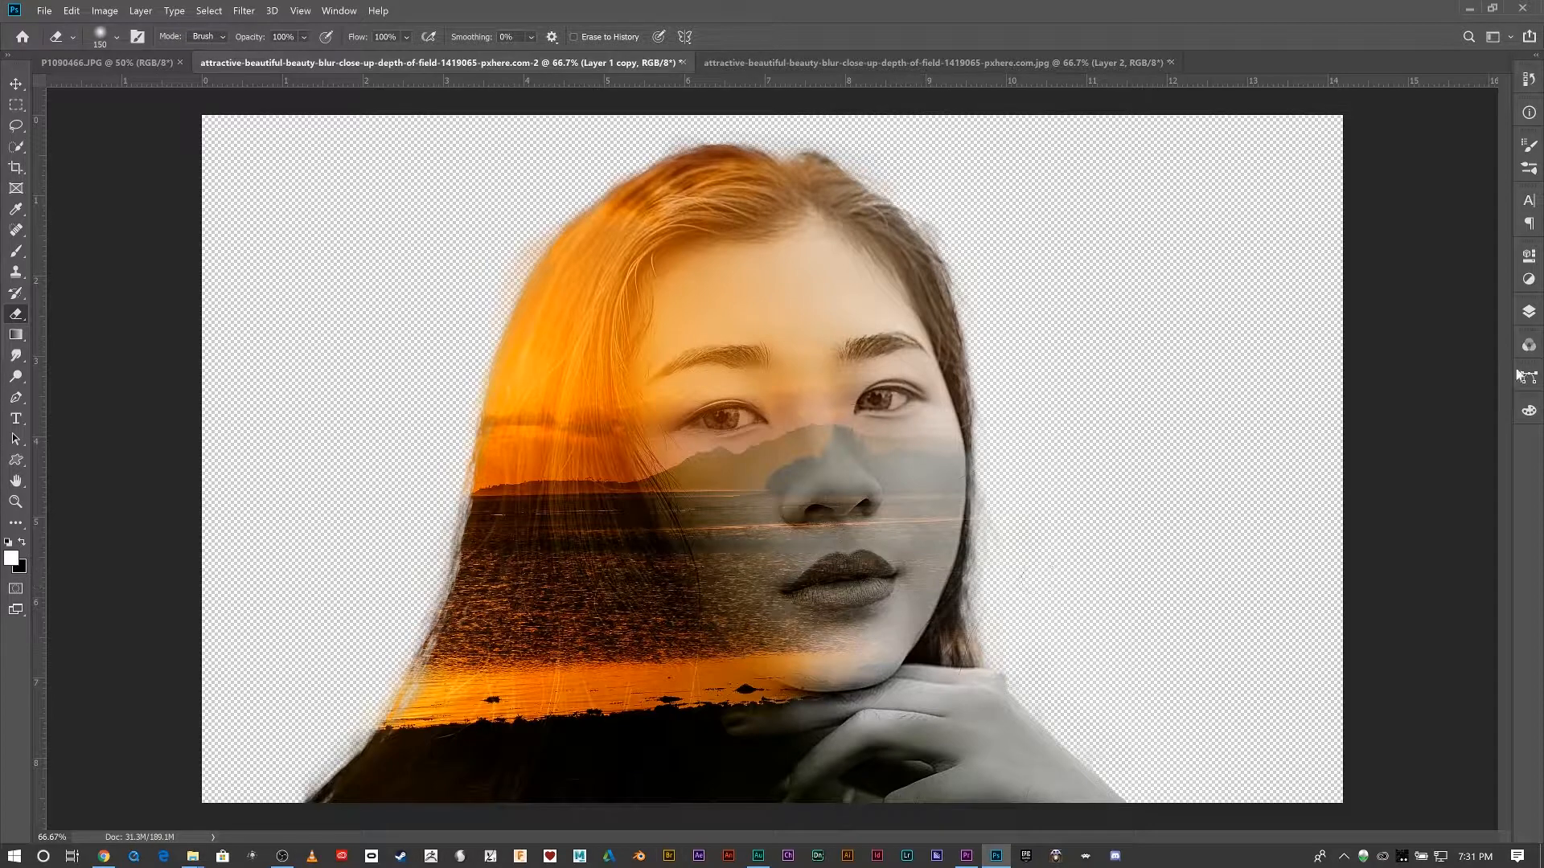
pyautogui.click(1527, 312)
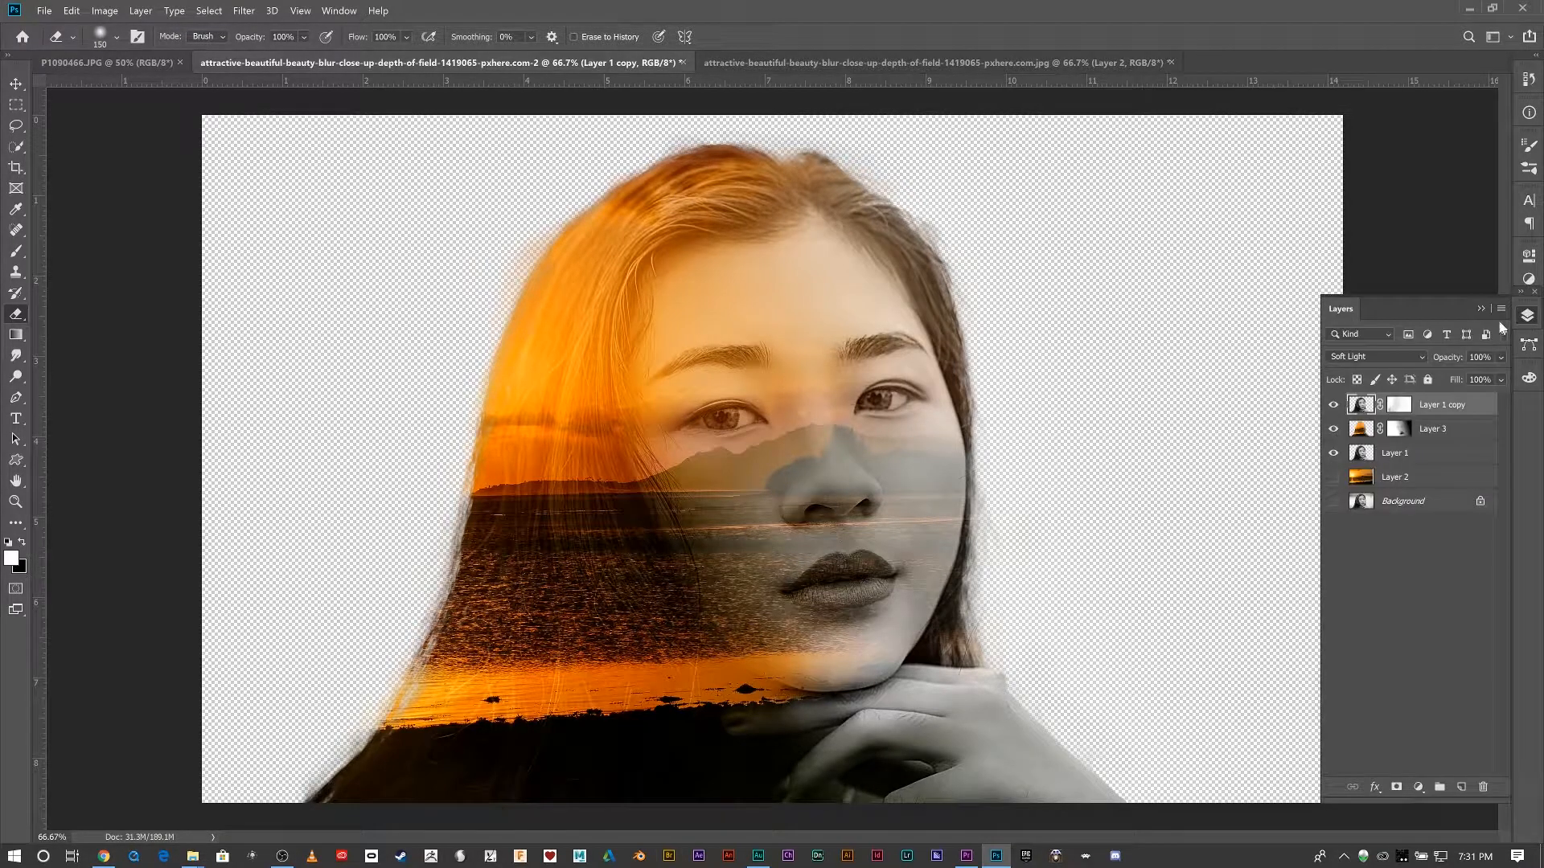
pyautogui.click(1527, 309)
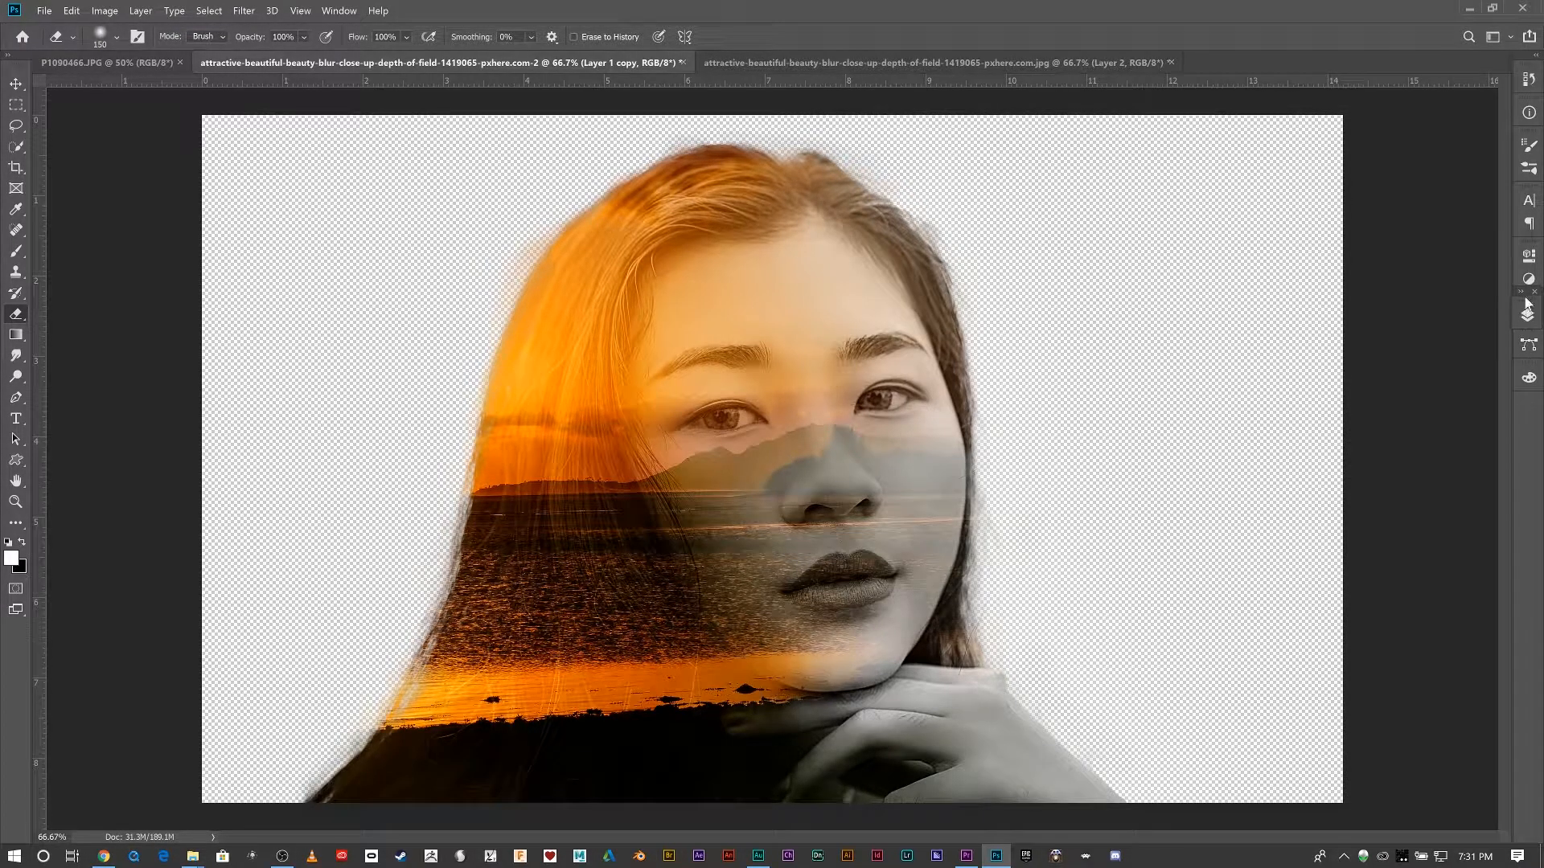
pyautogui.moveTo(1527, 306)
pyautogui.mouseDown()
pyautogui.moveTo(1418, 331)
pyautogui.moveTo(1529, 305)
pyautogui.mouseUp()
pyautogui.click(1530, 314)
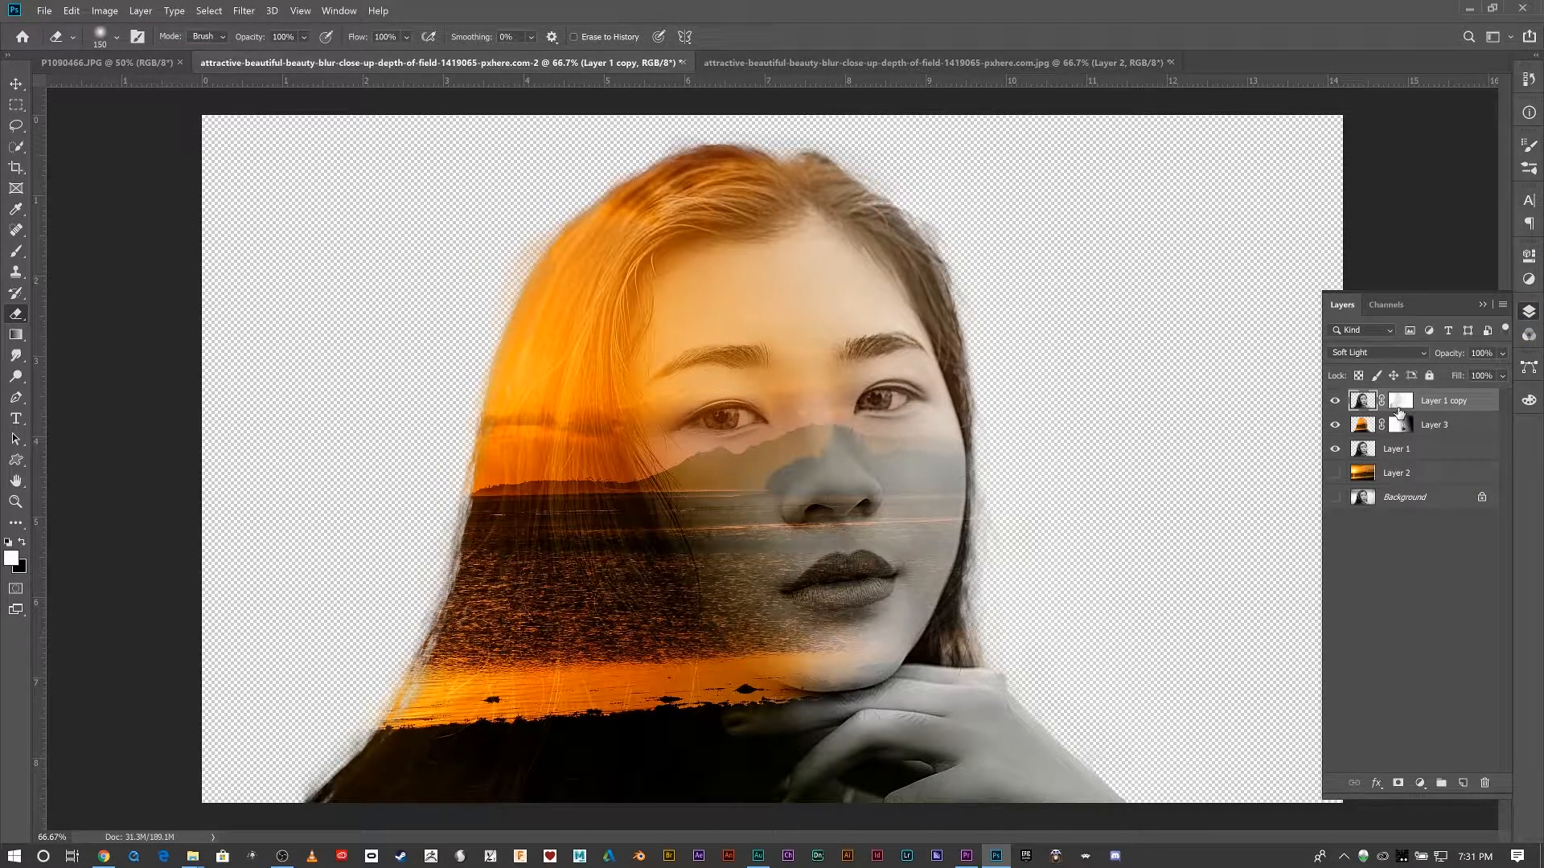
# Step: Compare the plain portrait with the blended versions by toggling the visibility of Layer 3 and Layer 1 copy
pyautogui.click(1335, 426)
pyautogui.click(1334, 404)
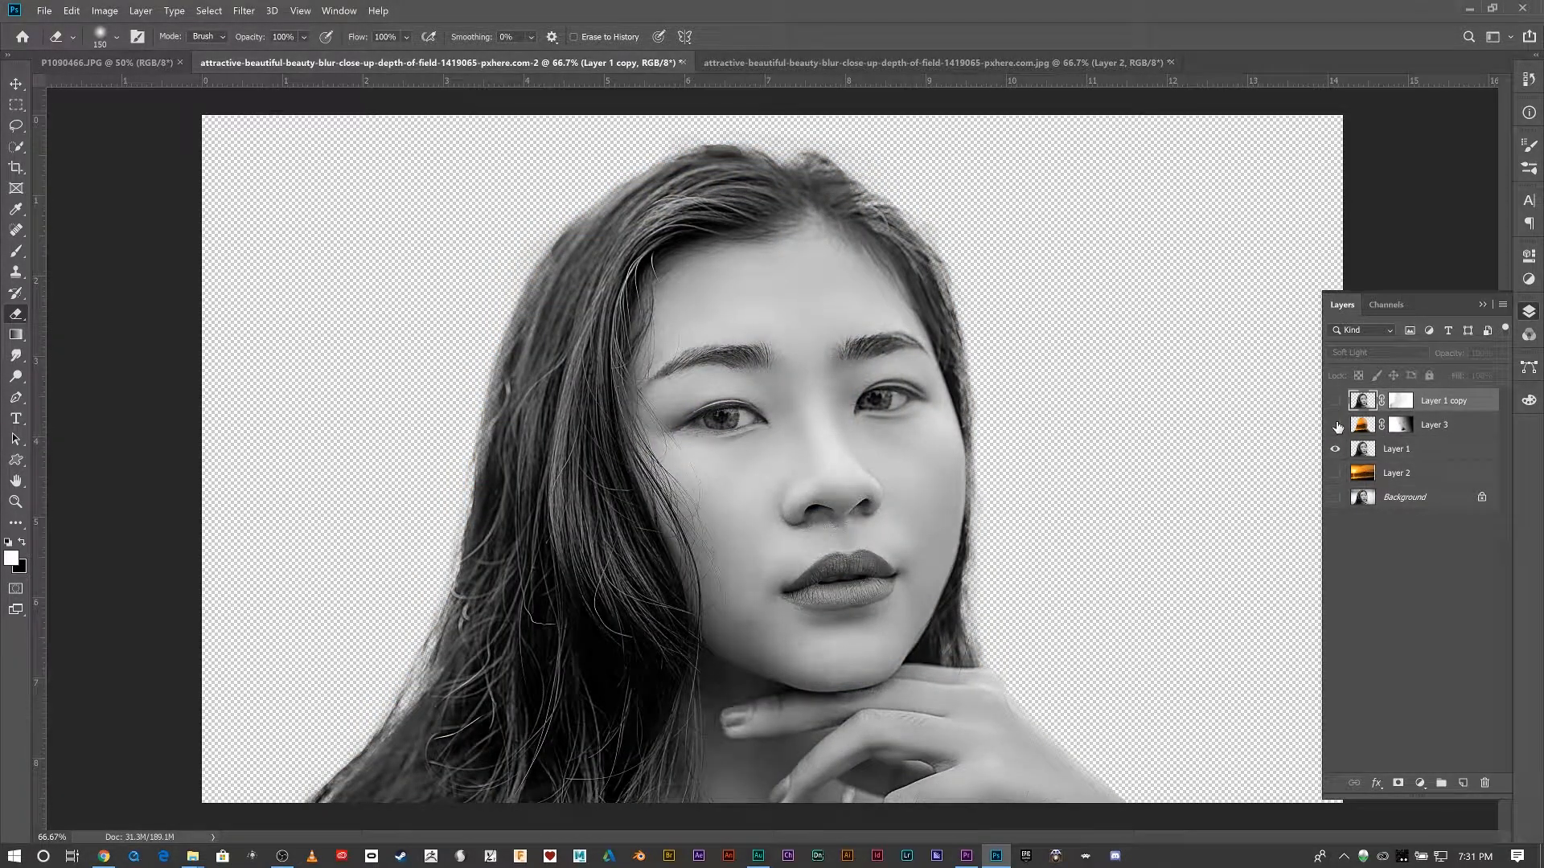
pyautogui.click(1336, 425)
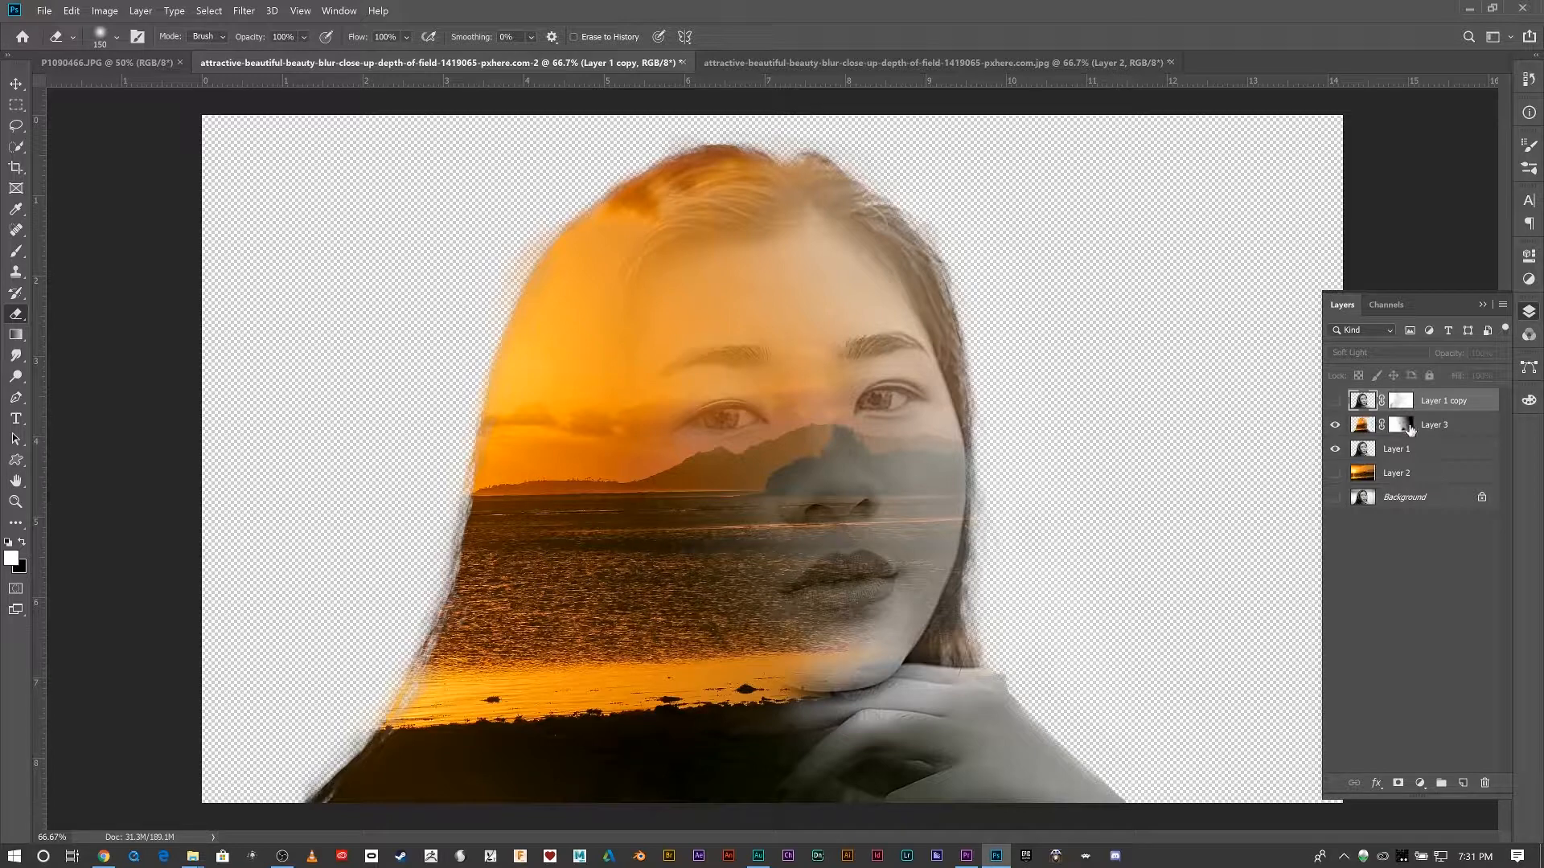
pyautogui.click(1335, 400)
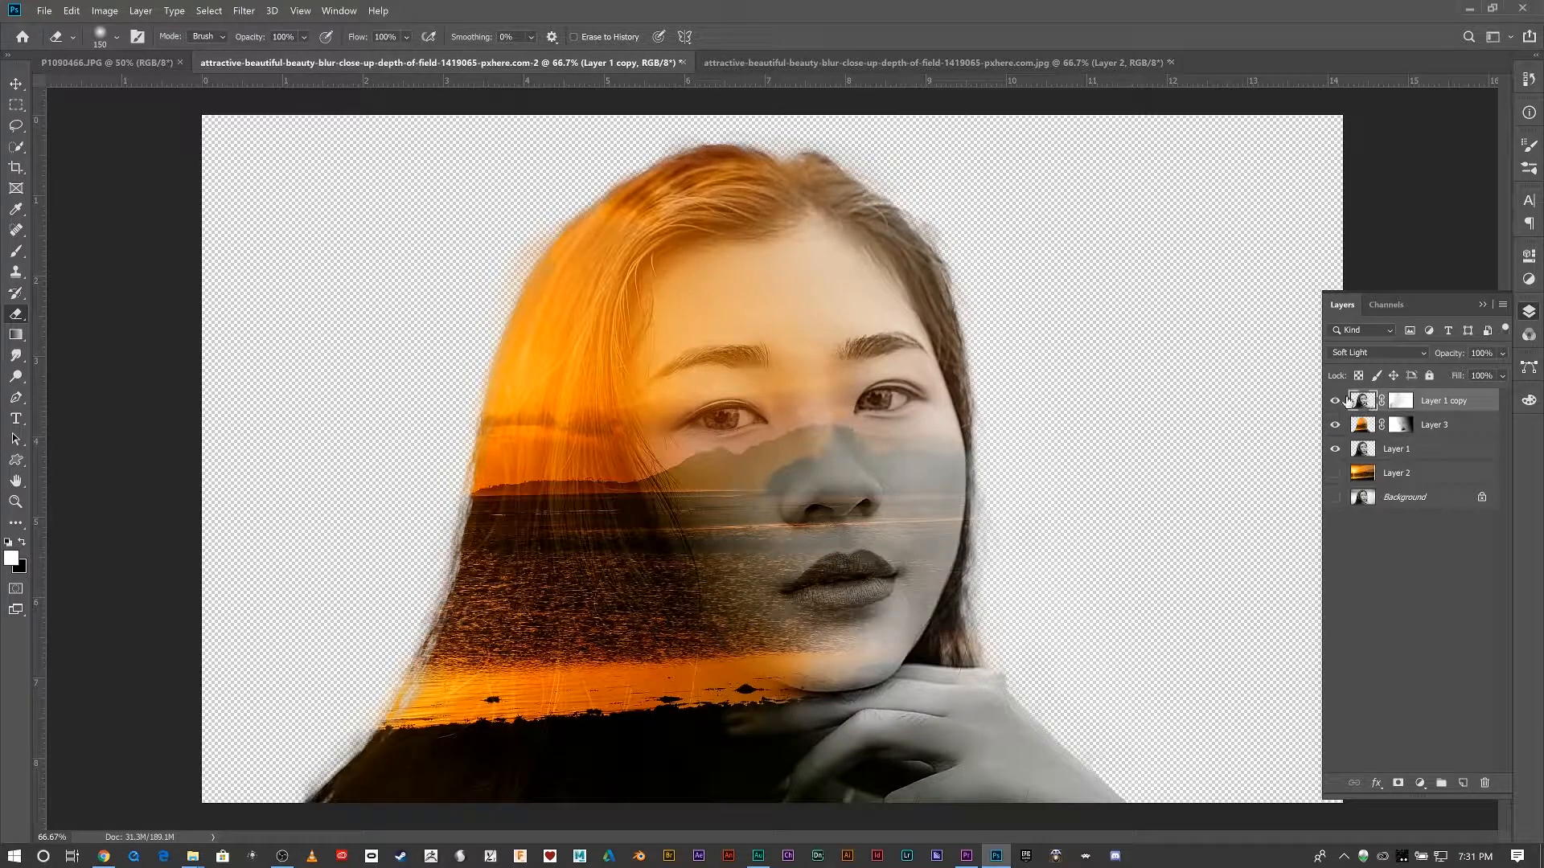
pyautogui.click(1336, 401)
pyautogui.click(1336, 401)
# Step: Show Layer 2 and scale it to 124.59%, positioning the sunset so it covers the whole canvas behind the portrait
pyautogui.click(1335, 472)
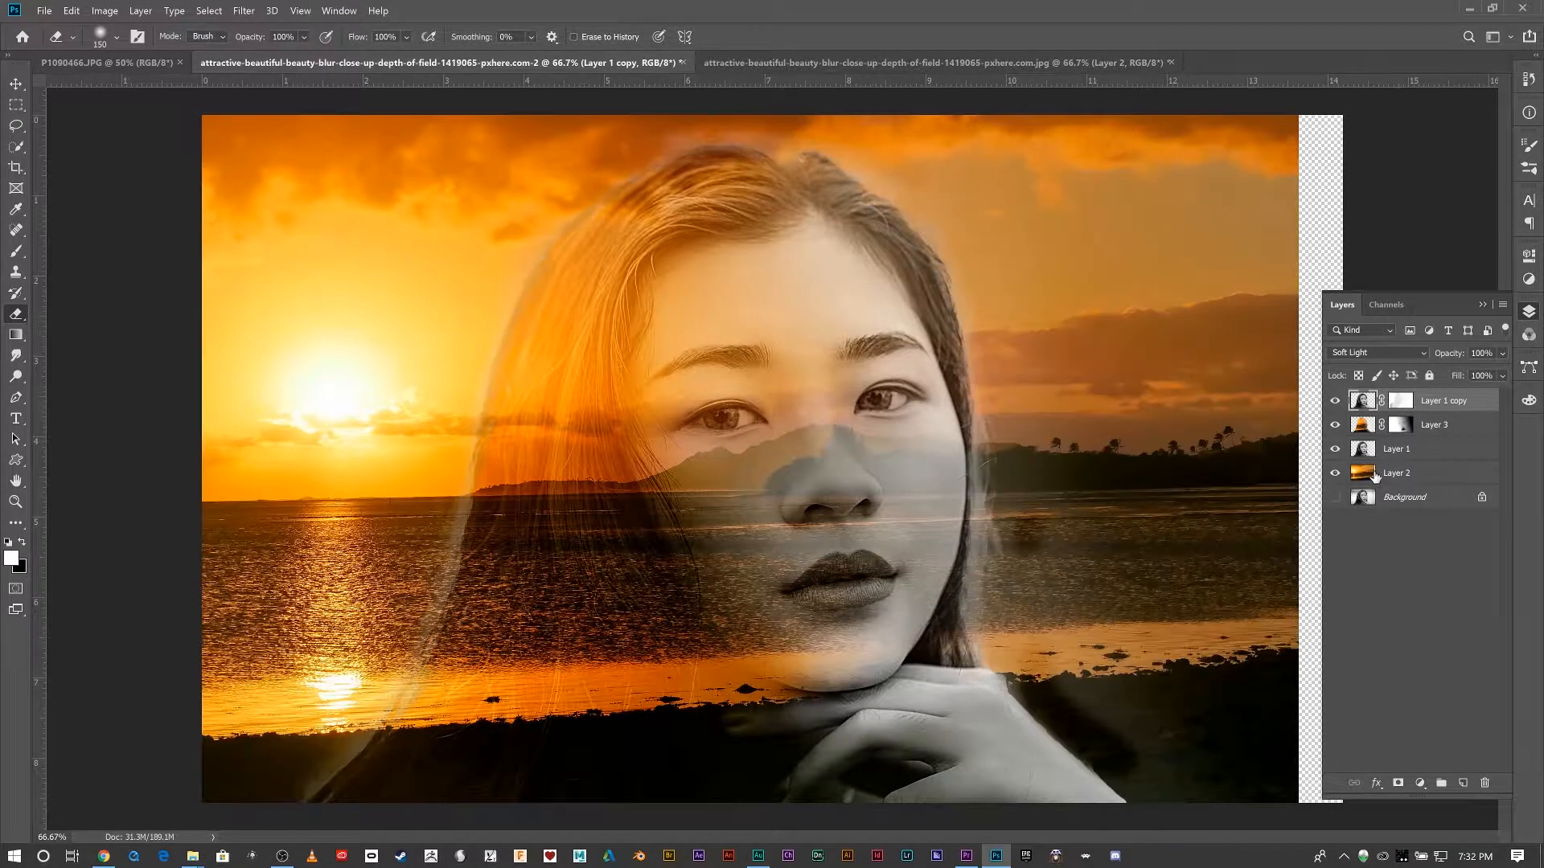
pyautogui.click(1388, 476)
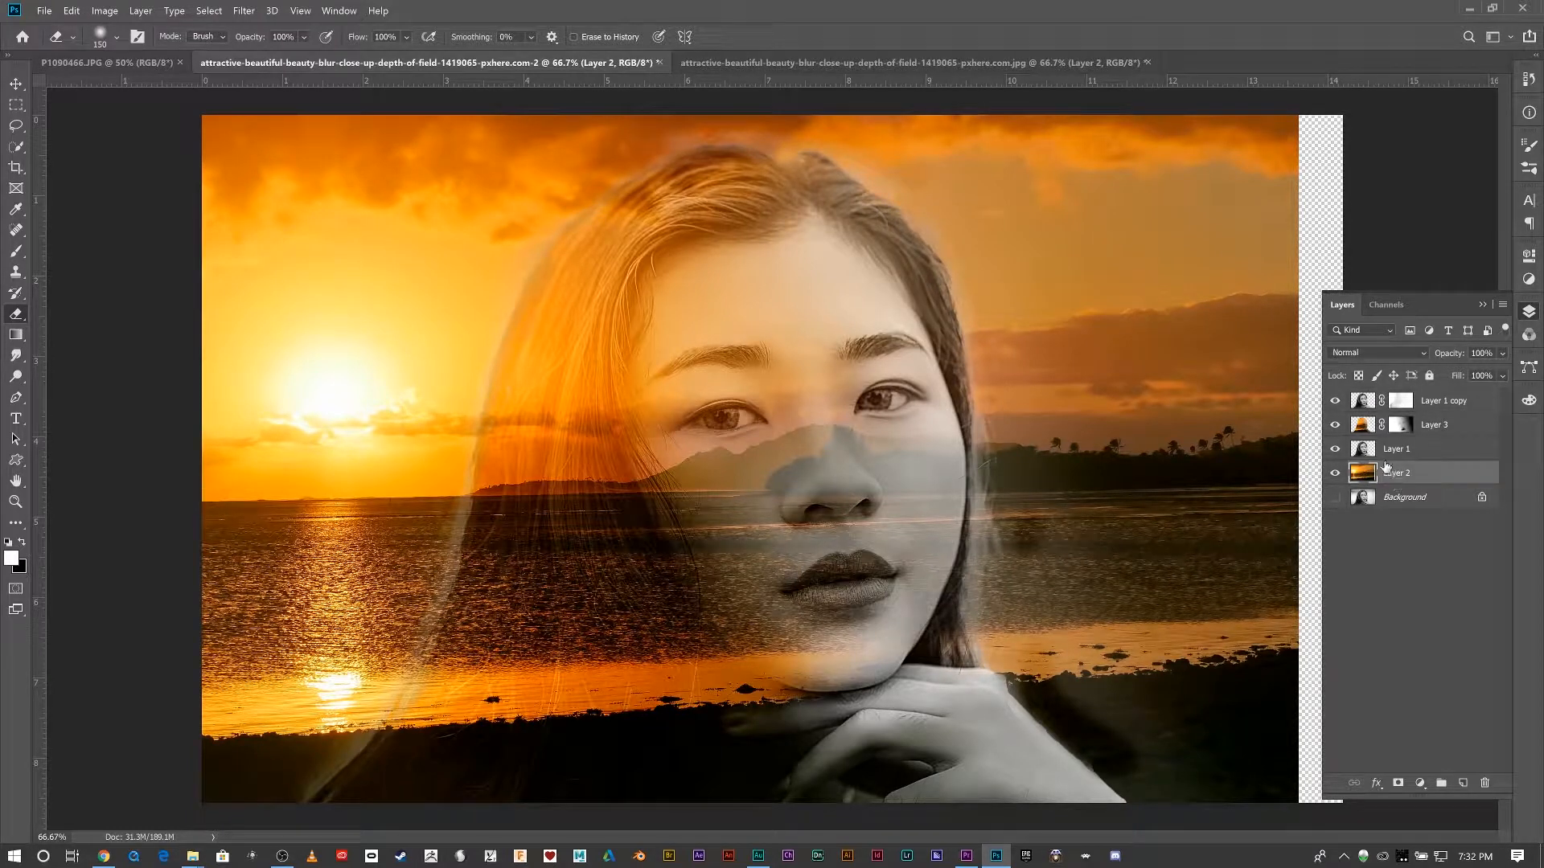
pyautogui.hotkey('ctrl', 't')
pyautogui.hotkey('ctrl', '-')
pyautogui.hotkey('ctrl', '-')
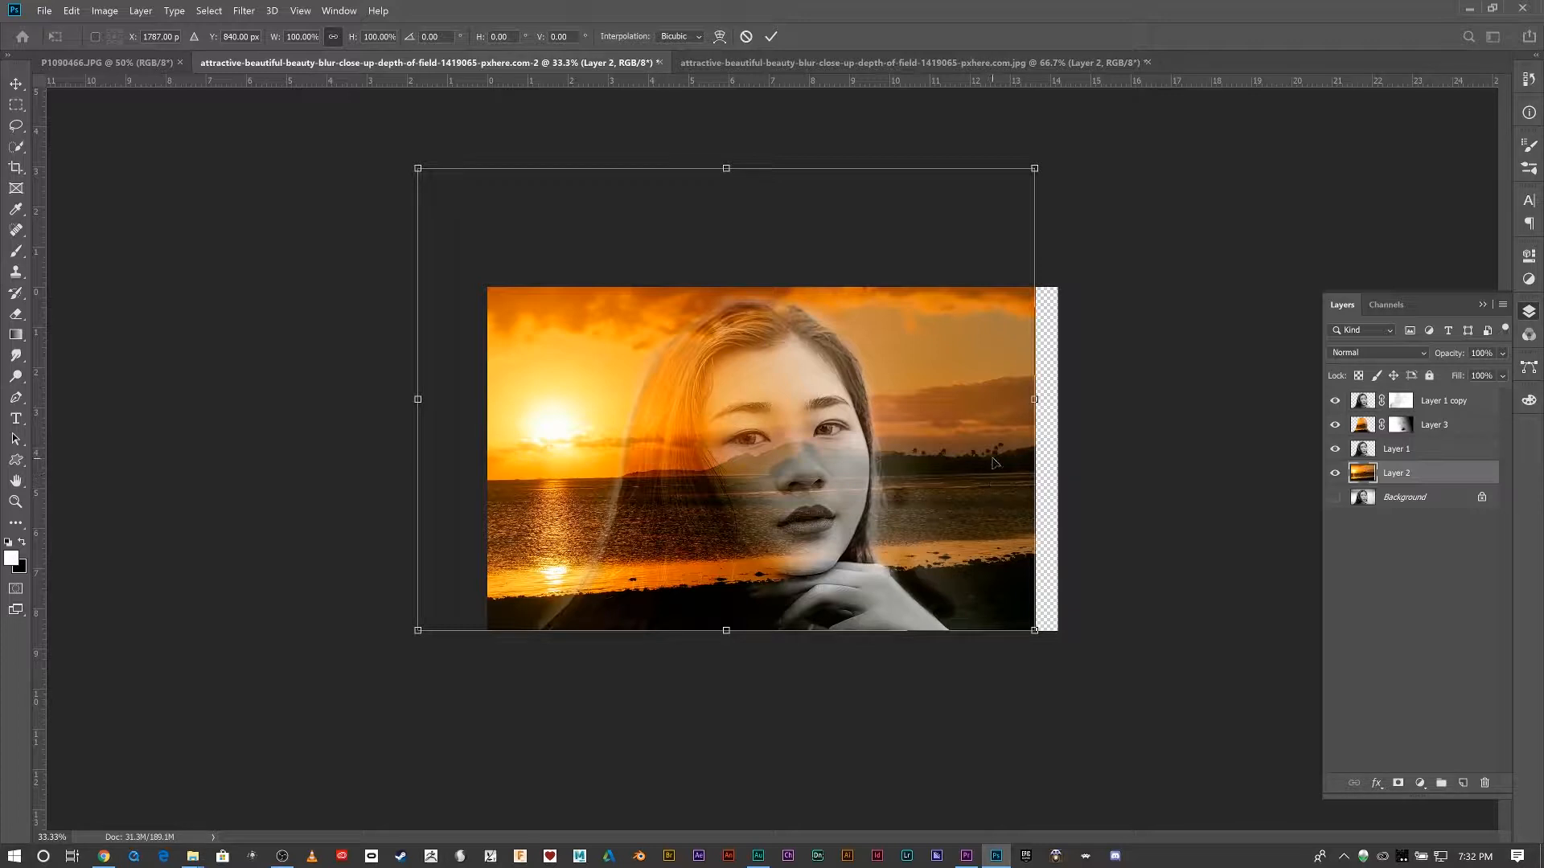
pyautogui.moveTo(994, 464)
pyautogui.mouseDown()
pyautogui.moveTo(1077, 395)
pyautogui.moveTo(1111, 496)
pyautogui.moveTo(1016, 477)
pyautogui.mouseUp()
pyautogui.moveTo(1051, 185); pyautogui.dragTo(1219, 101)
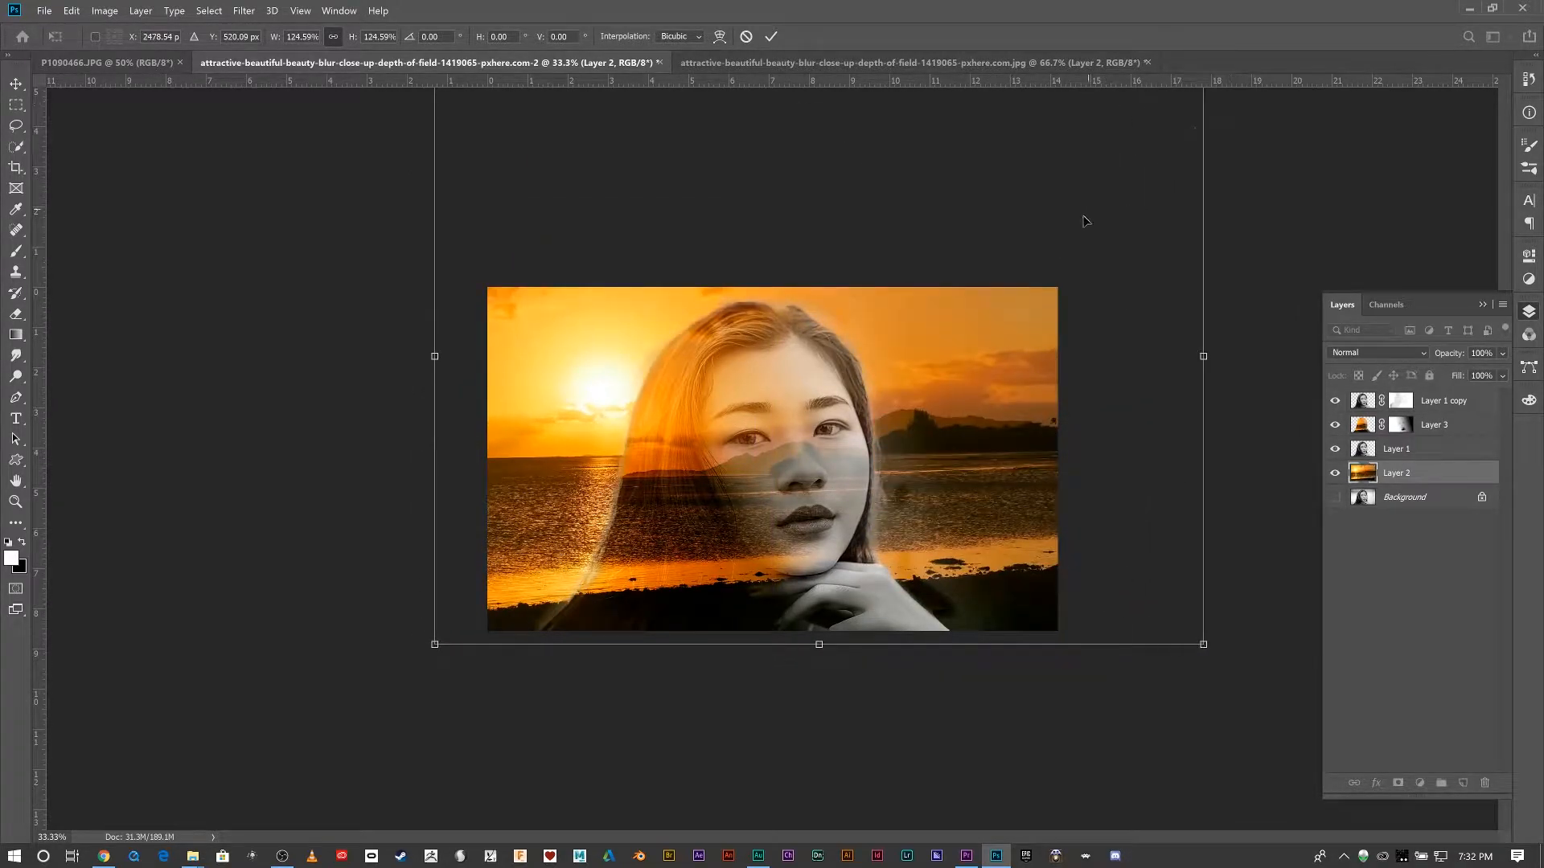
pyautogui.moveTo(1086, 224); pyautogui.dragTo(1046, 229)
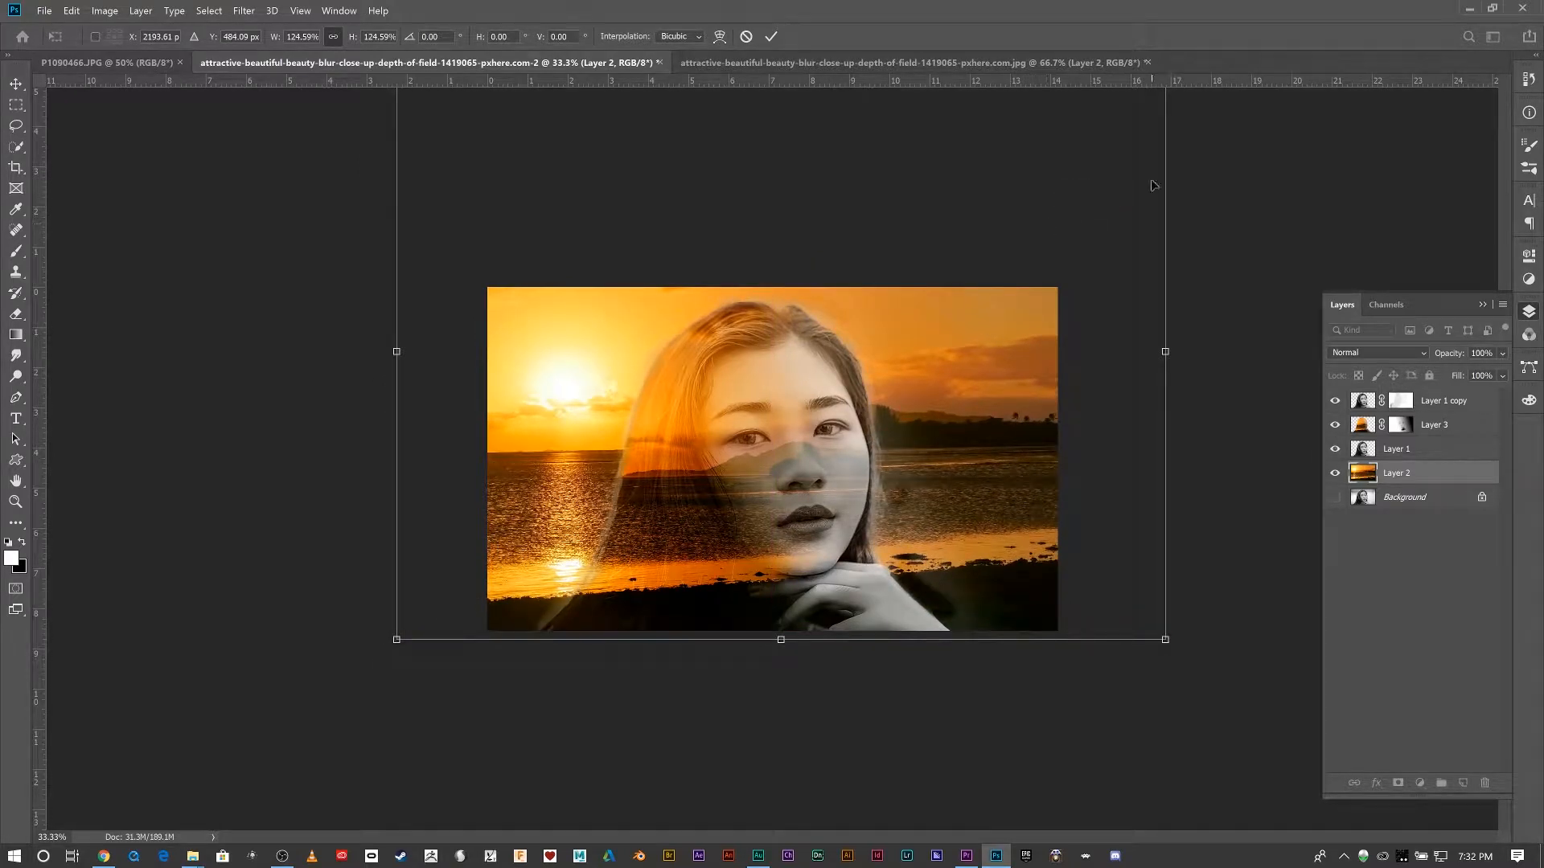
pyautogui.click(772, 35)
# Step: Lower Layer 2's opacity to 61%
pyautogui.press('e')
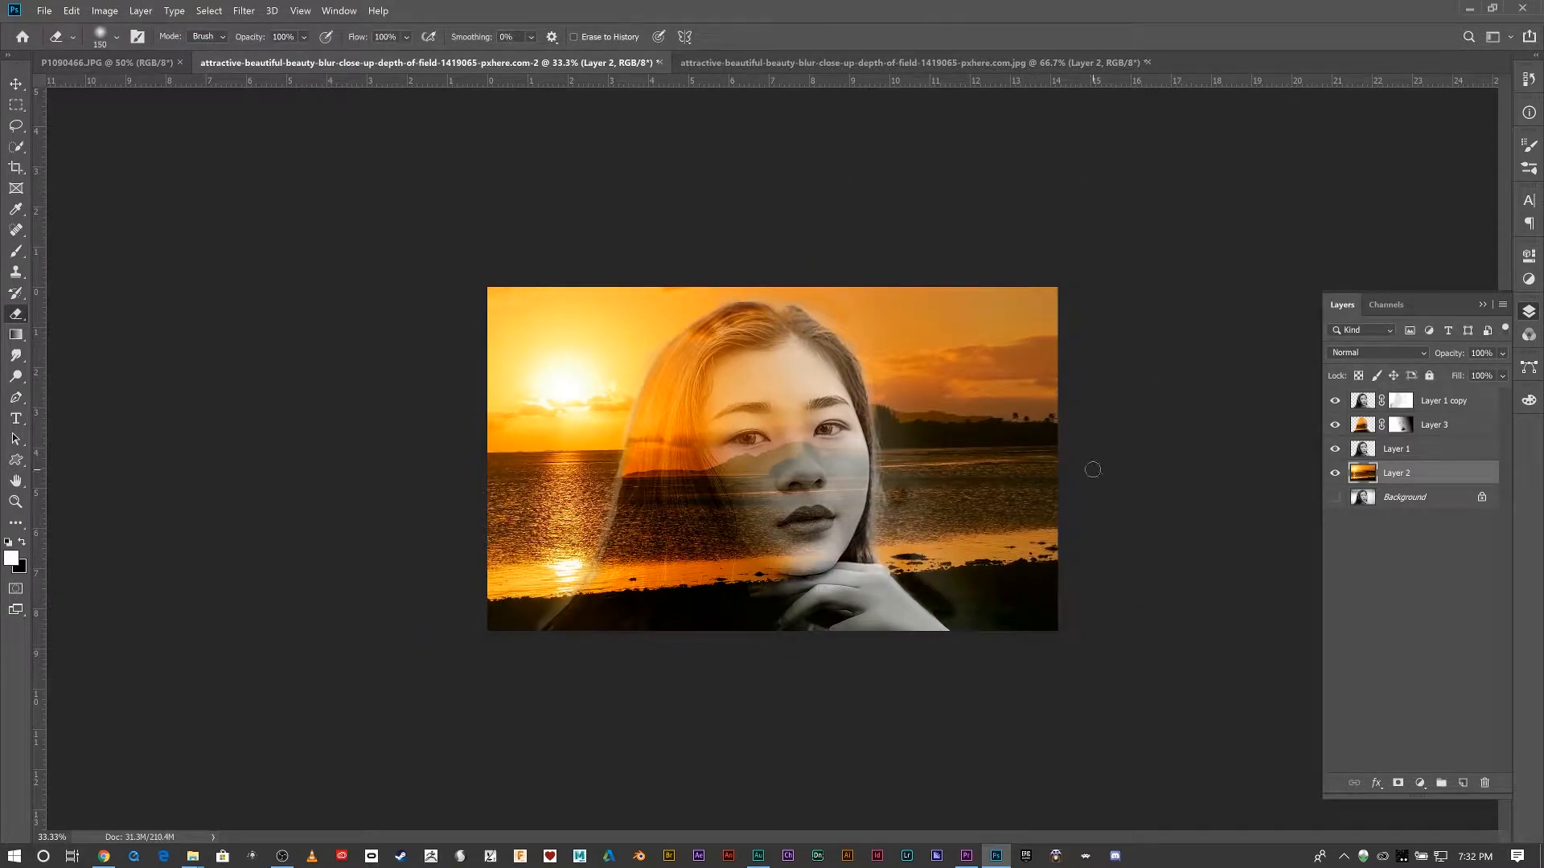
pyautogui.click(1500, 354)
pyautogui.moveTo(1469, 377); pyautogui.dragTo(1473, 378)
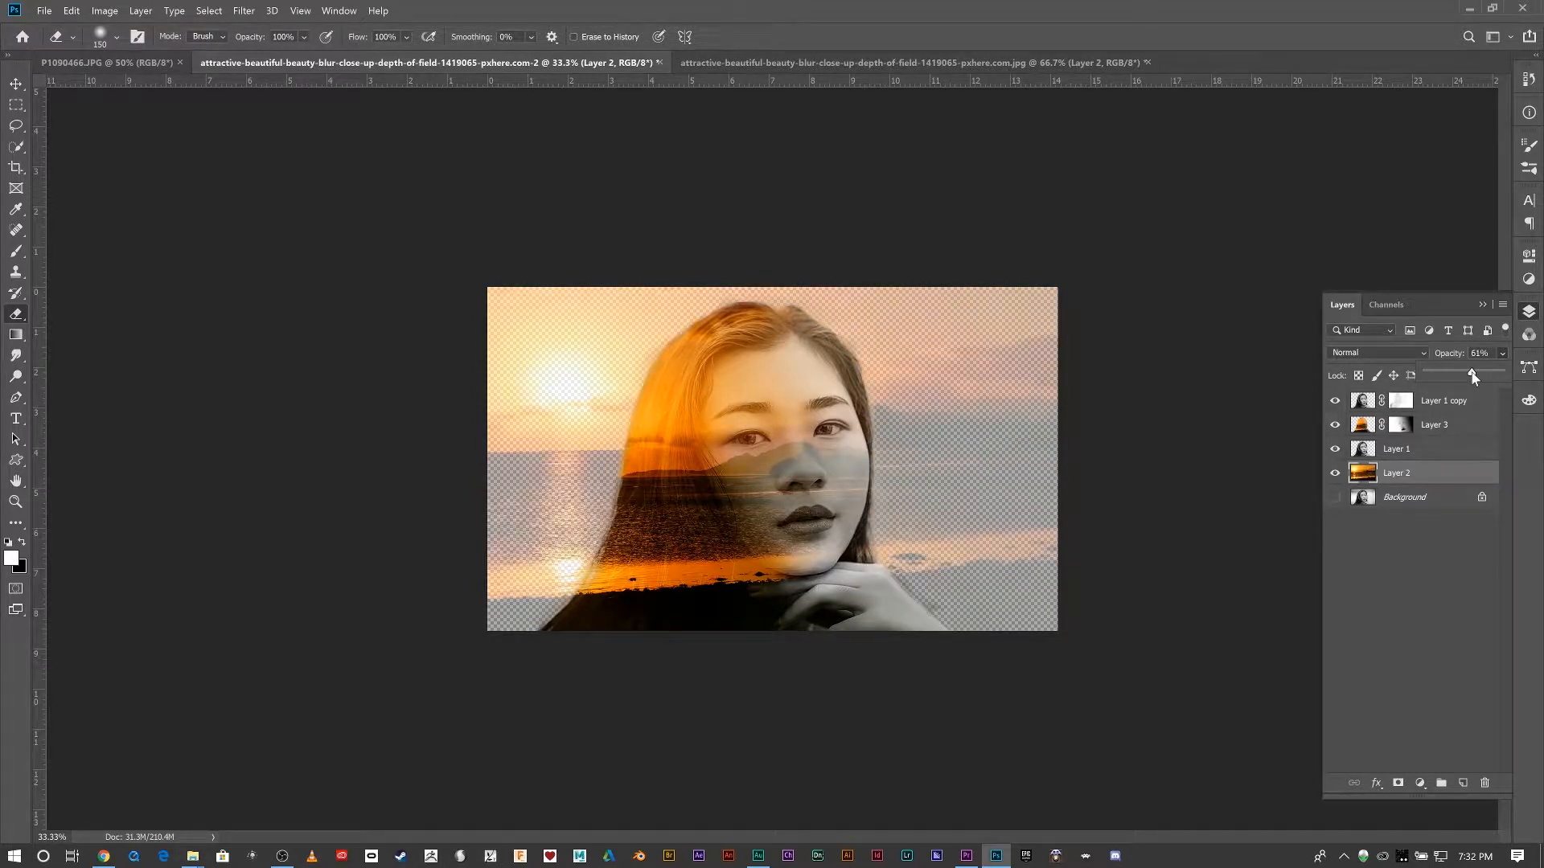
# Step: Add a new layer directly above the Background and fill it with white using the Paint Bucket tool
pyautogui.click(1408, 504)
pyautogui.hotkey('ctrl', 'shift', 'n')
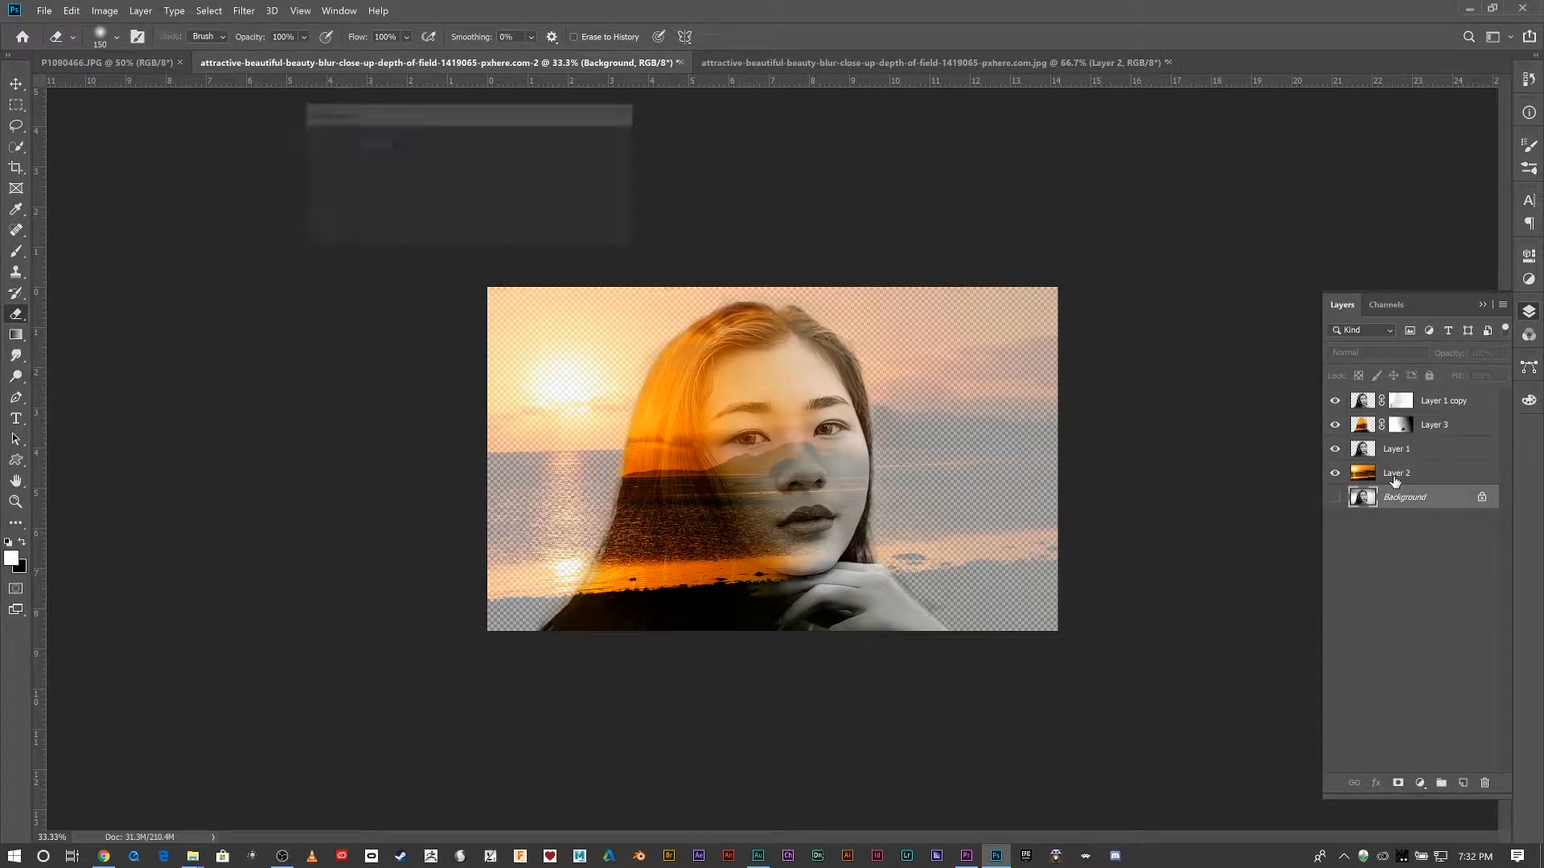
pyautogui.press('Return')
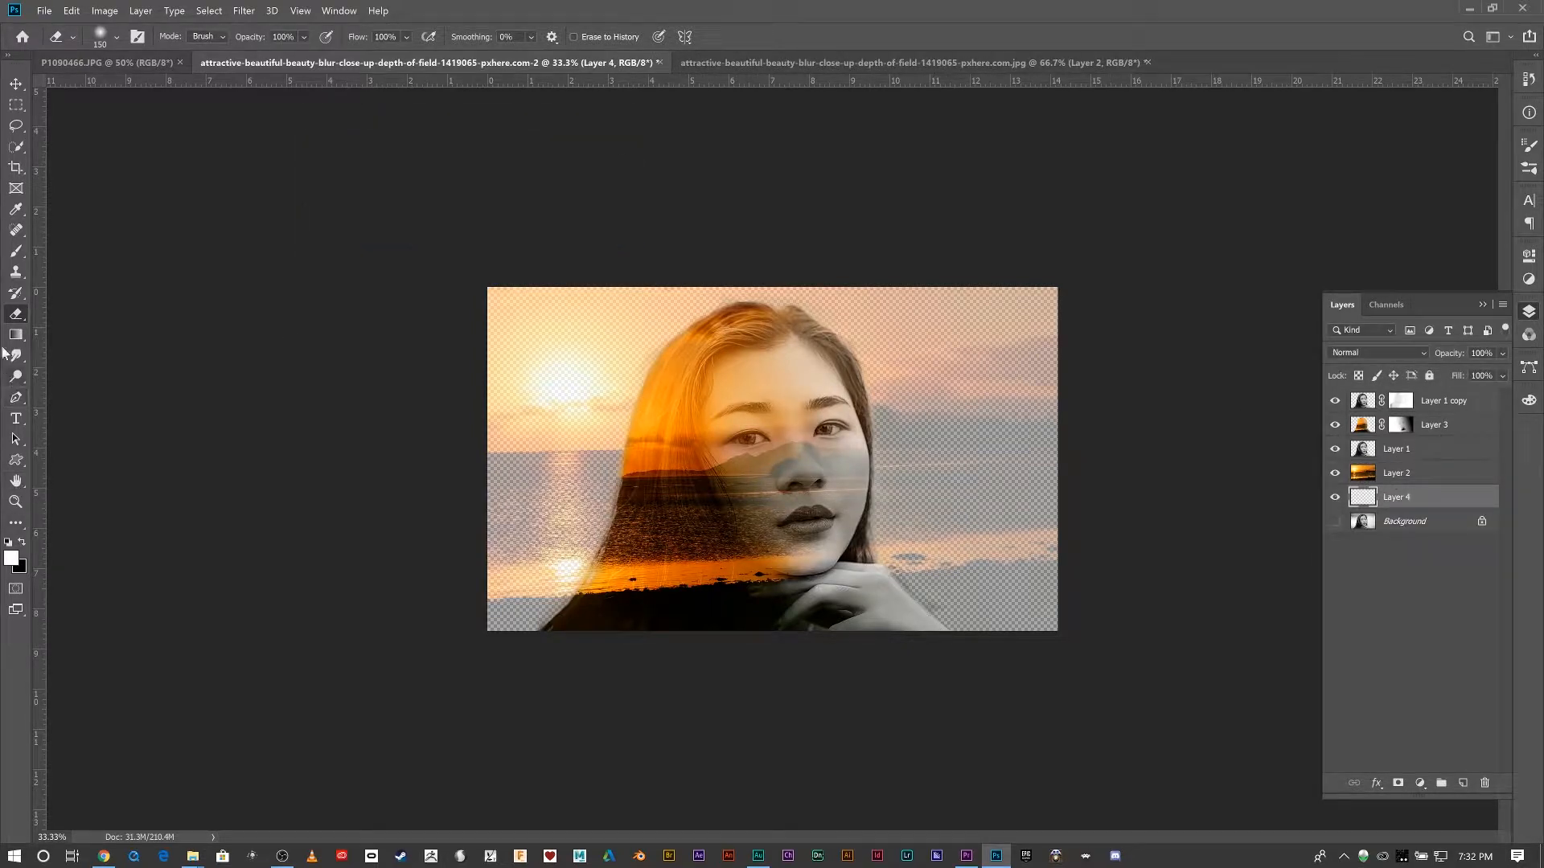
pyautogui.rightClick(29, 336)
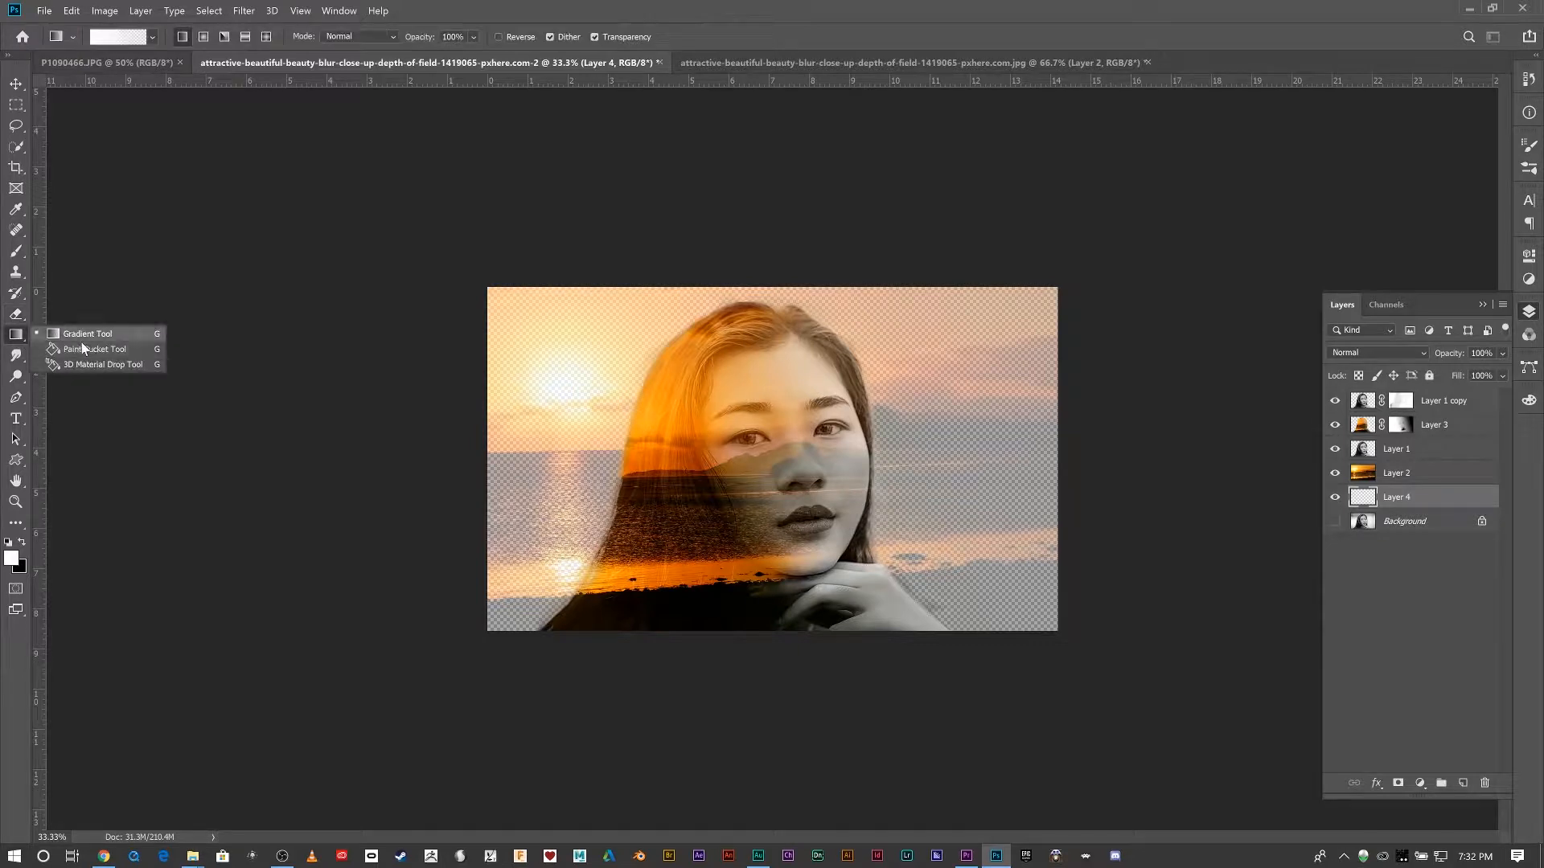
pyautogui.click(77, 351)
pyautogui.click(882, 453)
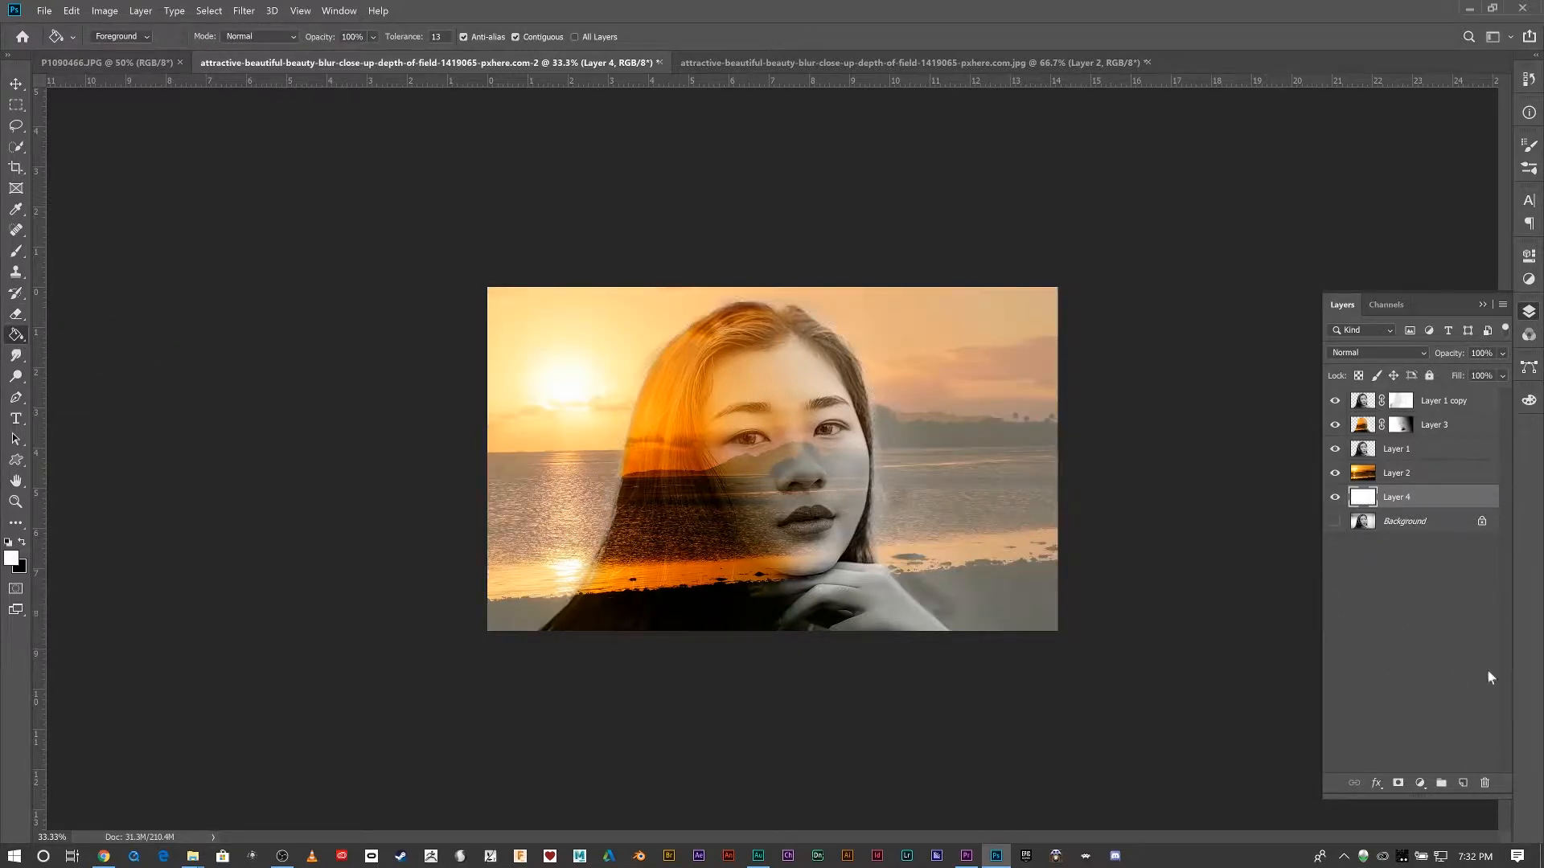
# Step: Hide Layer 2, Layer 1 copy and Layer 3 to leave only the portrait on white, with the Gradient tool active
pyautogui.hotkey('ctrl', '+')
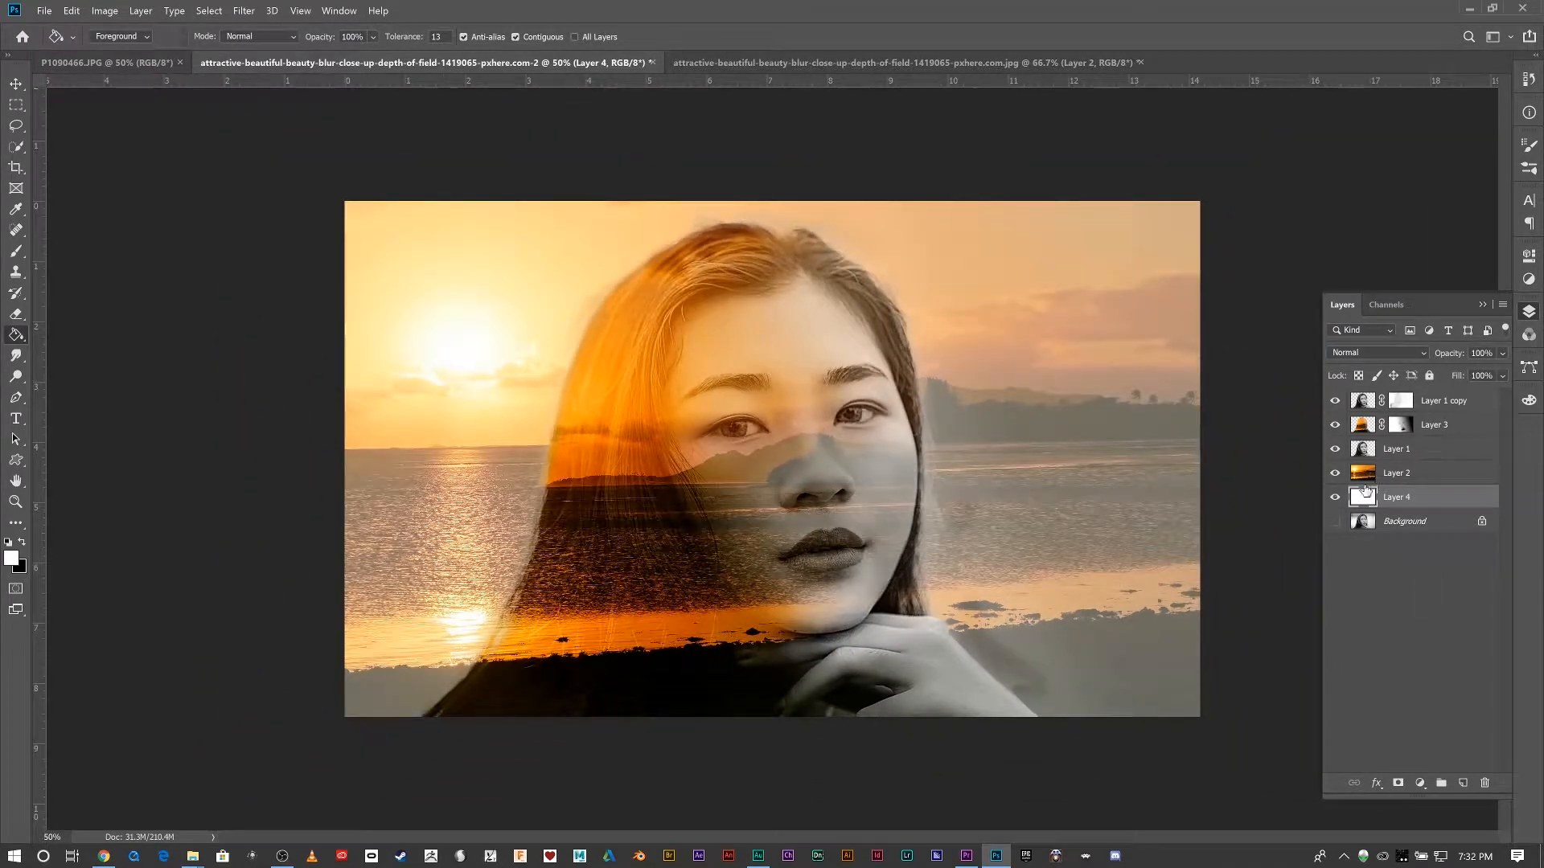
pyautogui.click(1334, 474)
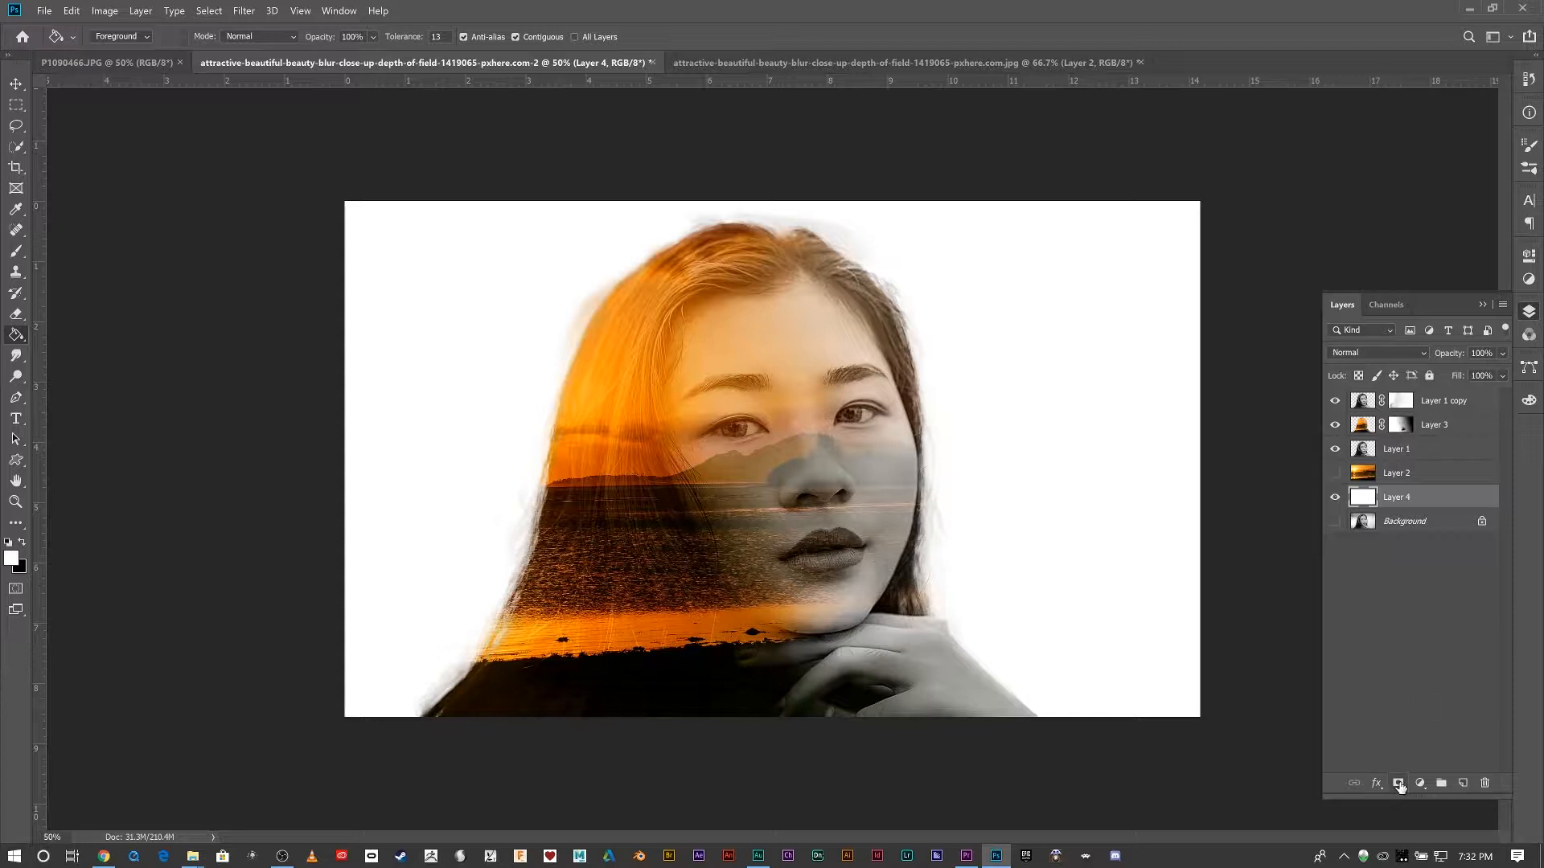
pyautogui.rightClick(16, 335)
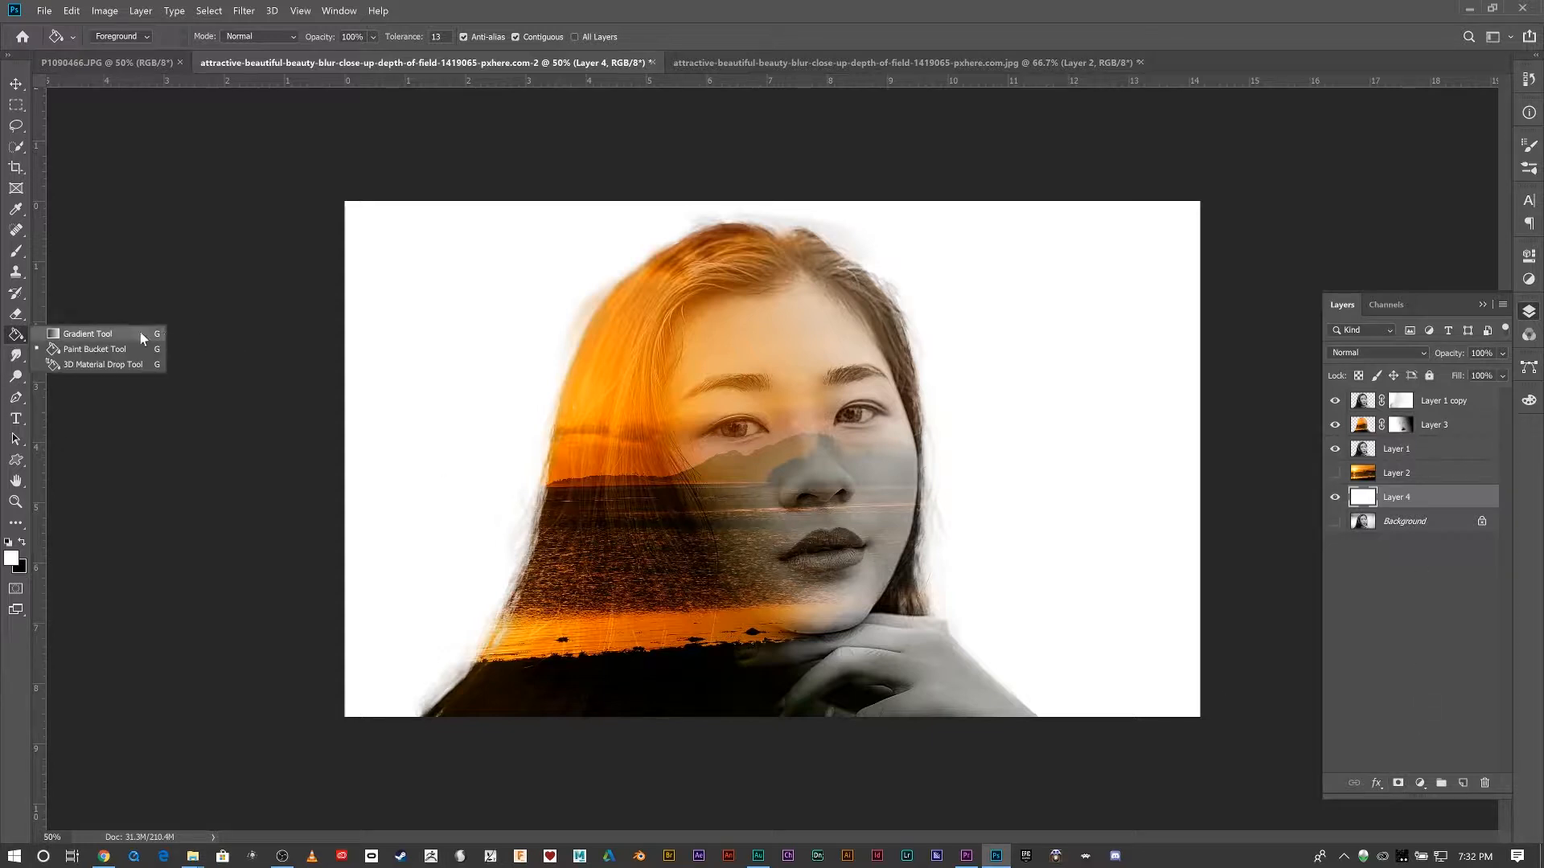
pyautogui.click(88, 334)
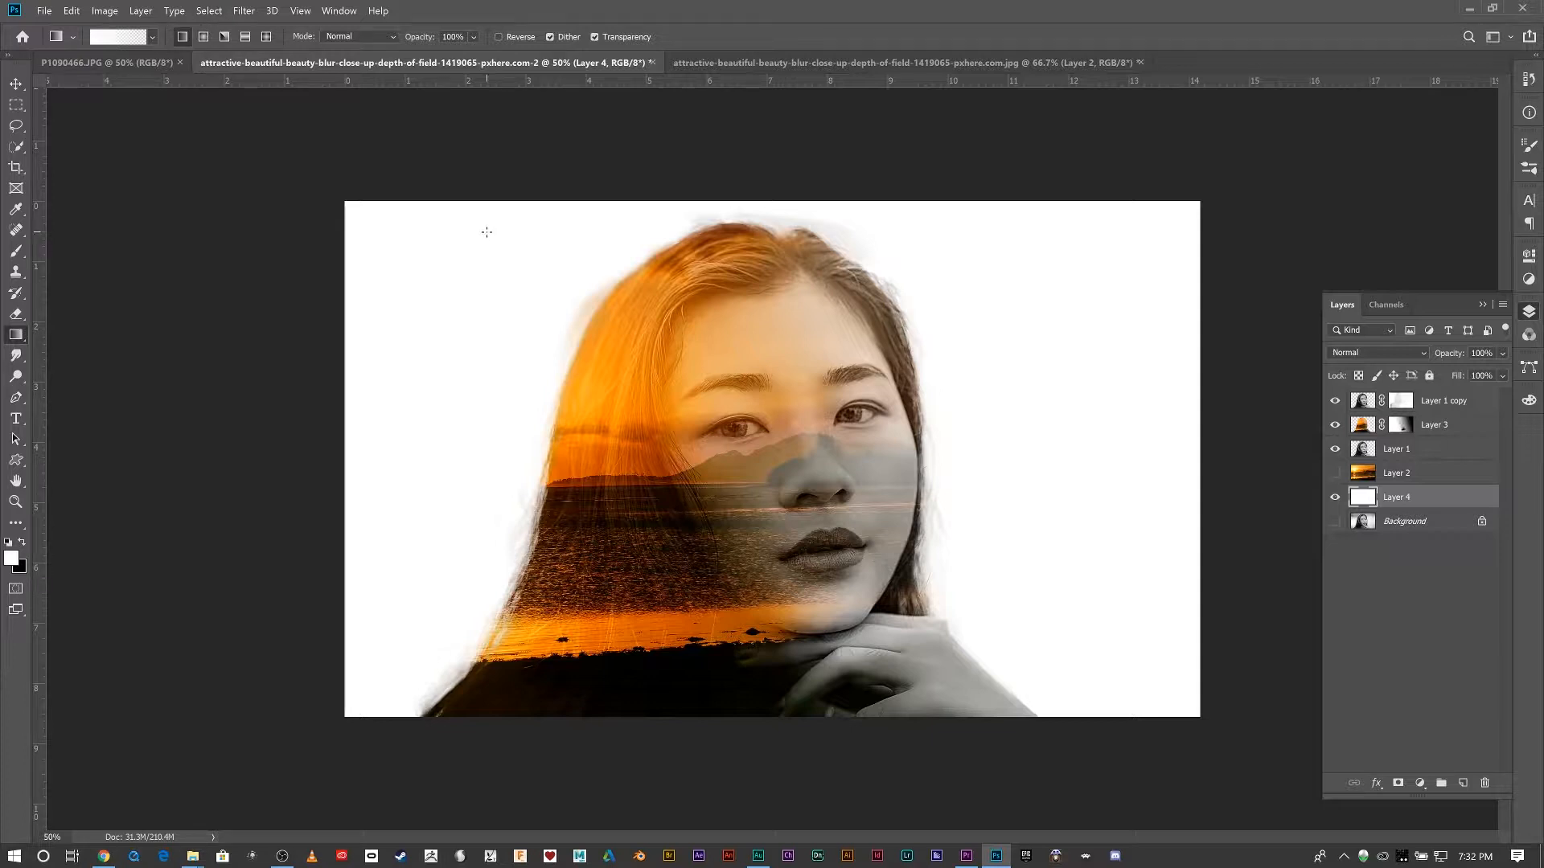
pyautogui.moveTo(1335, 400); pyautogui.dragTo(1335, 425)
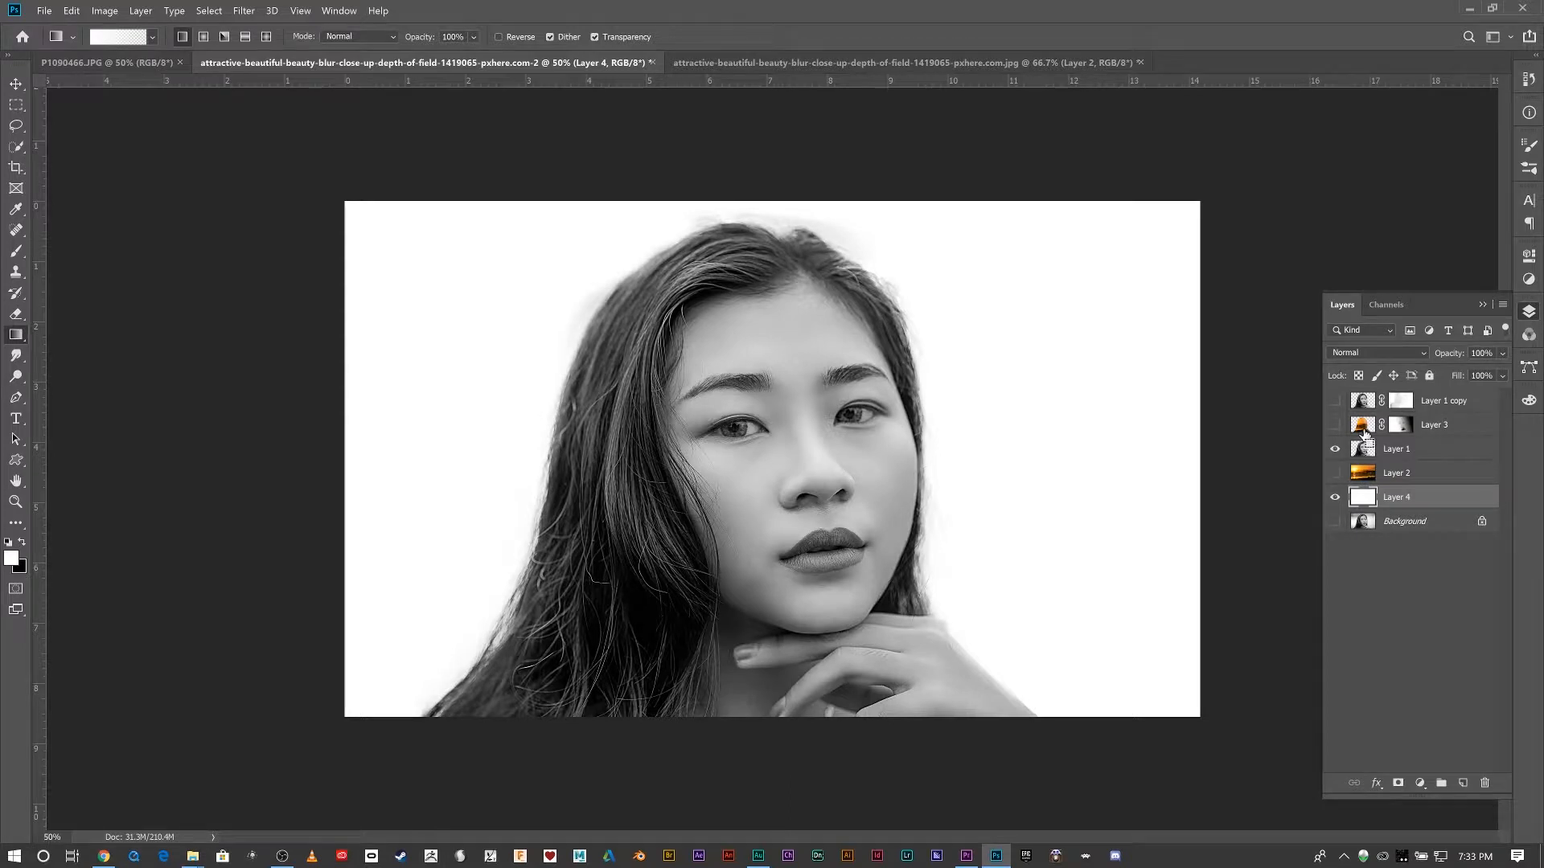
# Step: Delete Layer 1 copy, Layer 3, Layer 2 and a newly added empty layer, keeping Layer 1, Layer 4 and the Background
pyautogui.hotkey('ctrl', 'shift', 'n')
pyautogui.press('Return')
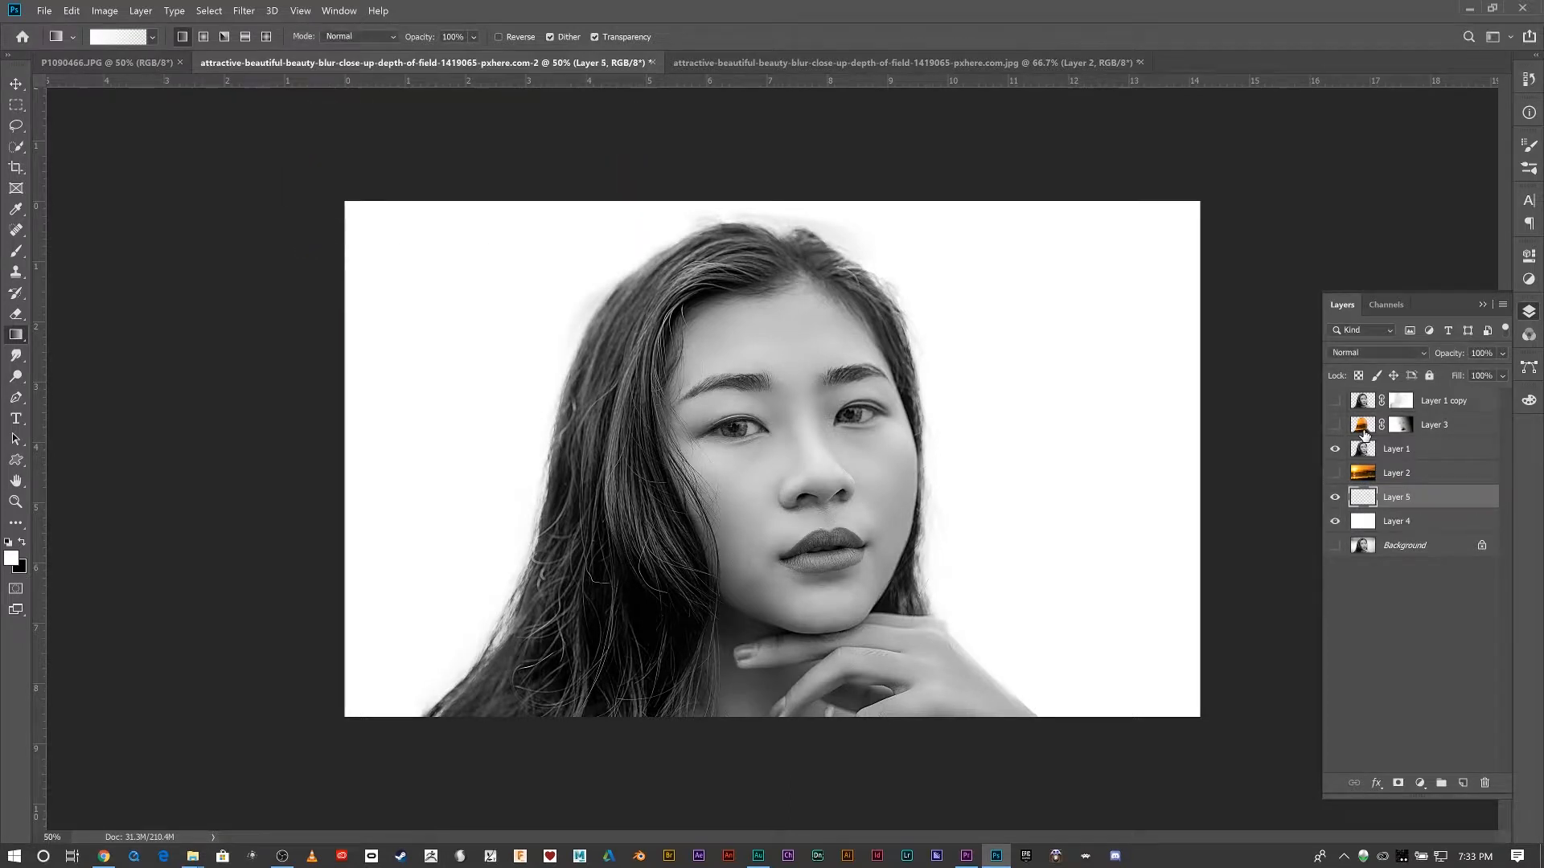
pyautogui.click(1472, 410)
pyautogui.keyDown('shift'); pyautogui.click(1463, 427); pyautogui.keyUp('shift')
pyautogui.moveTo(1457, 434); pyautogui.dragTo(1484, 784)
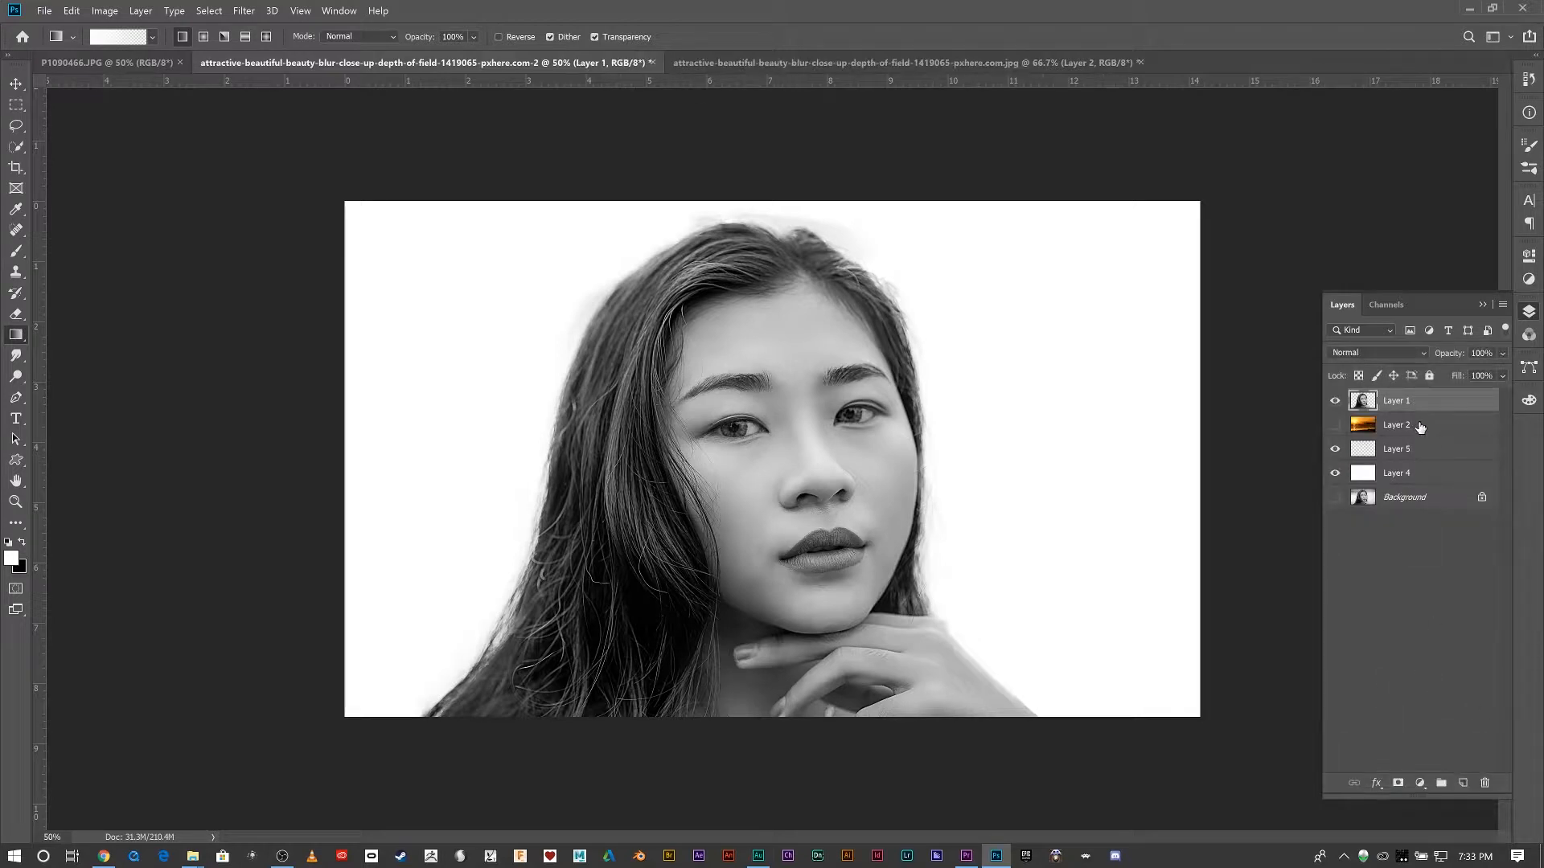
pyautogui.click(1420, 427)
pyautogui.keyDown('shift'); pyautogui.click(1439, 452); pyautogui.keyUp('shift')
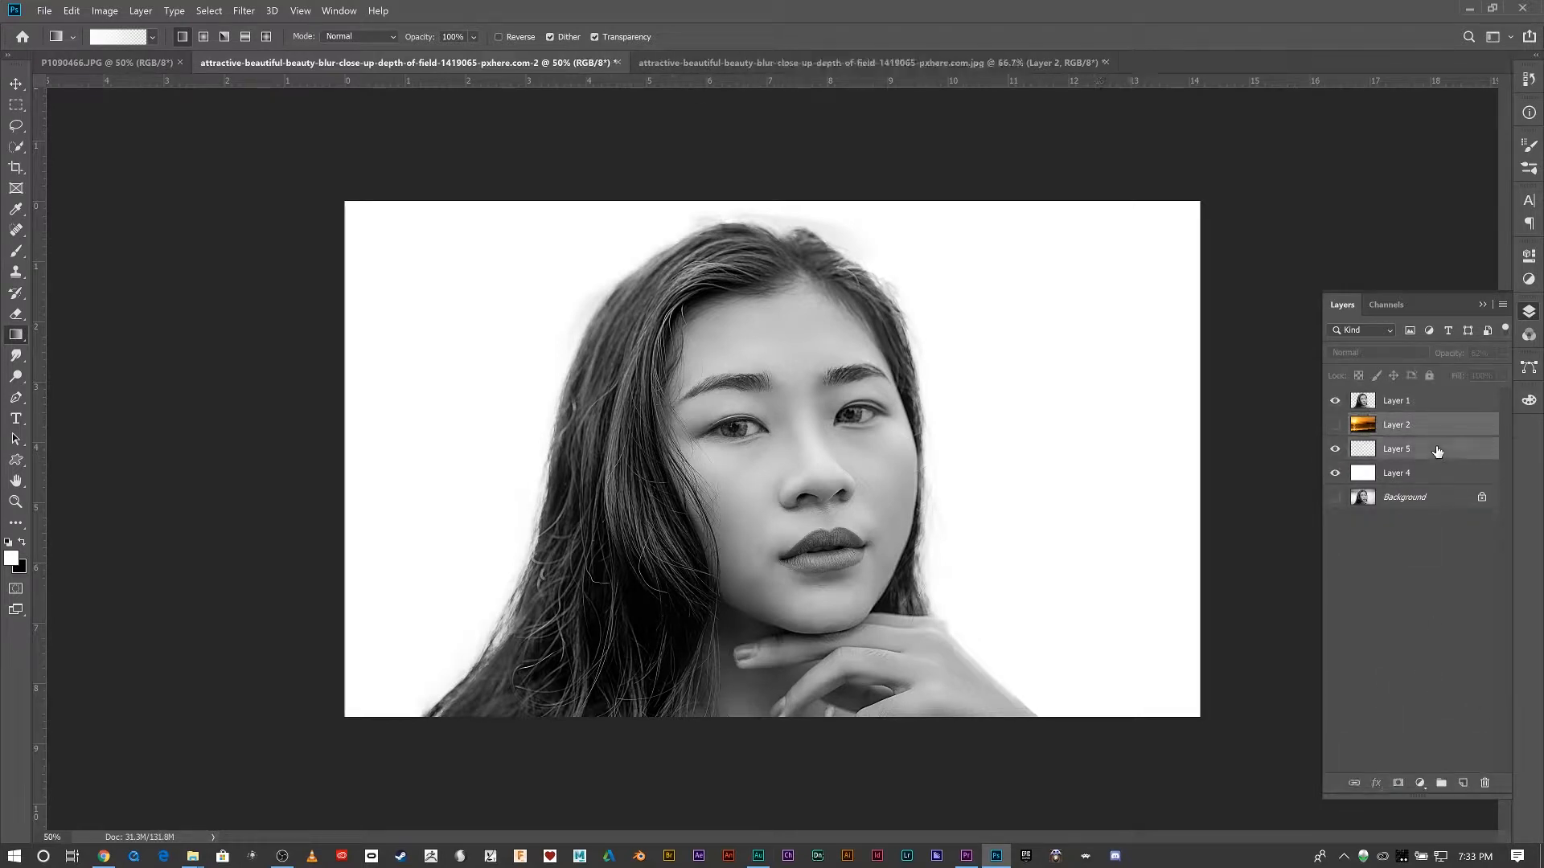
pyautogui.moveTo(1439, 452); pyautogui.dragTo(1485, 783)
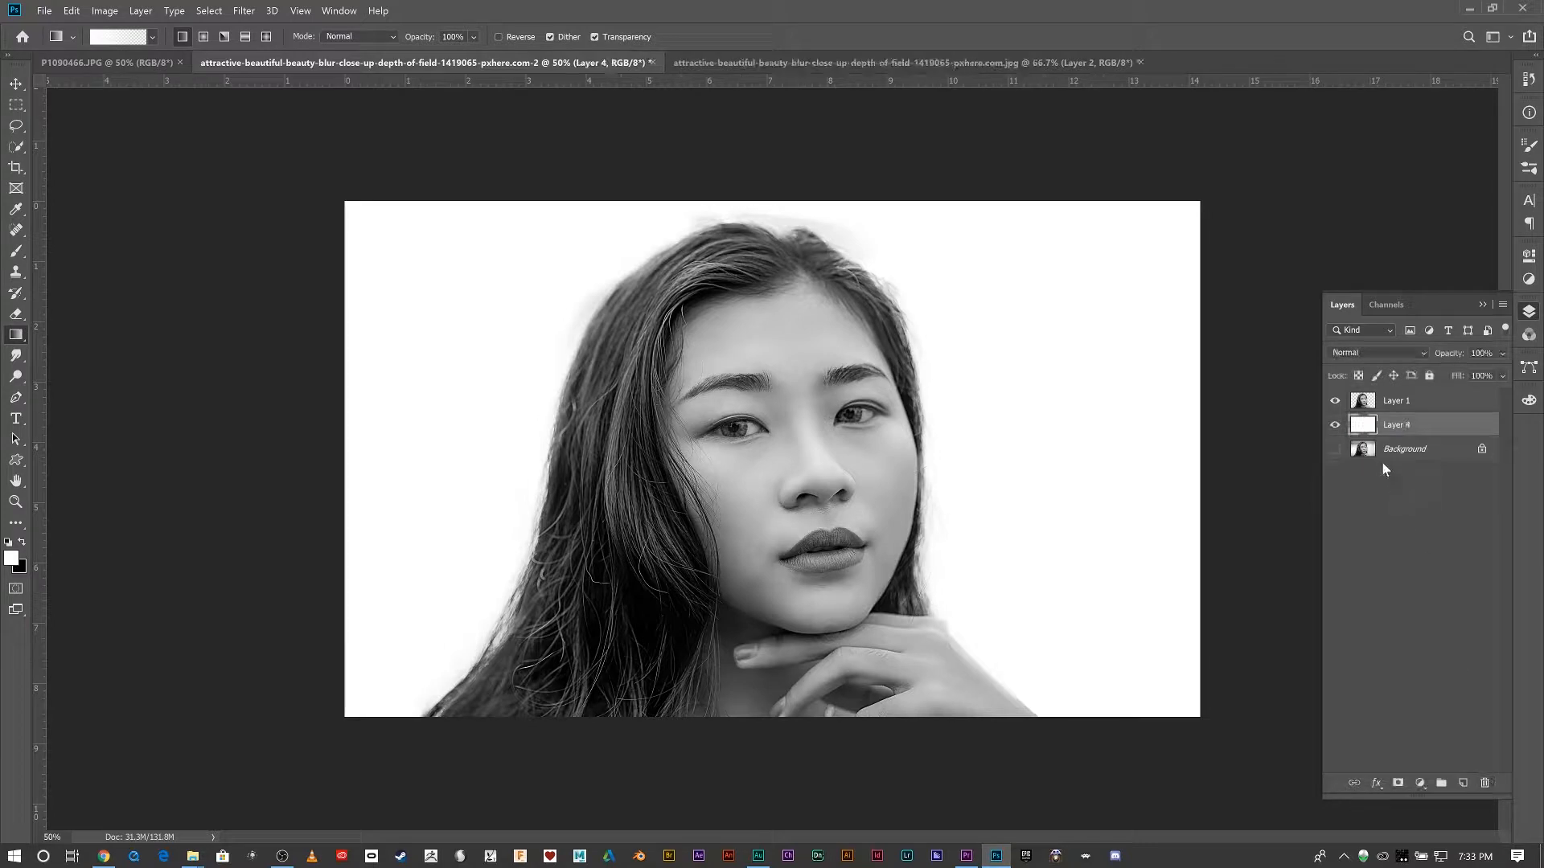
# Step: Add a new layer above Layer 1 and fill it with a linear rainbow spectrum gradient running diagonally across the canvas
pyautogui.click(1387, 409)
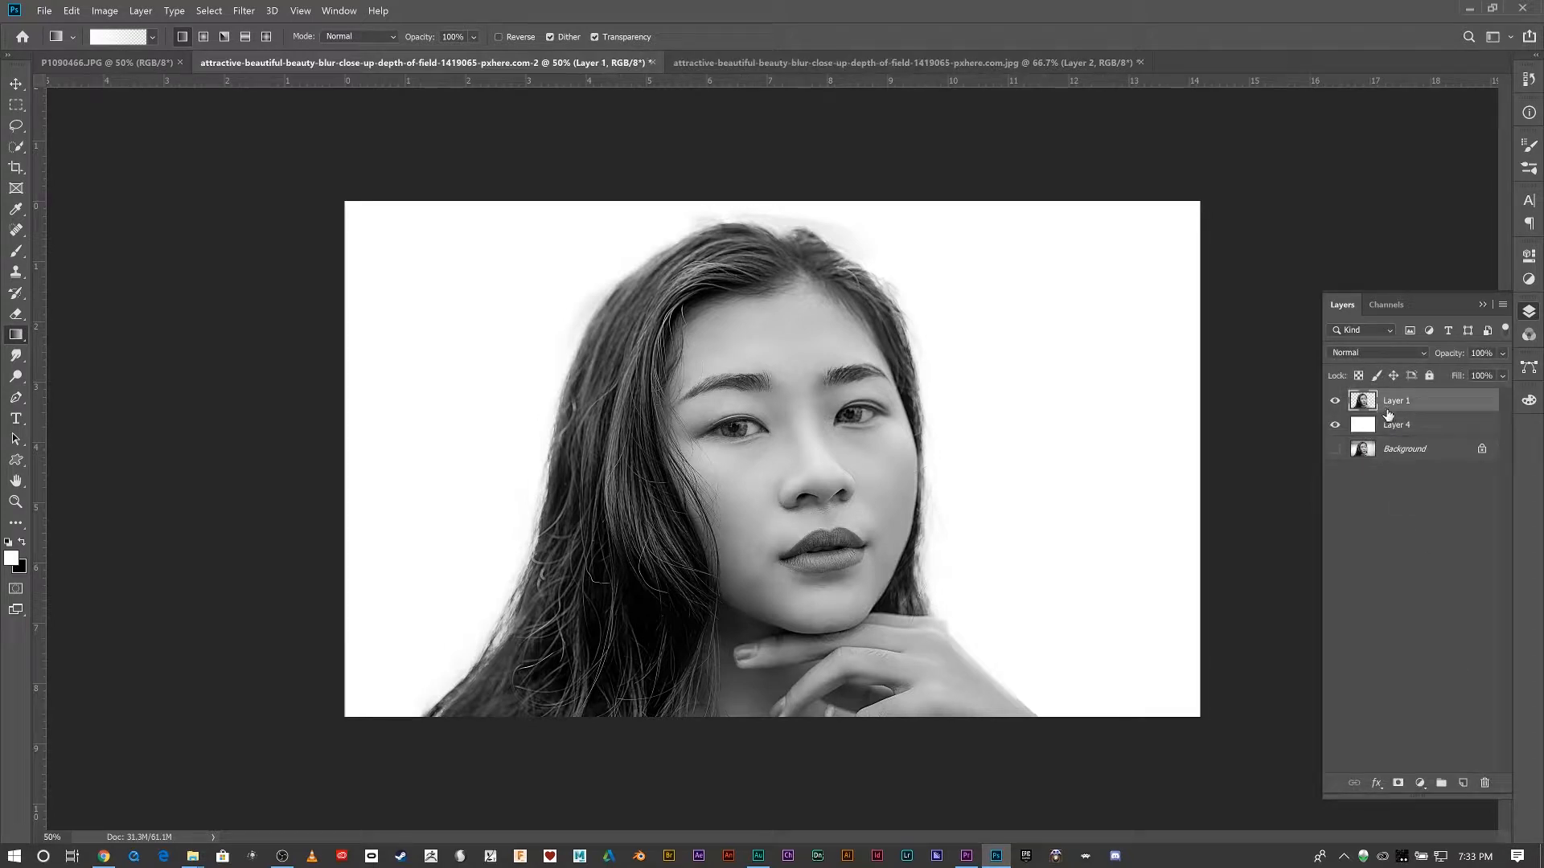
pyautogui.hotkey('ctrl', 'shift', 'n')
pyautogui.press('Return')
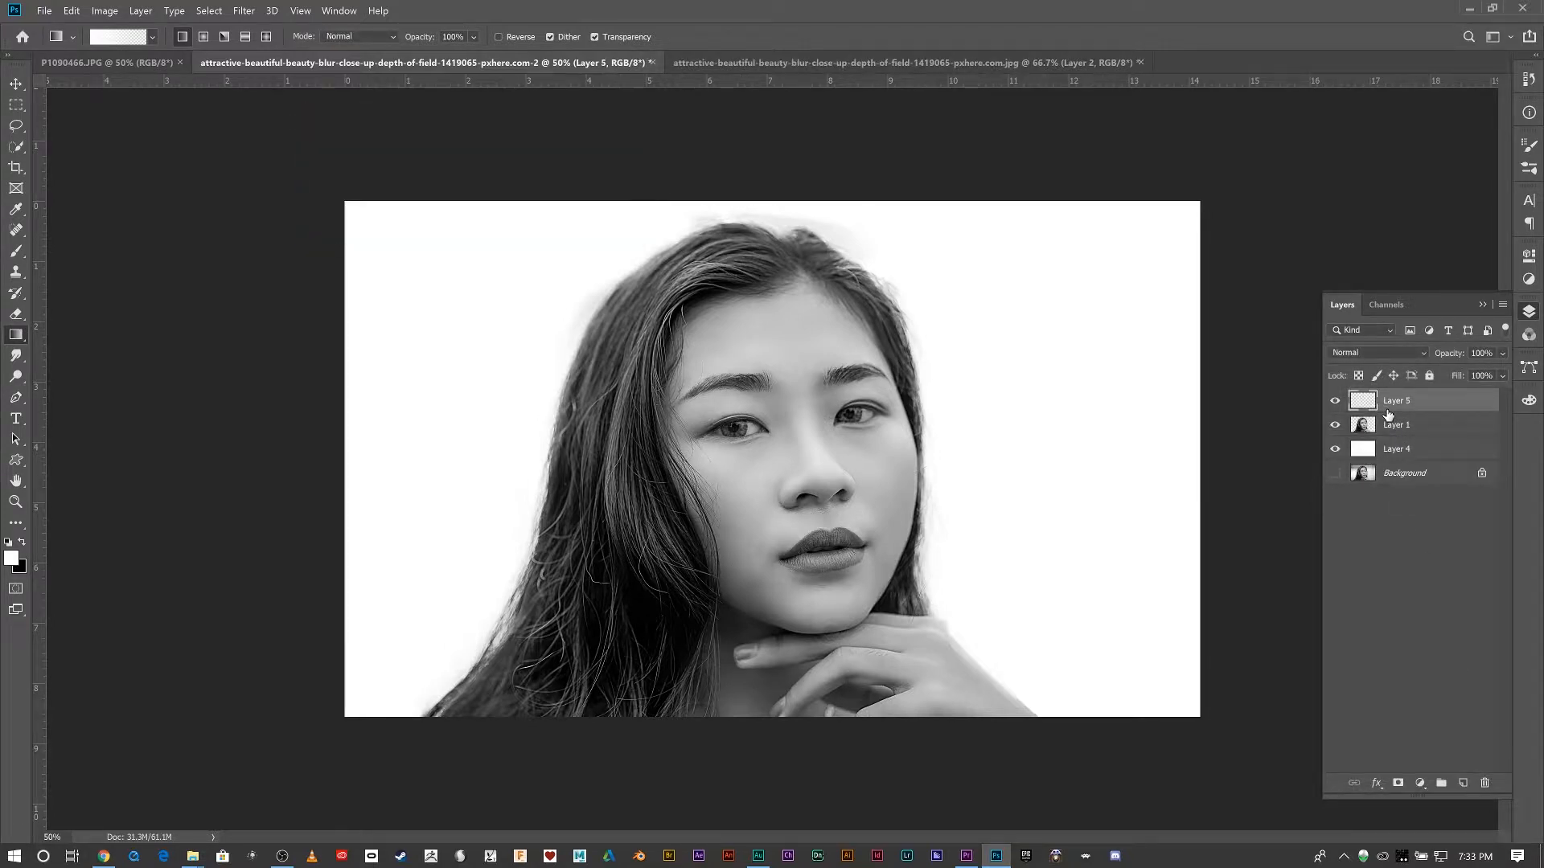
pyautogui.click(152, 37)
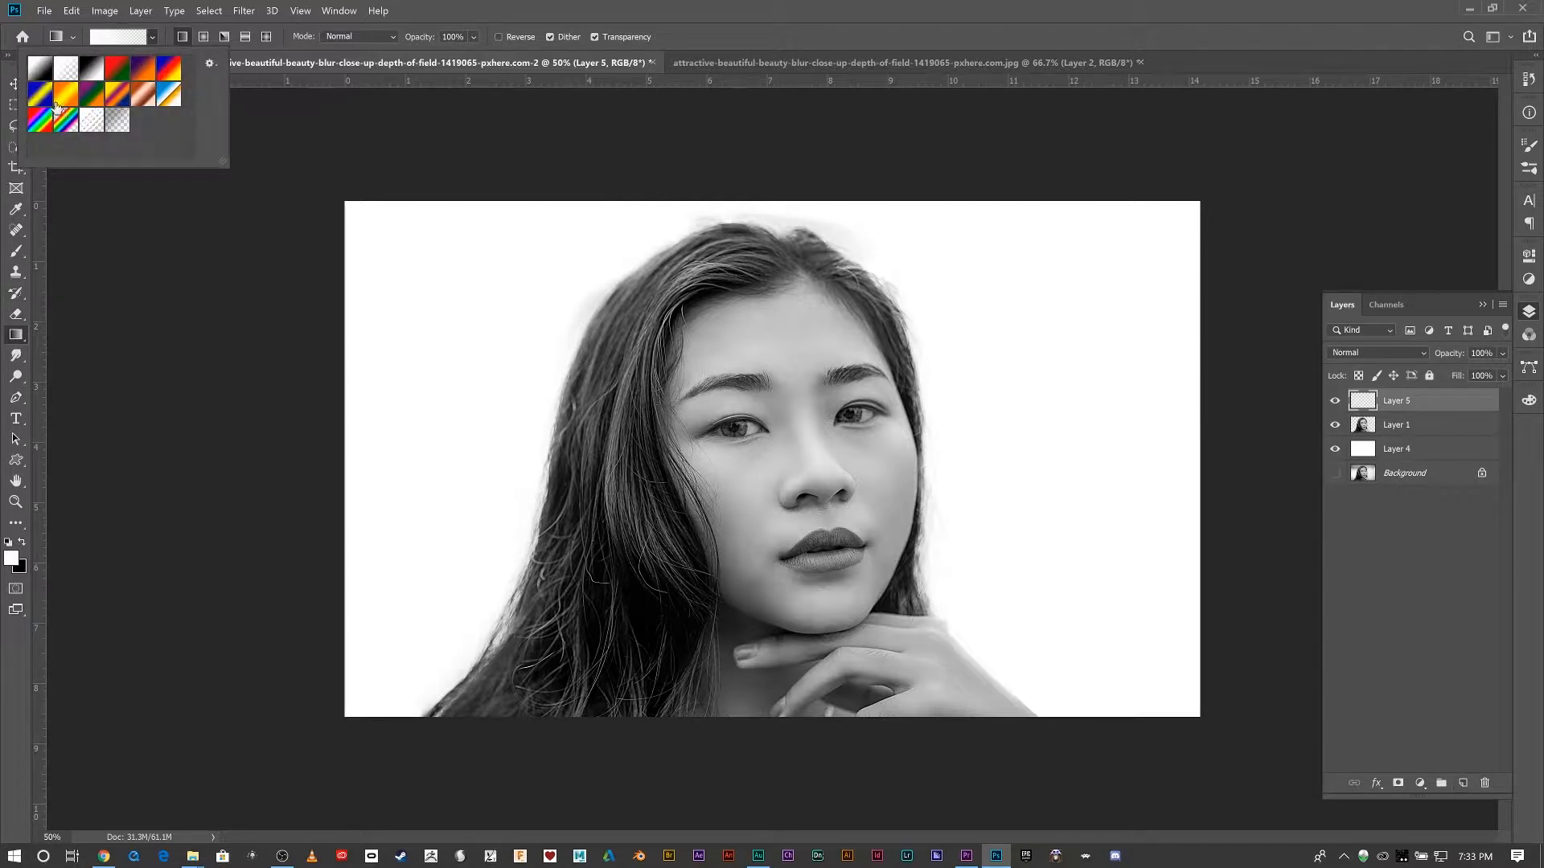
pyautogui.click(40, 122)
pyautogui.click(592, 16)
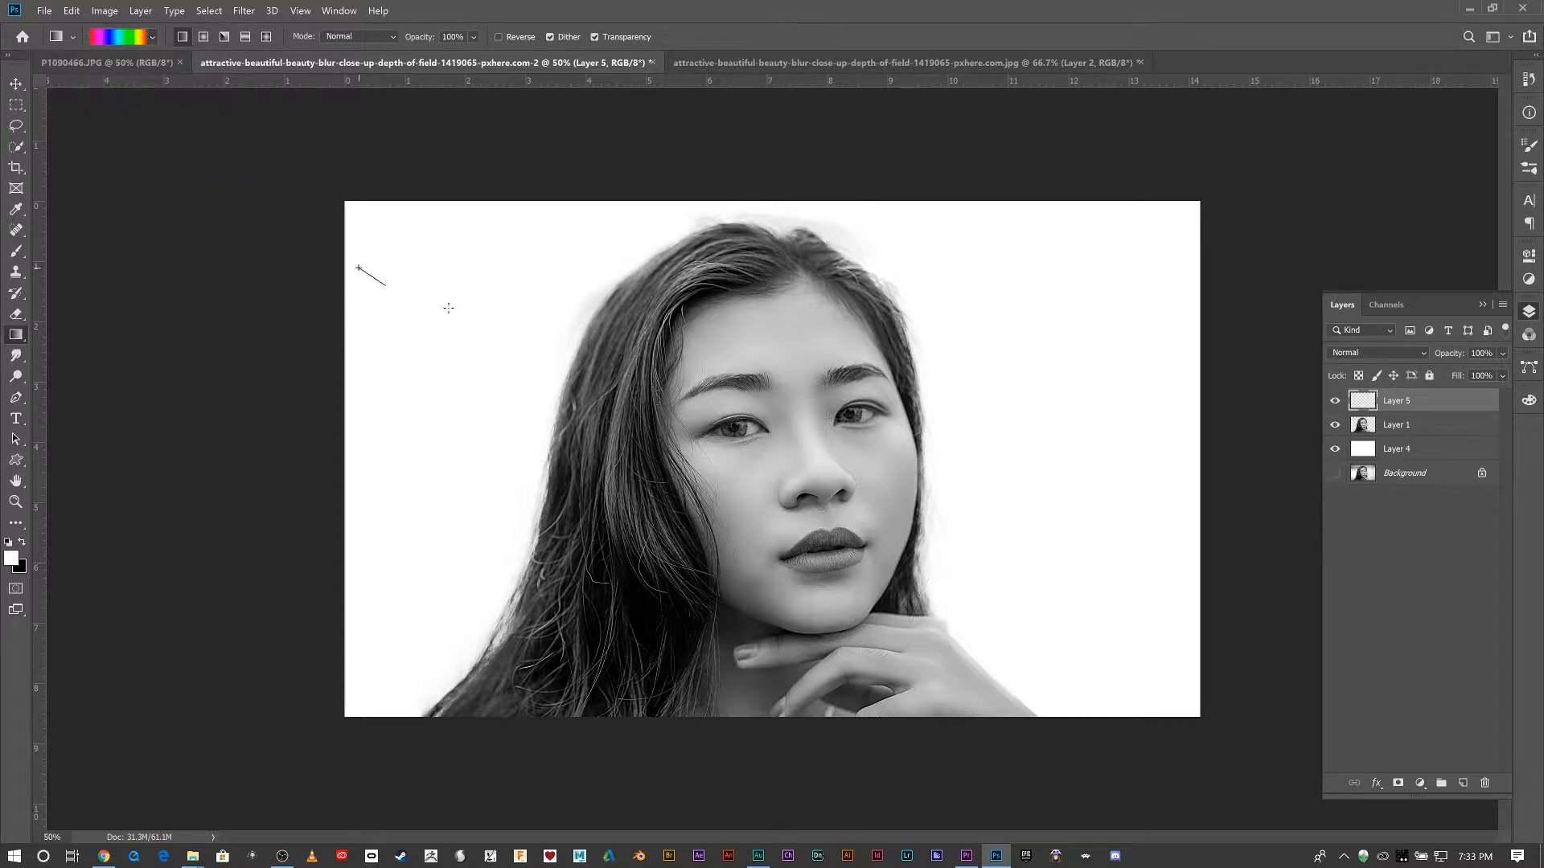
pyautogui.moveTo(449, 307); pyautogui.dragTo(1170, 581)
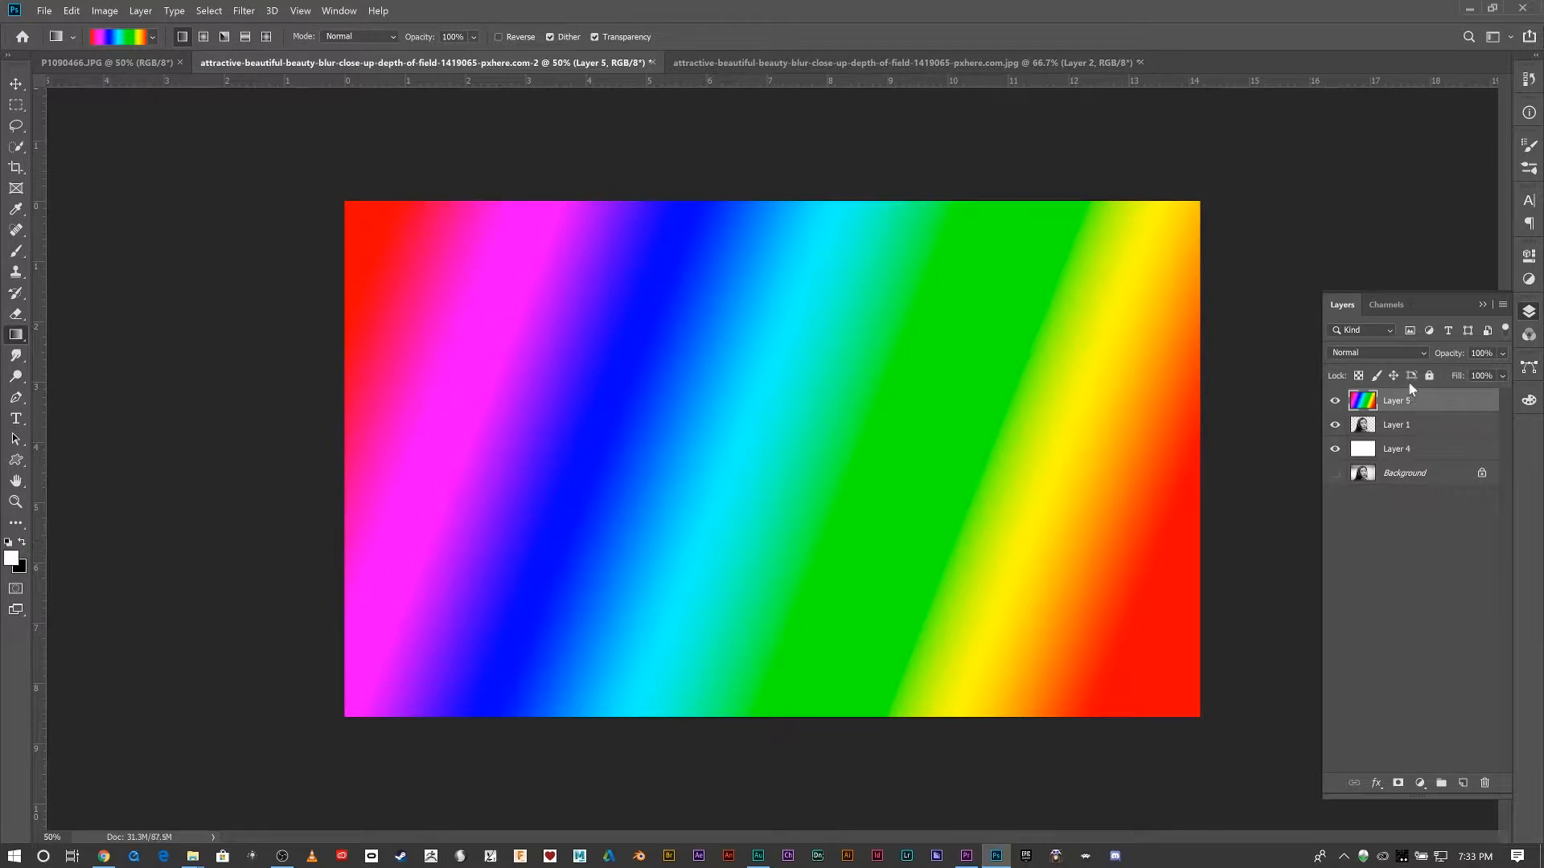
# Step: Tint the portrait with Layer 5 using the Color blend mode at 30% opacity and a spectrum gradient redrawn from hair to hand
pyautogui.click(1414, 353)
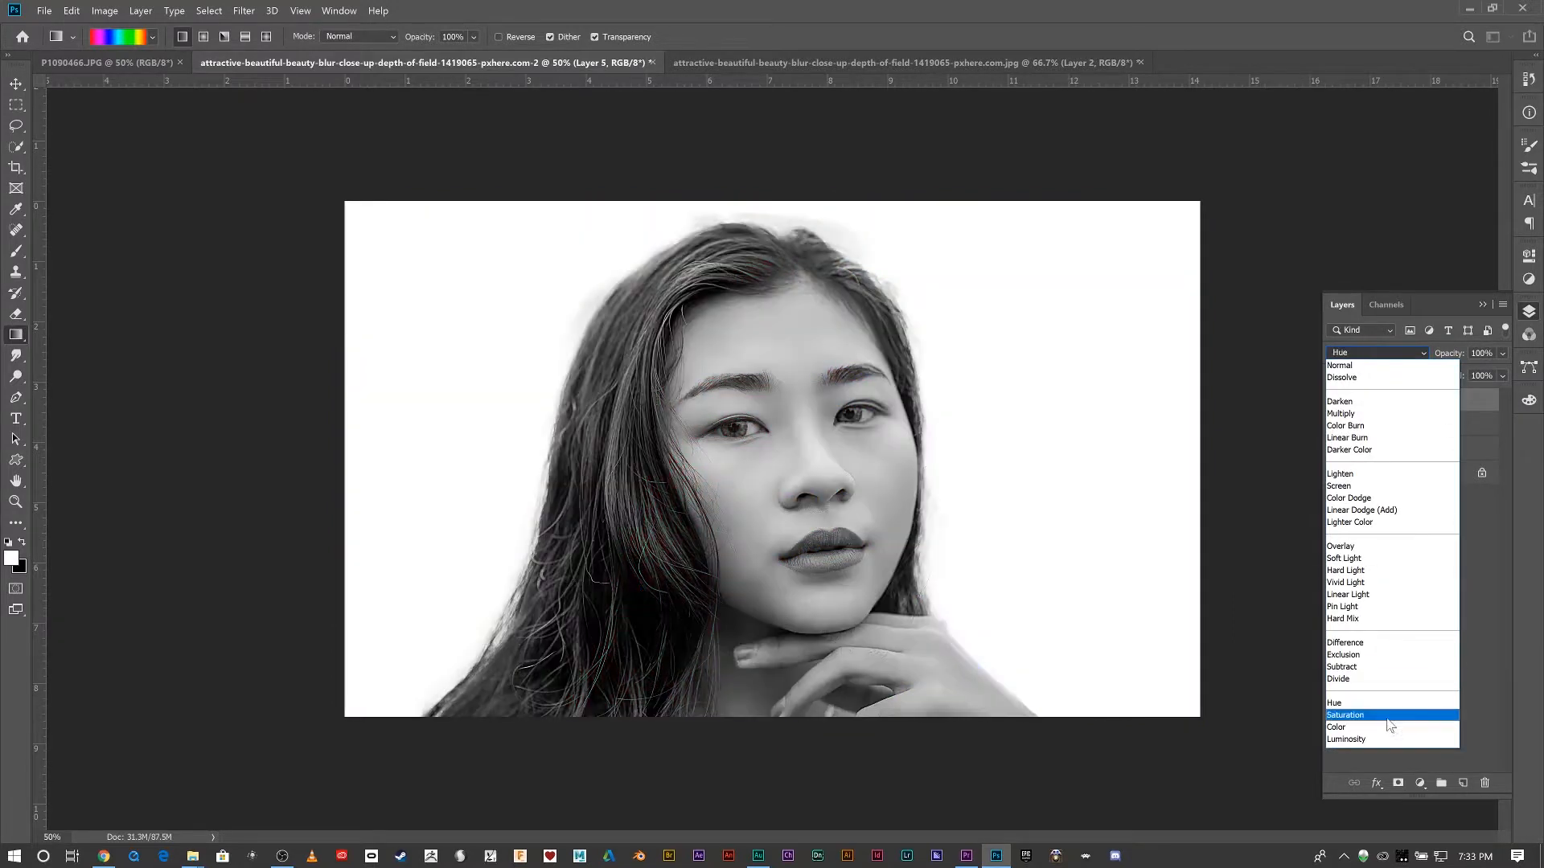
pyautogui.click(1387, 729)
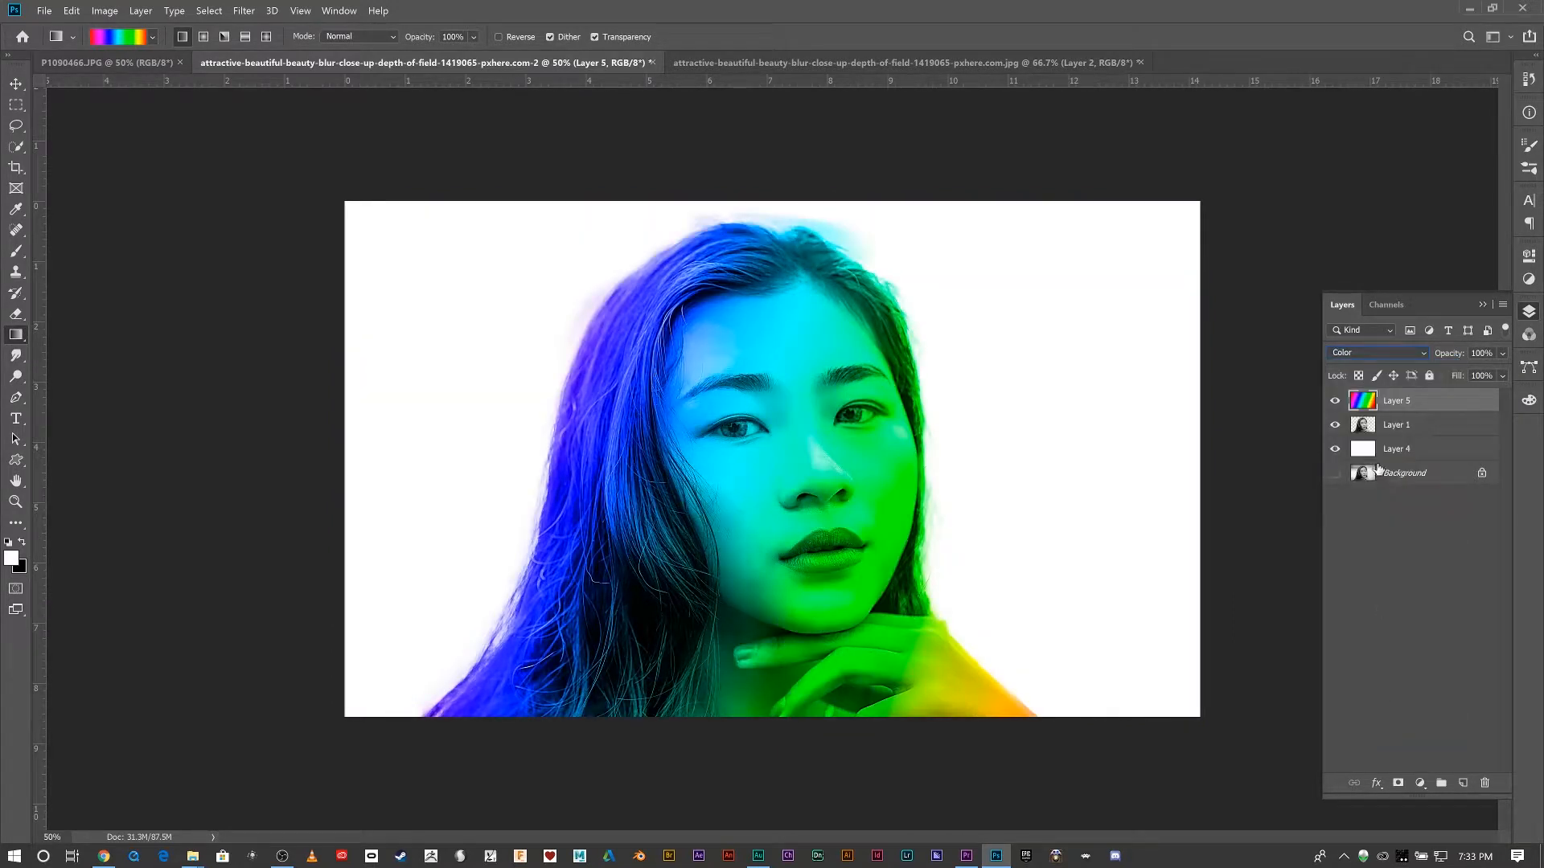
pyautogui.moveTo(549, 425); pyautogui.dragTo(960, 651)
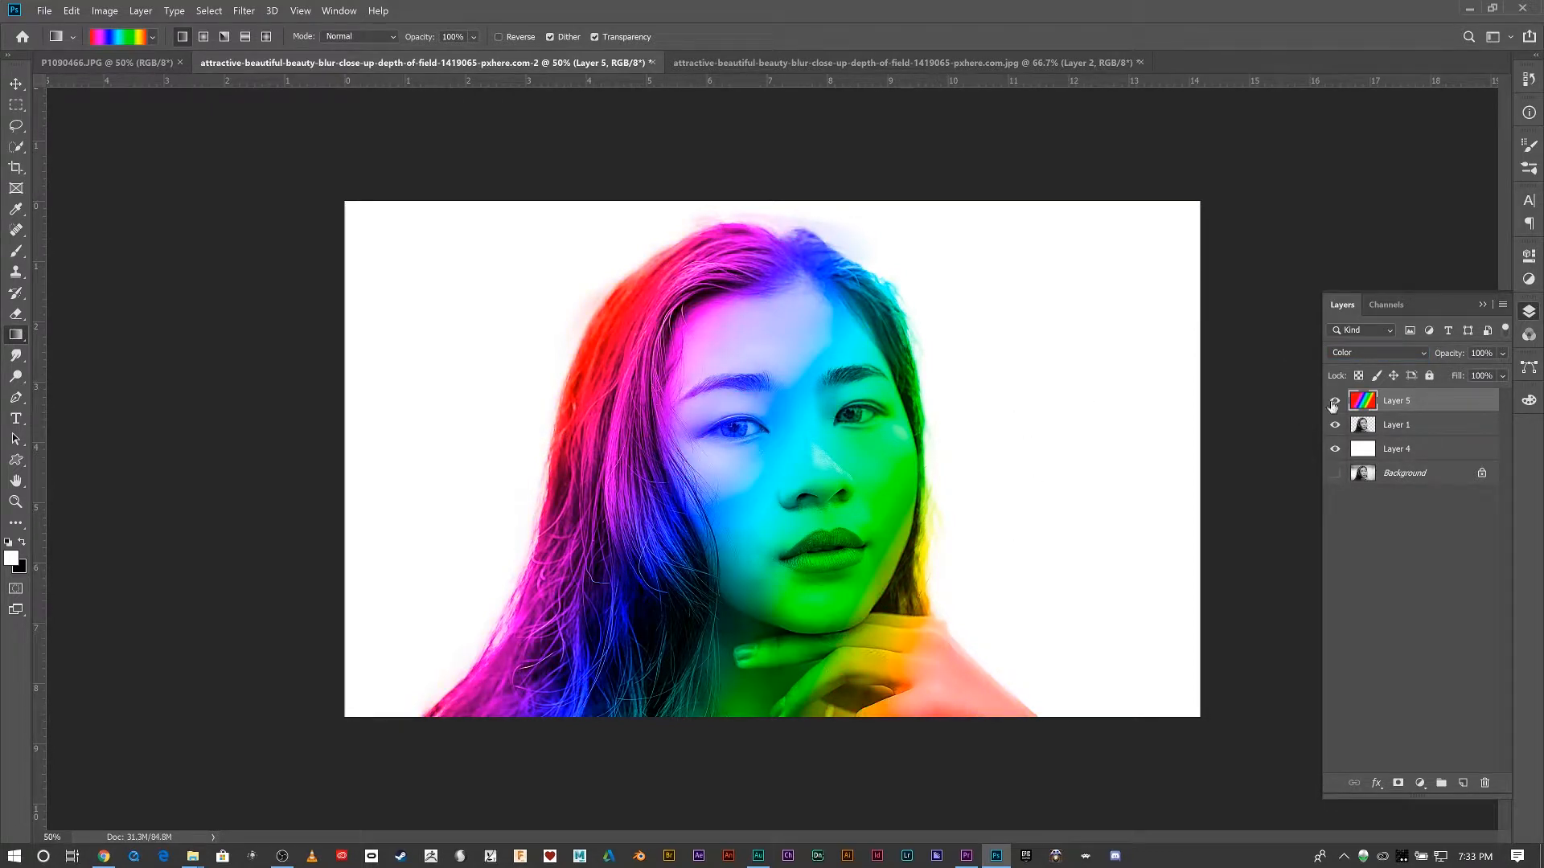
pyautogui.click(1501, 354)
pyautogui.moveTo(1464, 376); pyautogui.dragTo(1444, 376)
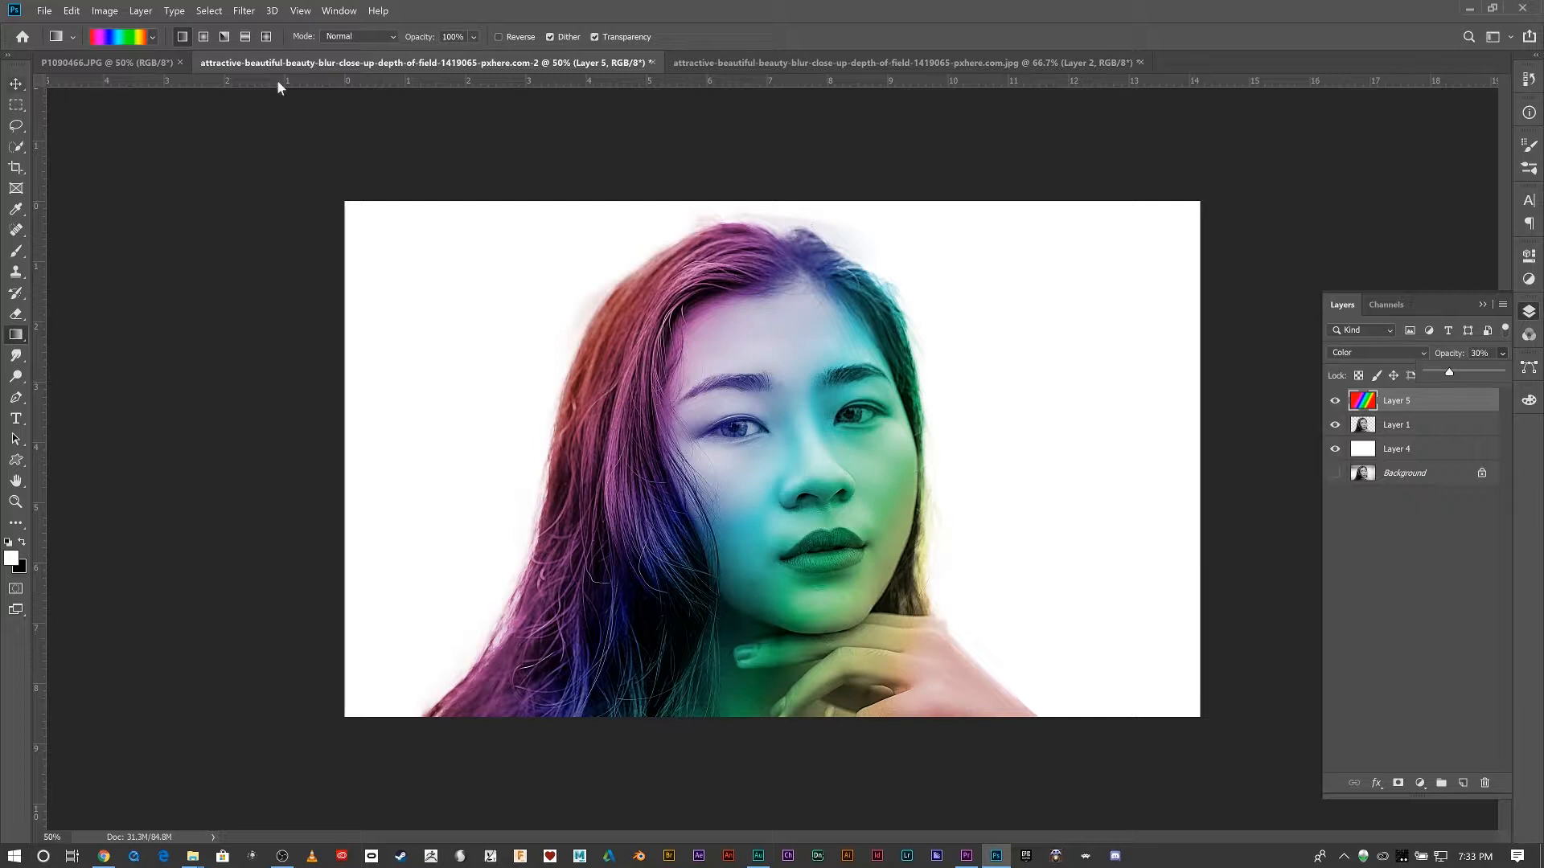
# Step: Try the violet-to-orange gradient preset on Layer 5, drawn diagonally from the hair down to the chin
pyautogui.click(153, 40)
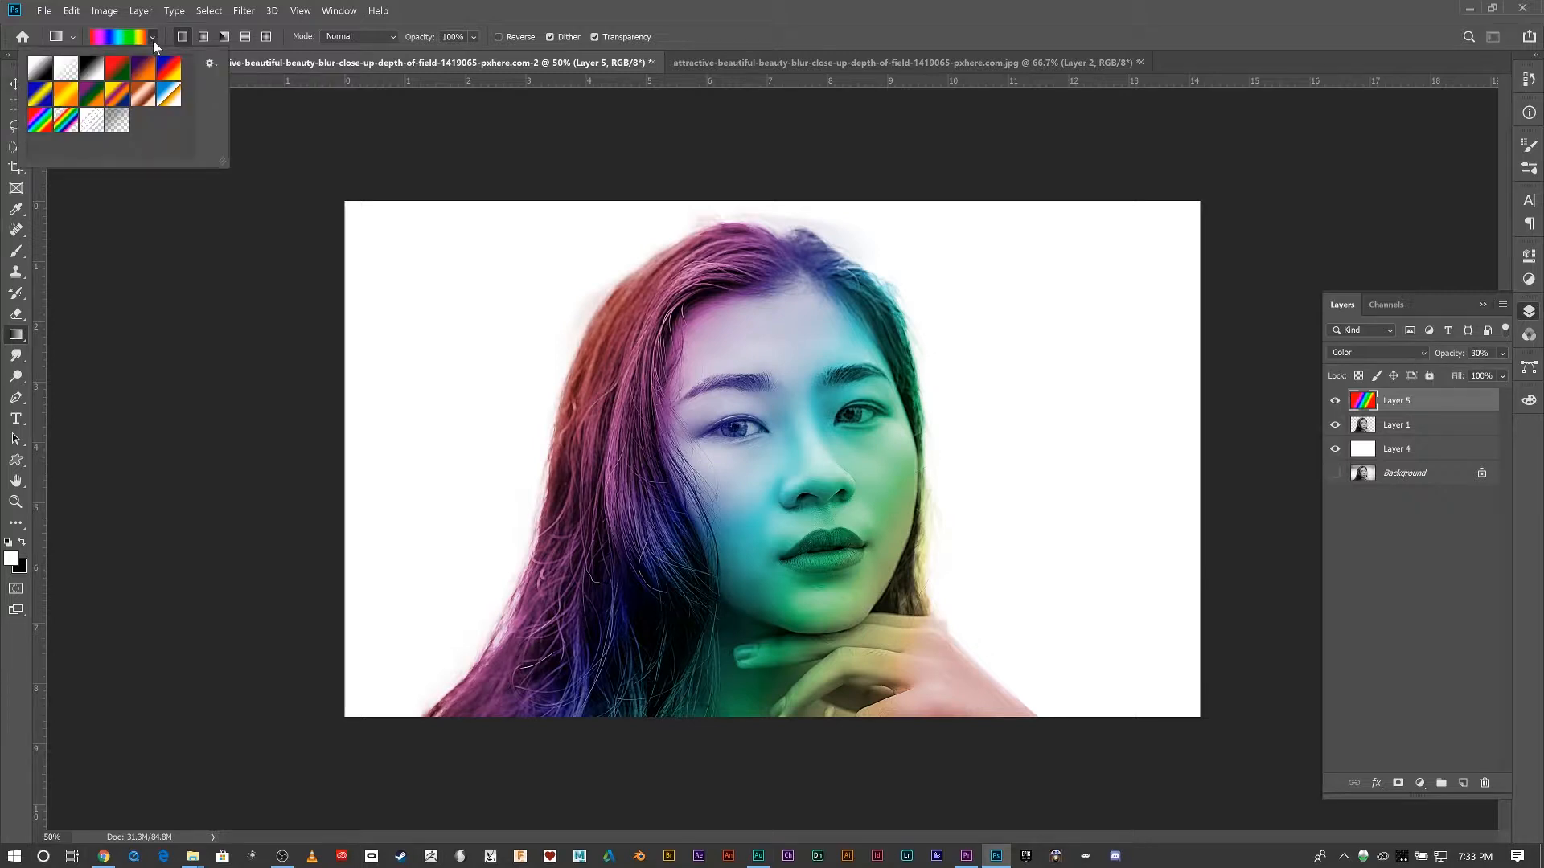
pyautogui.click(145, 70)
pyautogui.moveTo(535, 391); pyautogui.dragTo(856, 612)
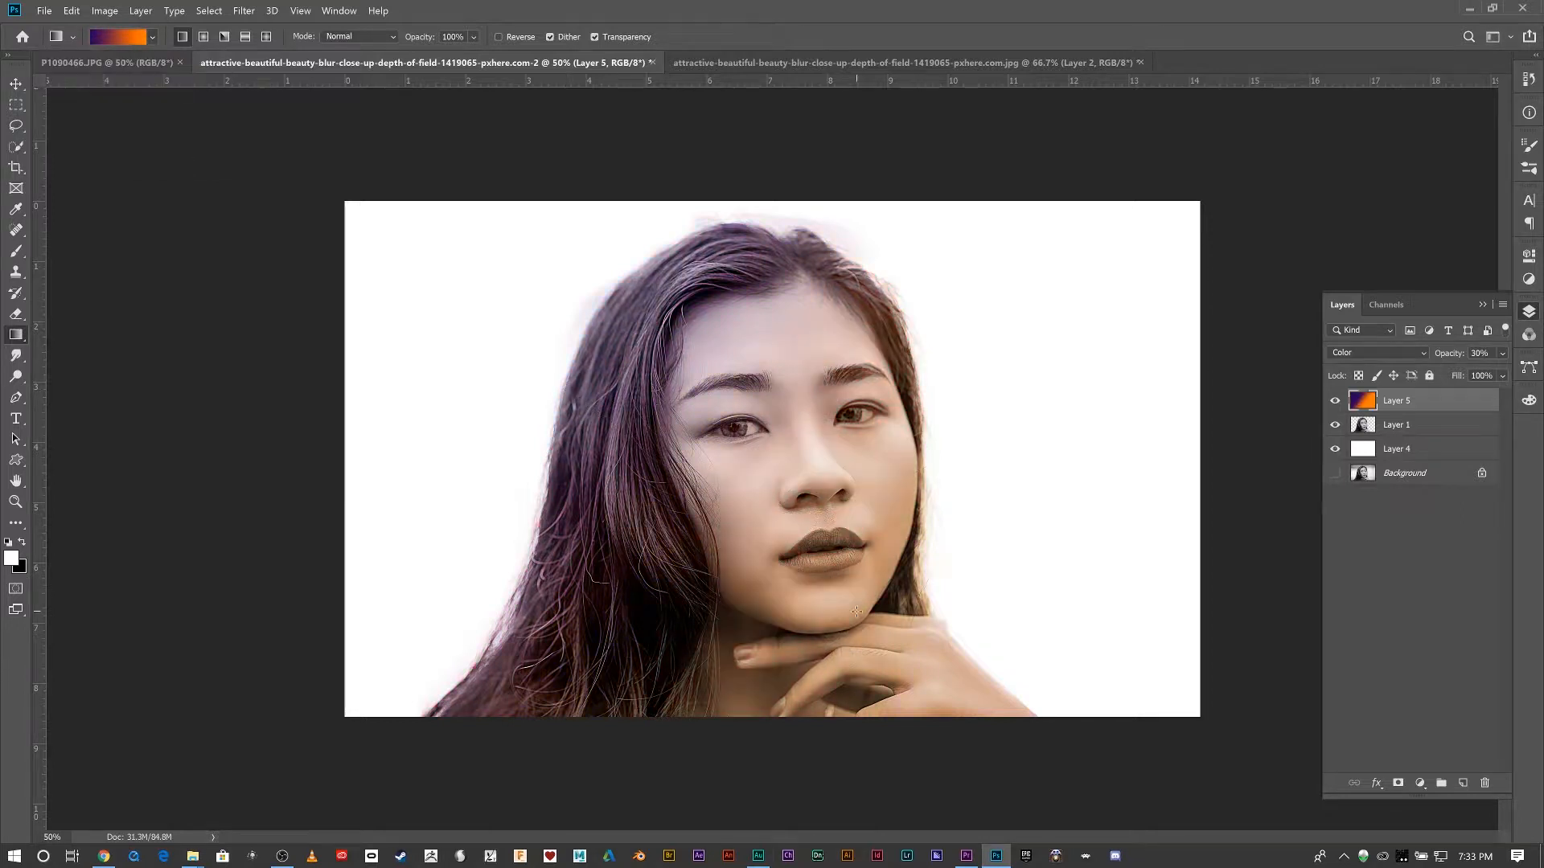
# Step: Switch to the yellow, violet, orange and blue preset and redraw the linear gradient over the face, ending with a slightly rising line
pyautogui.click(157, 36)
pyautogui.click(117, 93)
pyautogui.moveTo(719, 424); pyautogui.dragTo(927, 634)
pyautogui.moveTo(624, 440); pyautogui.dragTo(862, 605)
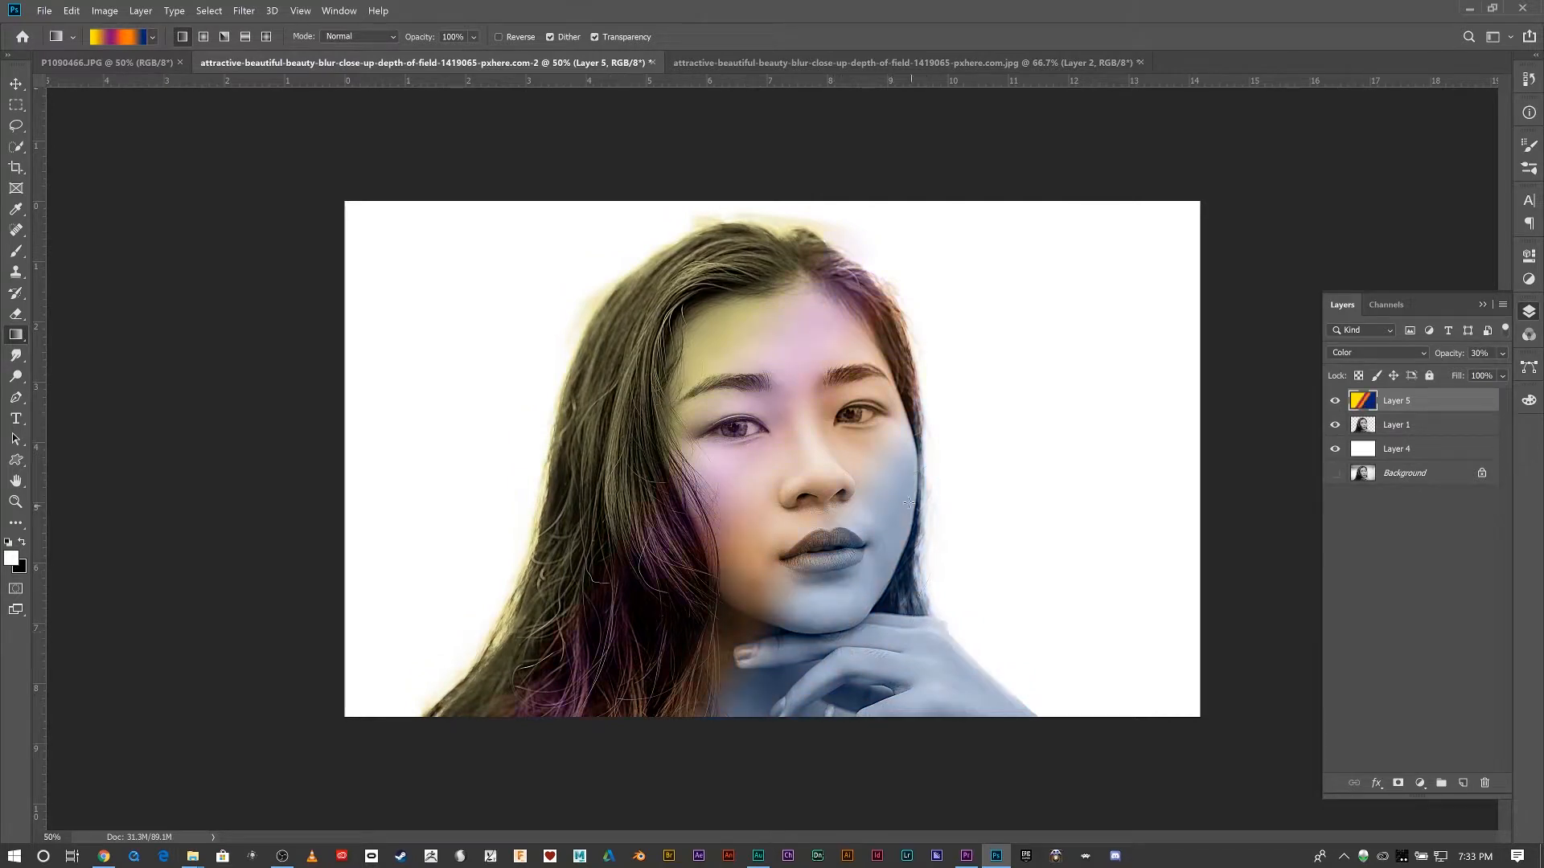
pyautogui.moveTo(808, 519); pyautogui.dragTo(961, 455)
pyautogui.moveTo(676, 555); pyautogui.dragTo(1046, 423)
pyautogui.moveTo(822, 469); pyautogui.dragTo(1230, 408)
pyautogui.moveTo(732, 533); pyautogui.dragTo(911, 476)
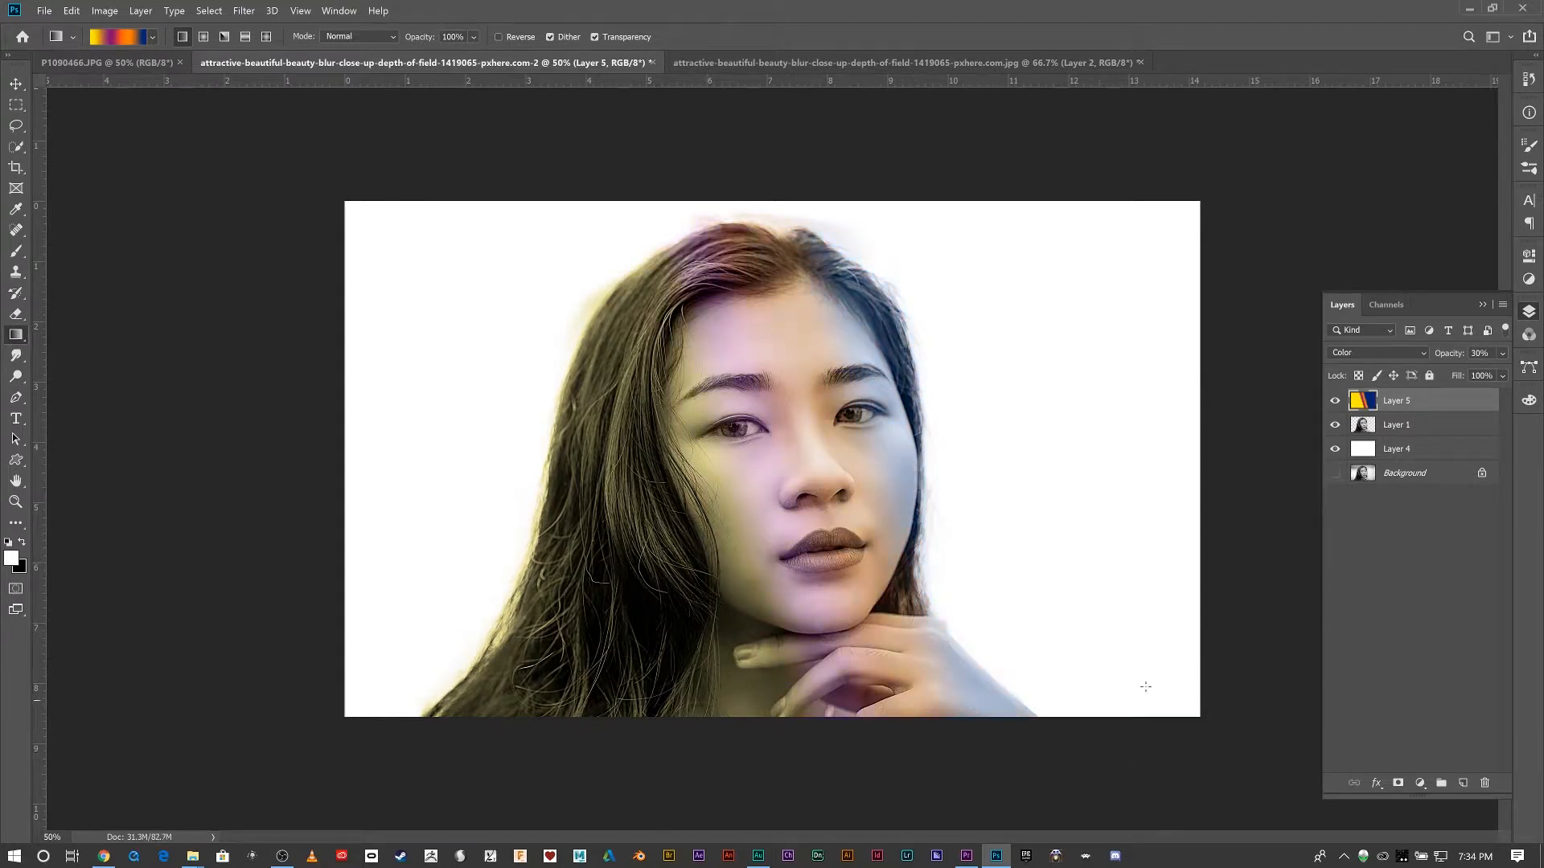
# Step: Change Layer 5's blend mode to Overlay and set its opacity to 35%
pyautogui.click(1415, 352)
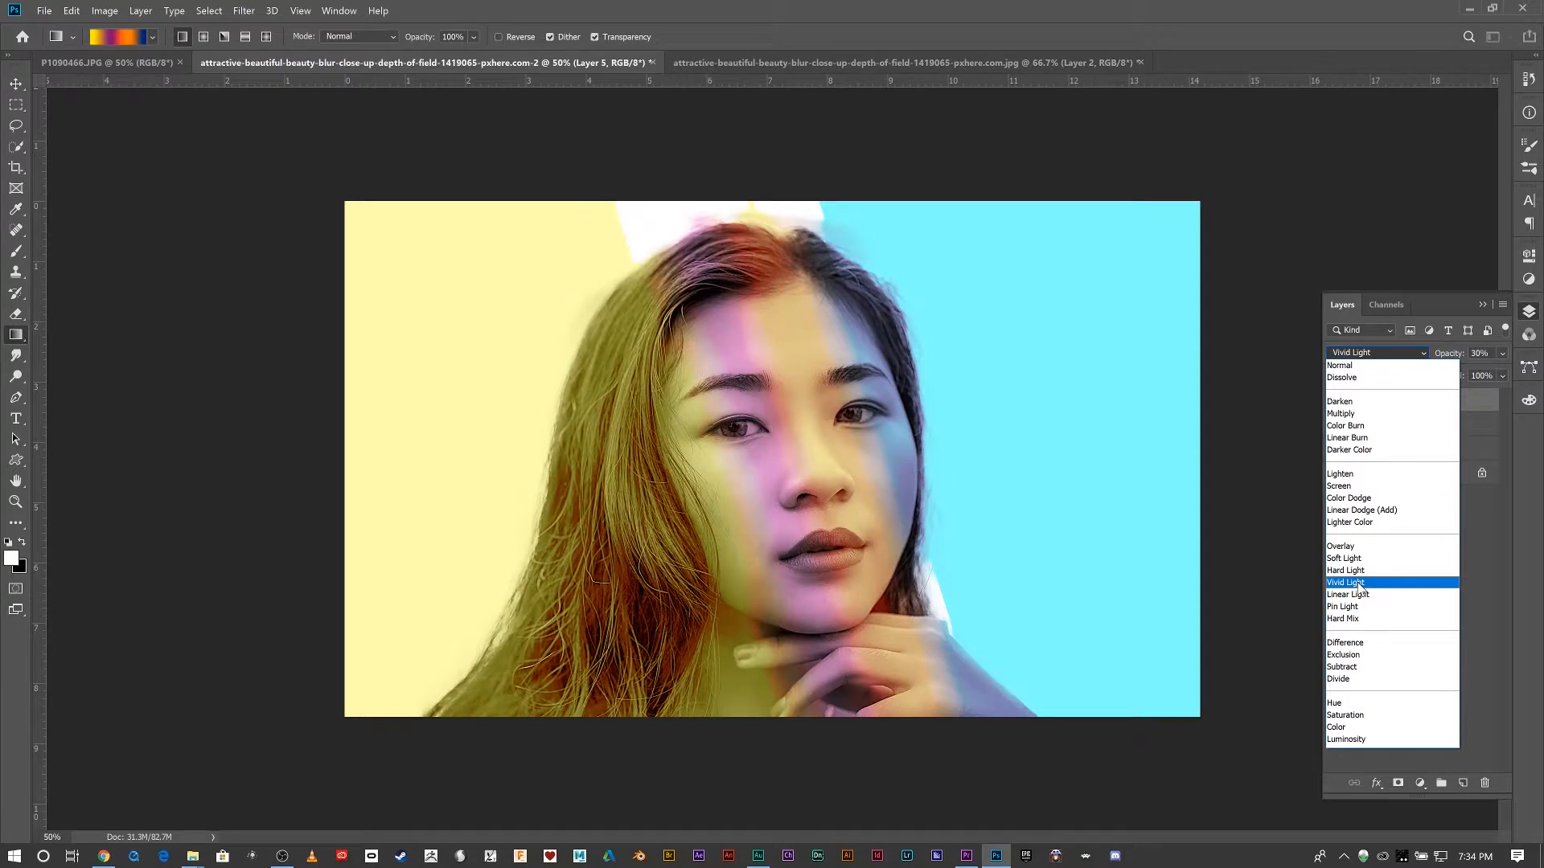
pyautogui.click(1352, 548)
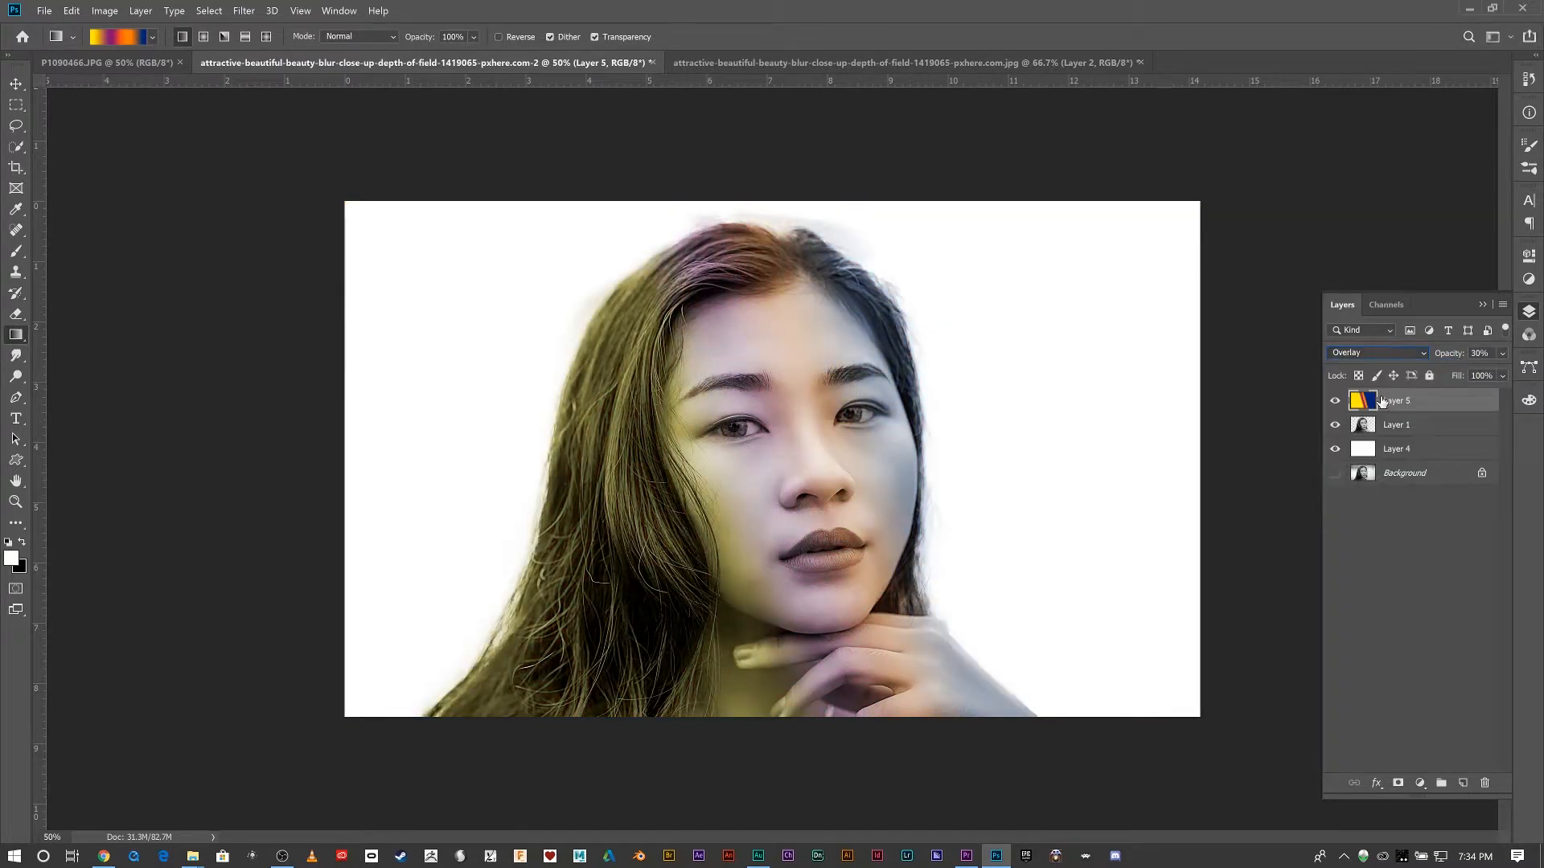
pyautogui.click(1503, 352)
pyautogui.moveTo(1490, 380); pyautogui.dragTo(1452, 373)
# Step: Hide and reshow Layer 5 to compare the portrait without and with the gradient colours
pyautogui.click(1391, 406)
pyautogui.click(1335, 400)
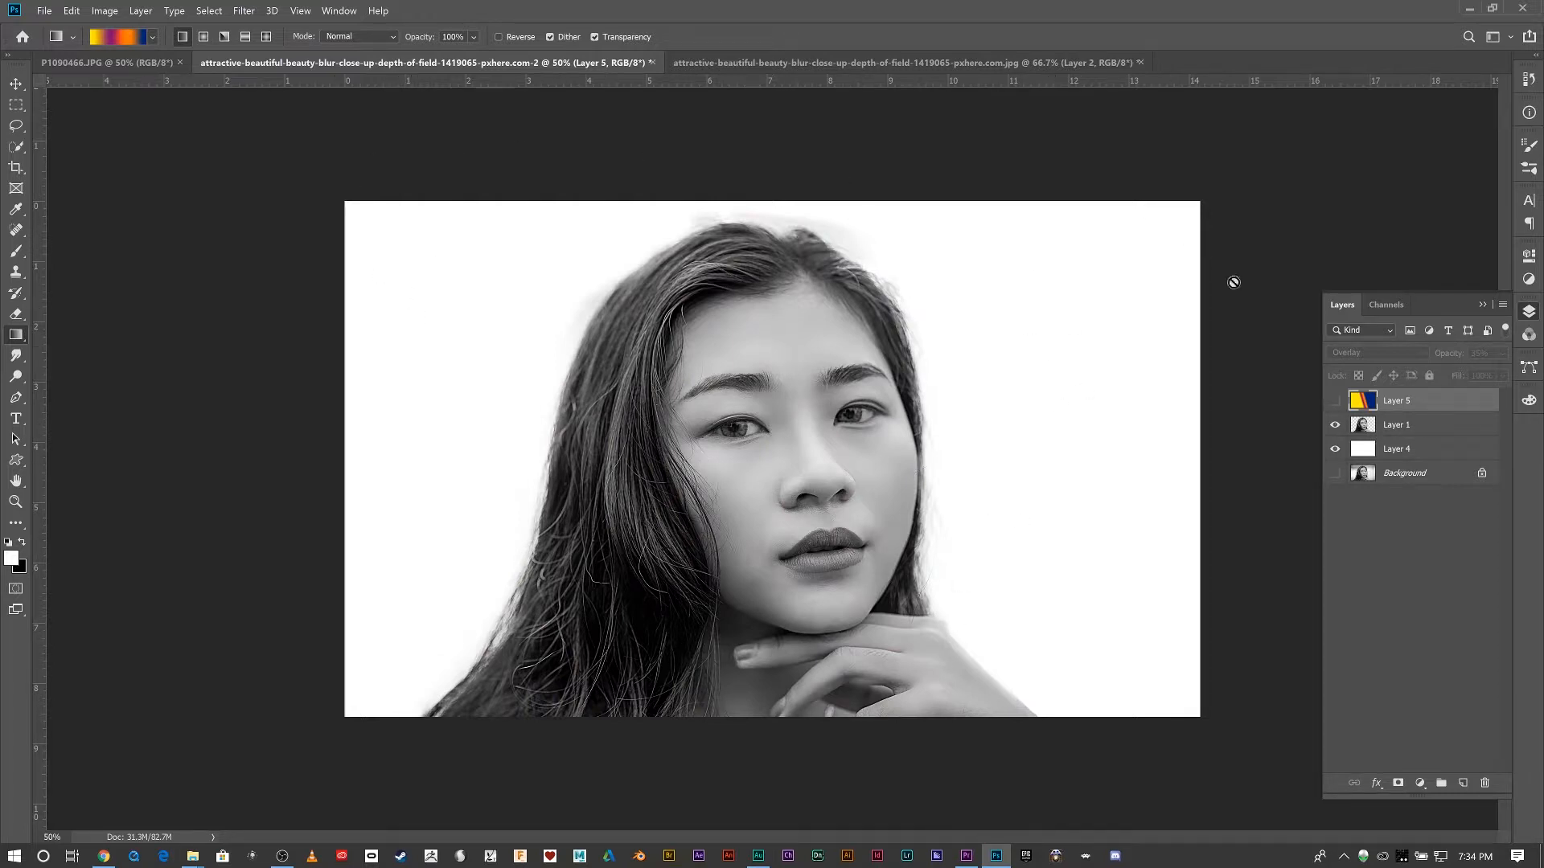
pyautogui.click(1335, 401)
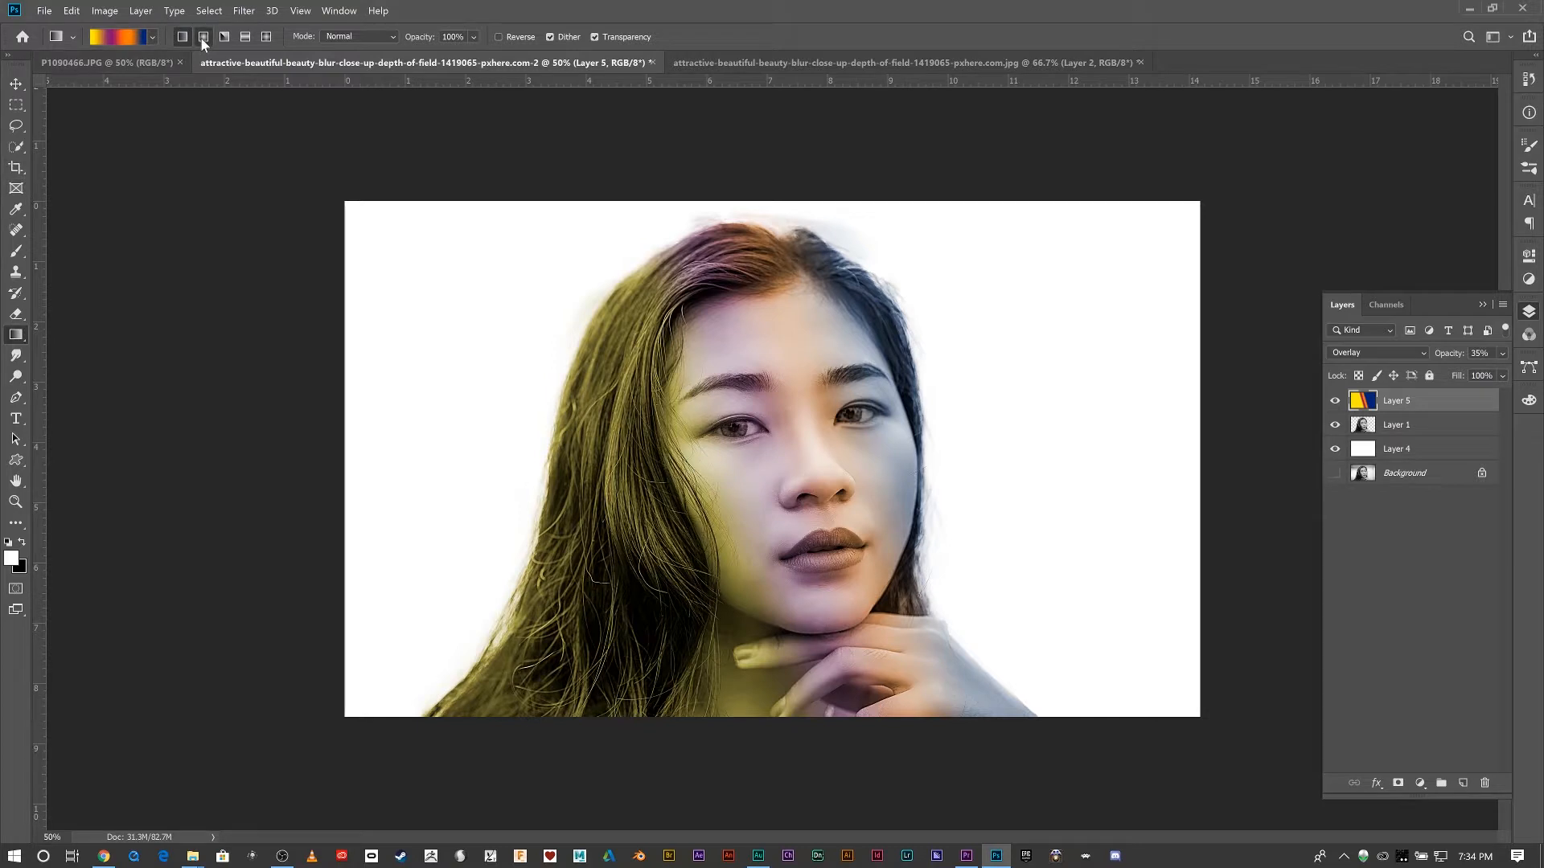
# Step: Draw radial gradients on Layer 5, first from the nose and then from the long hair, and raise the layer's opacity to 100%
pyautogui.moveTo(815, 489); pyautogui.dragTo(815, 231)
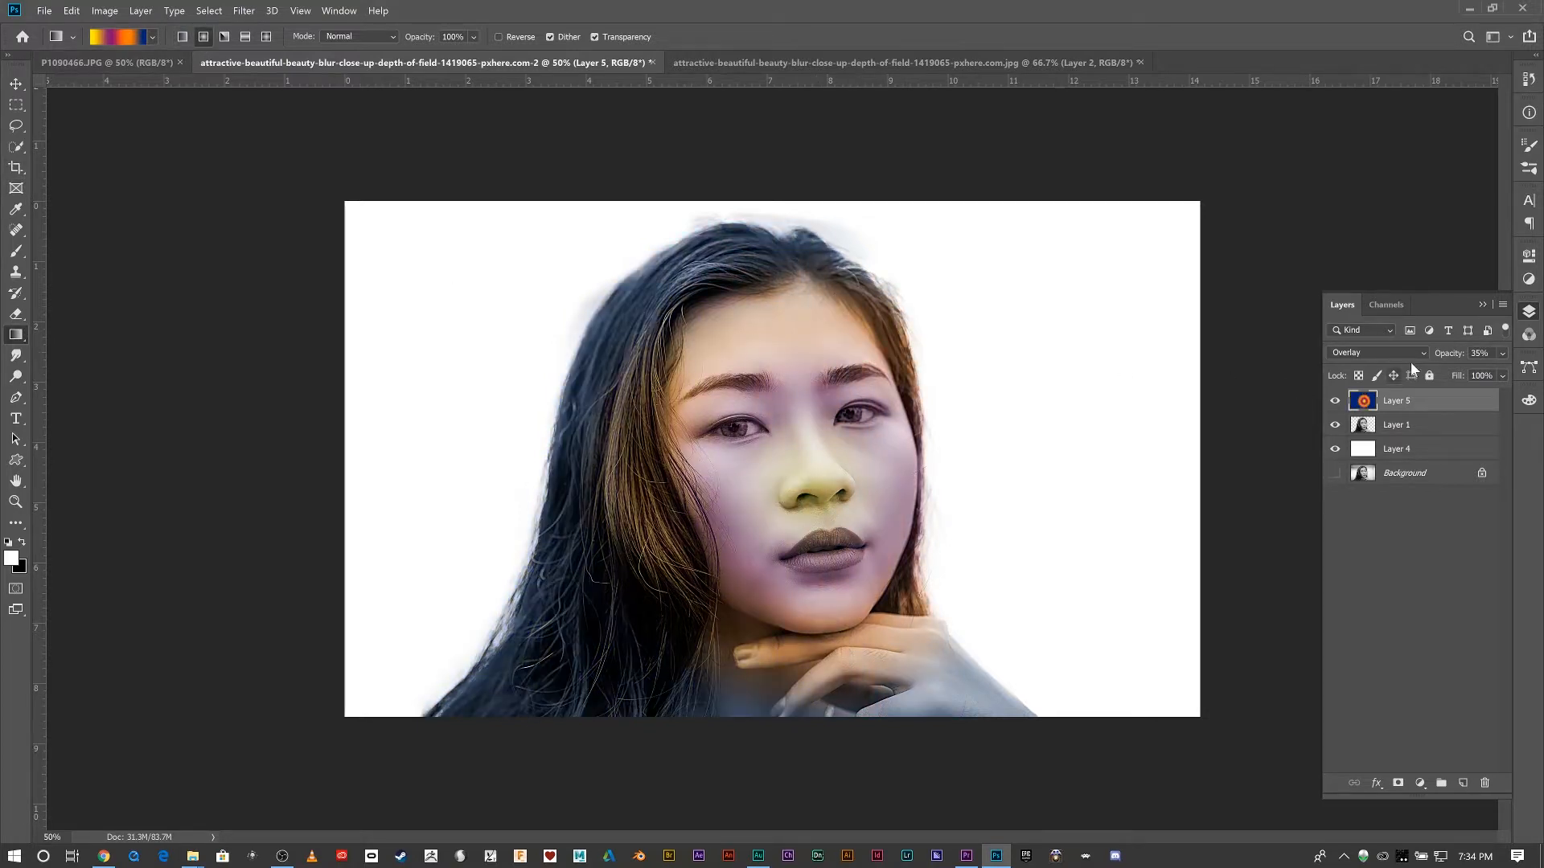
pyautogui.click(1501, 353)
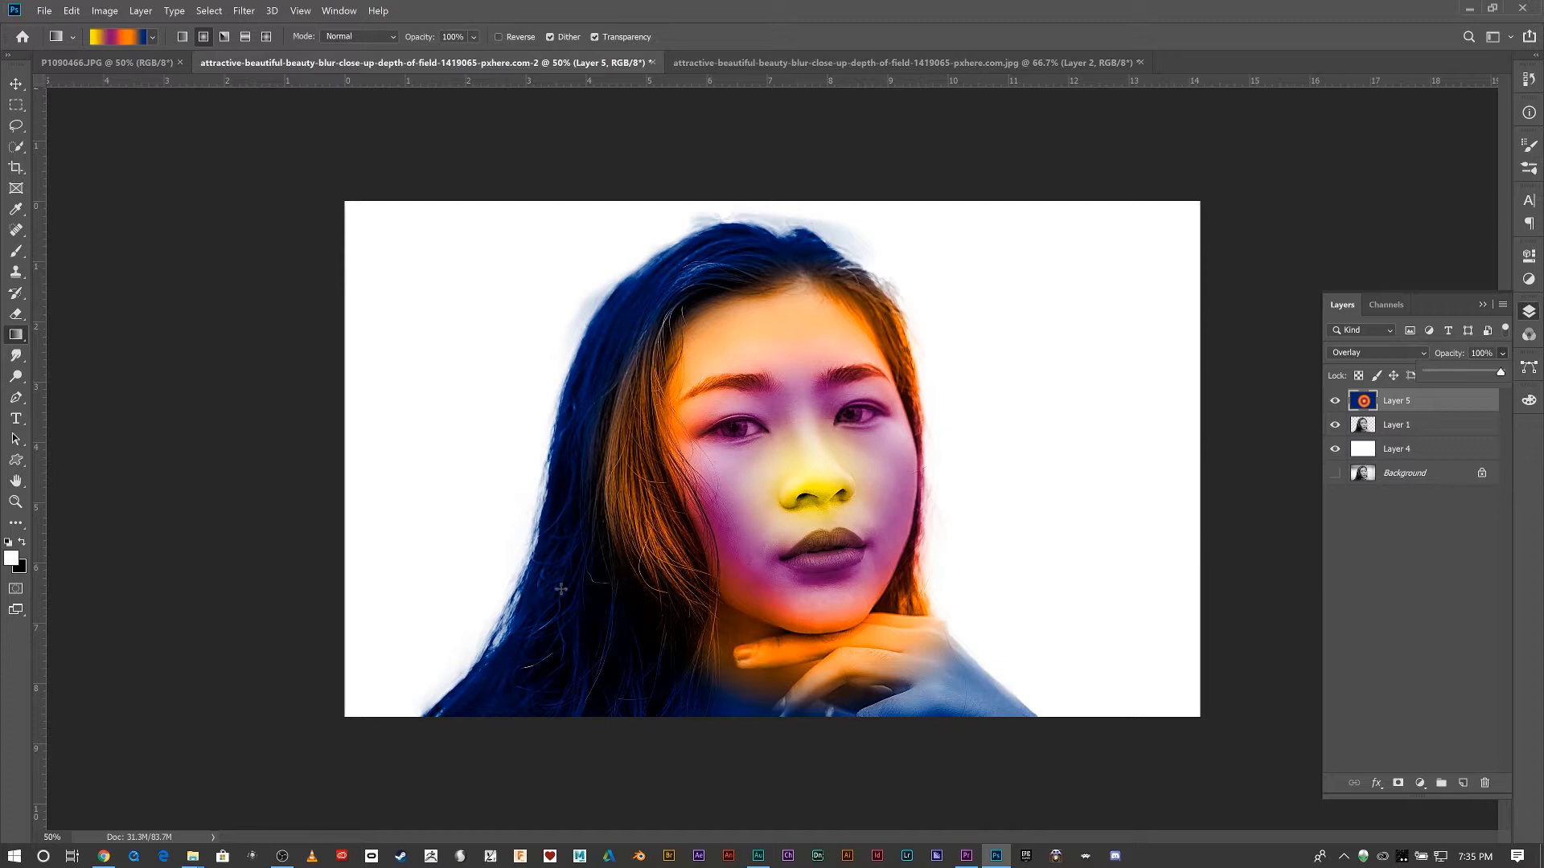
pyautogui.moveTo(563, 617); pyautogui.dragTo(889, 430)
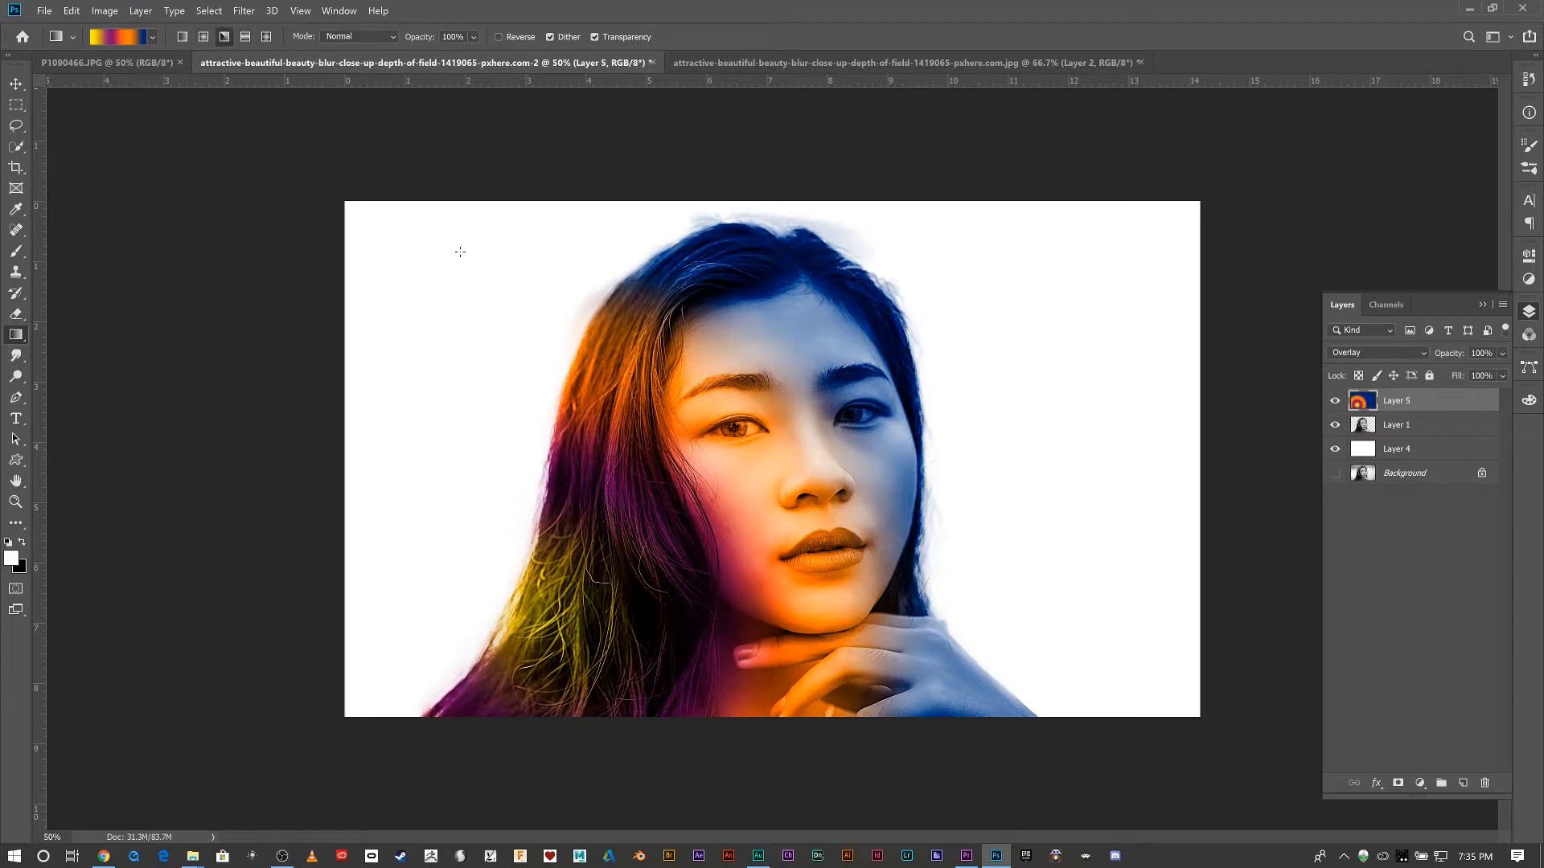
# Step: Try angle gradients starting near the eye and crossing the face, and a reflected gradient running from the hair to the hand
pyautogui.moveTo(741, 428); pyautogui.dragTo(973, 697)
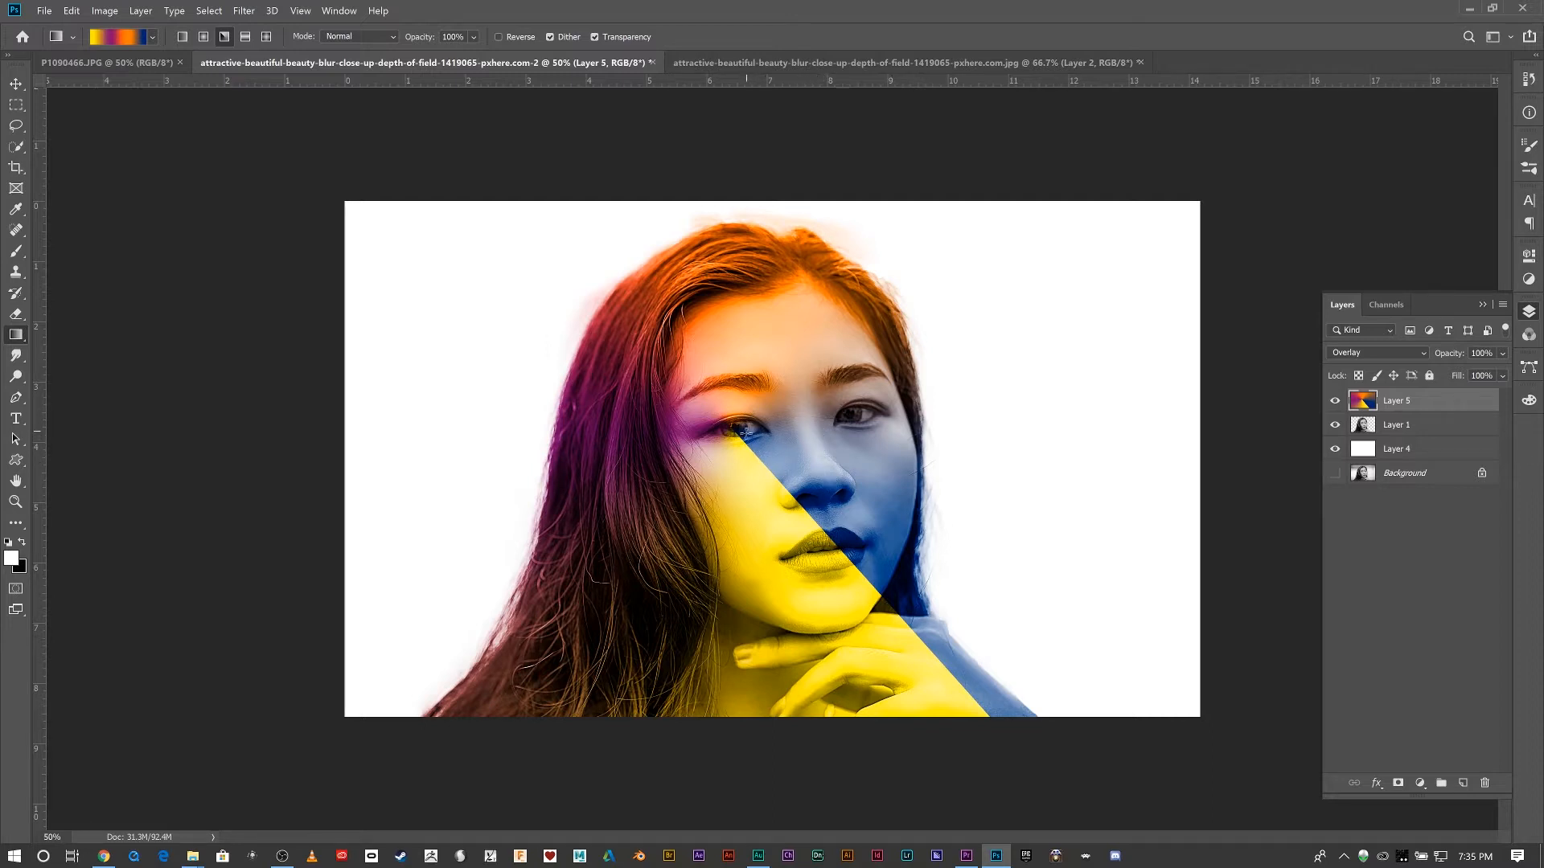
pyautogui.moveTo(703, 433); pyautogui.dragTo(905, 414)
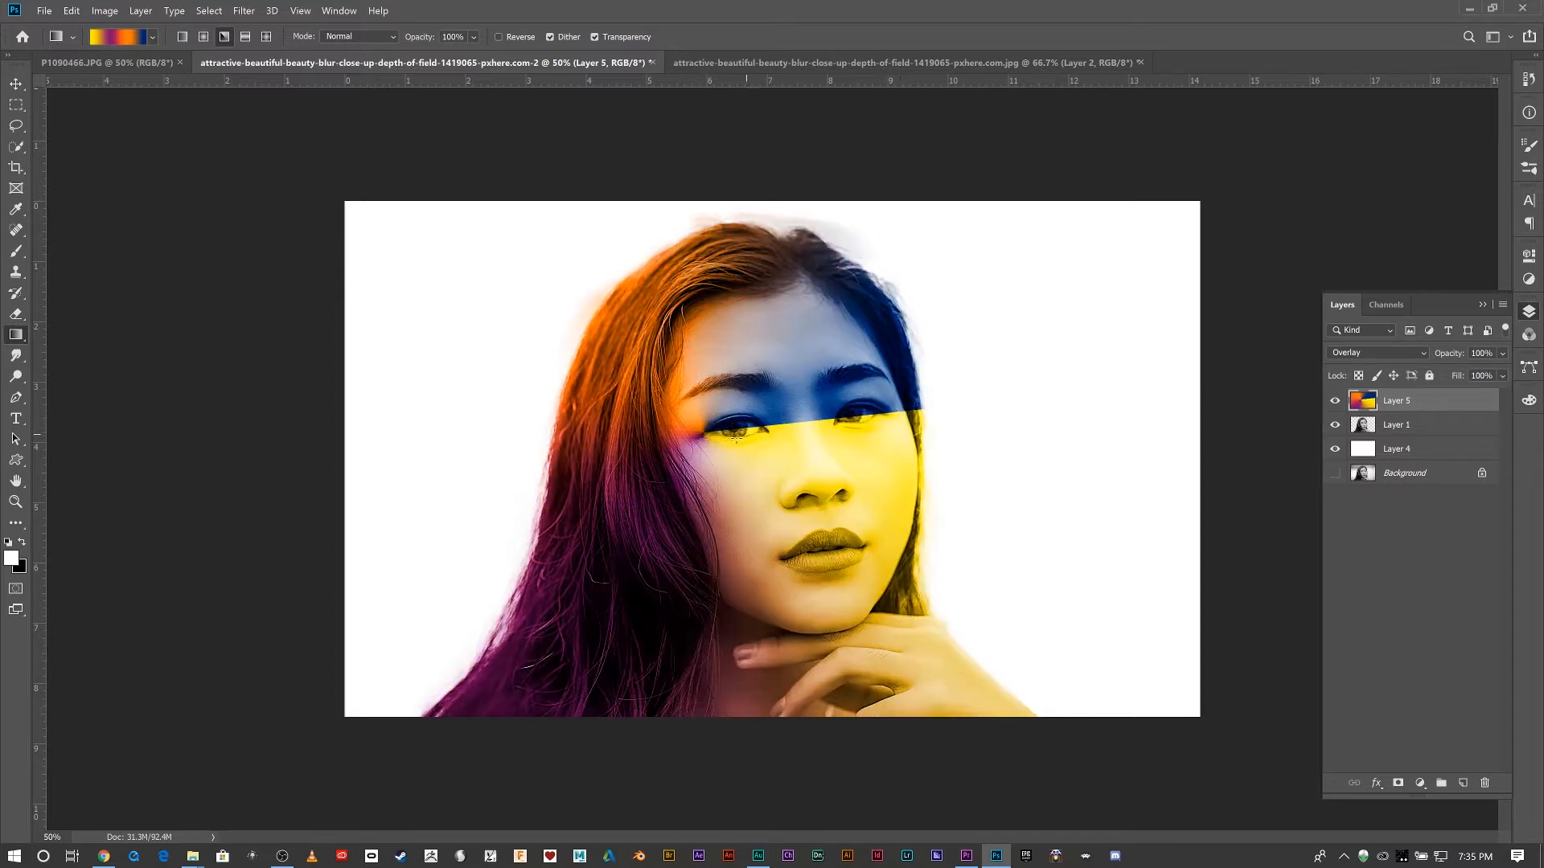
pyautogui.moveTo(695, 439); pyautogui.dragTo(895, 410)
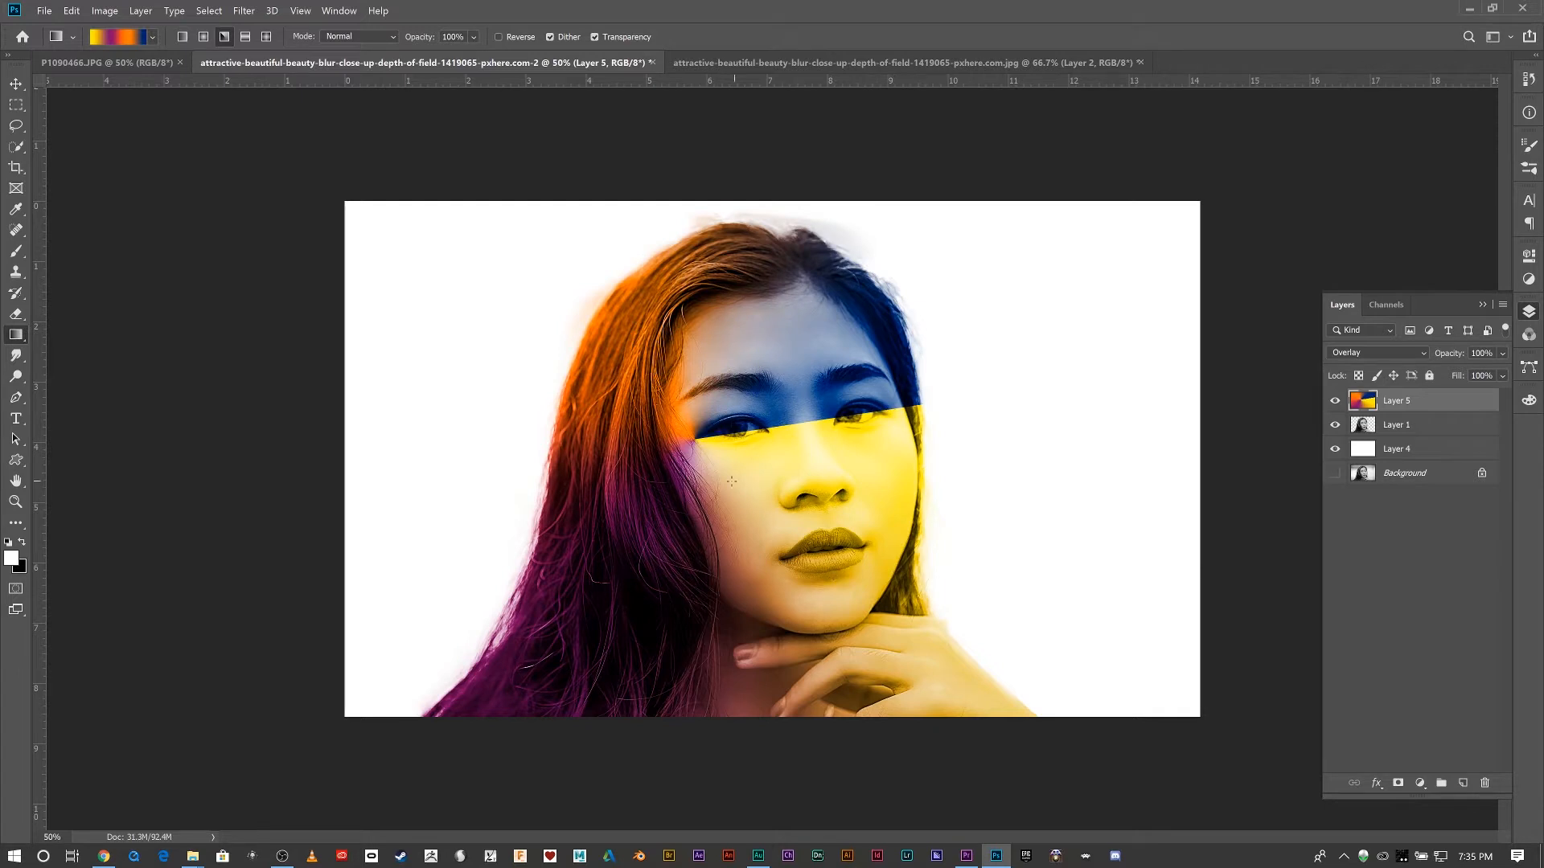
pyautogui.moveTo(682, 414); pyautogui.dragTo(908, 376)
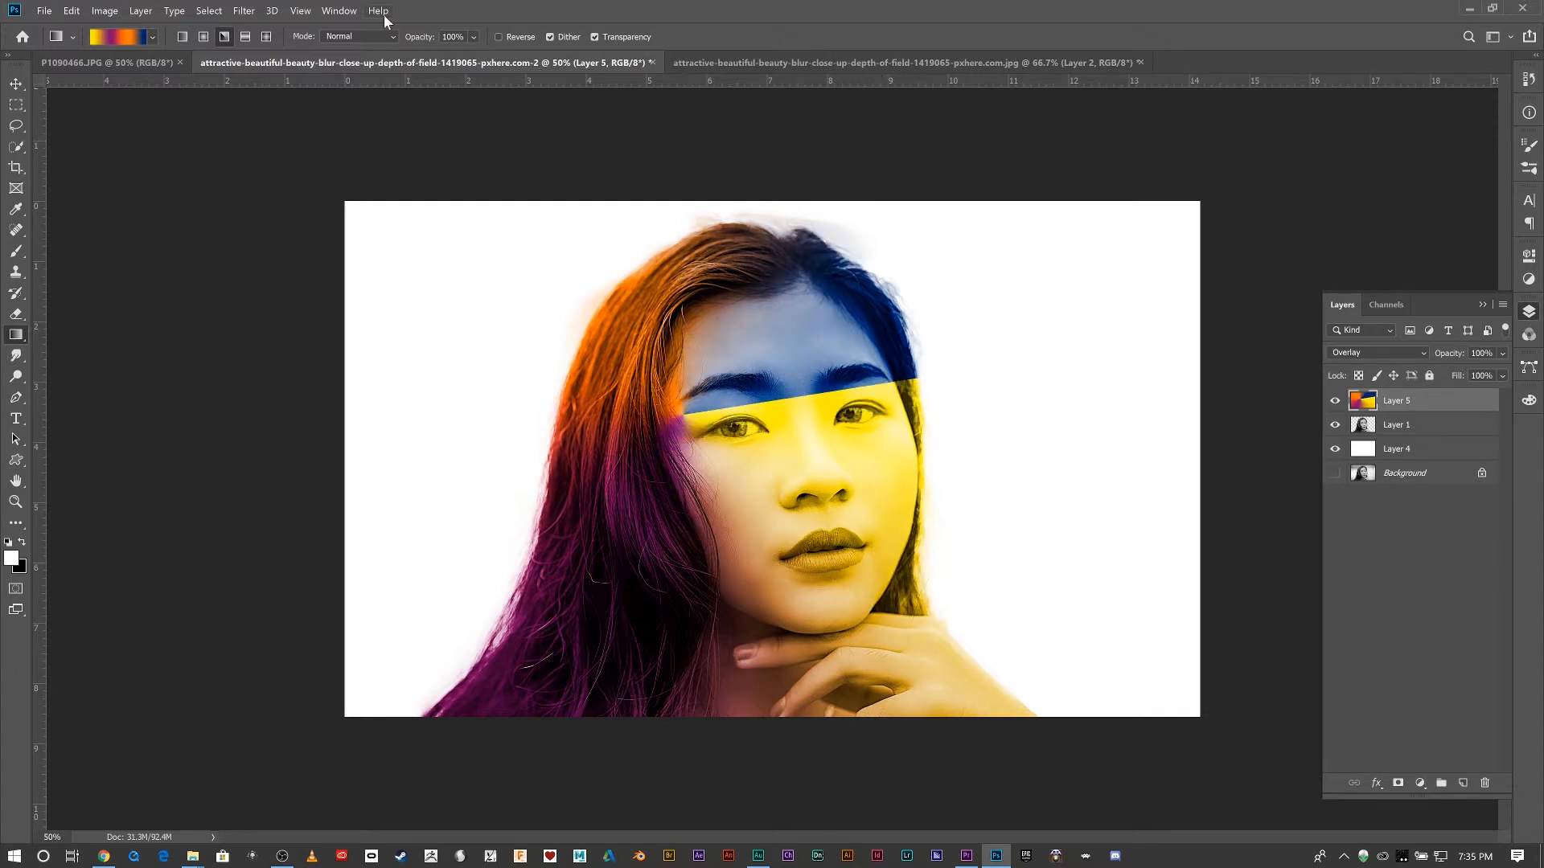
pyautogui.click(246, 37)
pyautogui.moveTo(726, 267); pyautogui.dragTo(800, 690)
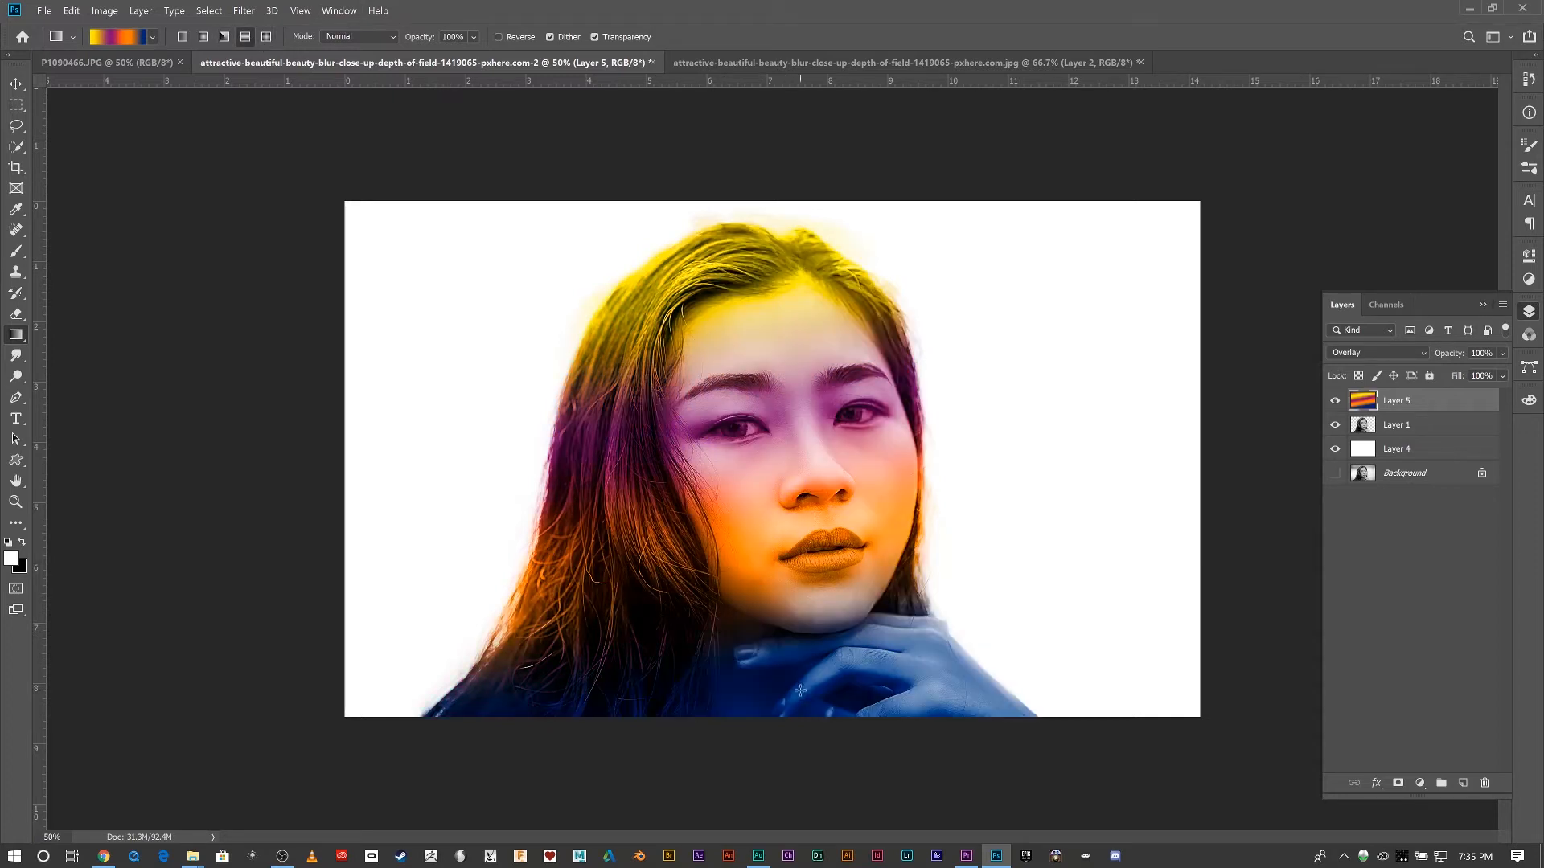
# Step: Redraw Layer 5 with diamond gradients over the face, finishing with one centred on the nose and pulled outward past the head
pyautogui.click(266, 40)
pyautogui.moveTo(802, 563); pyautogui.dragTo(830, 326)
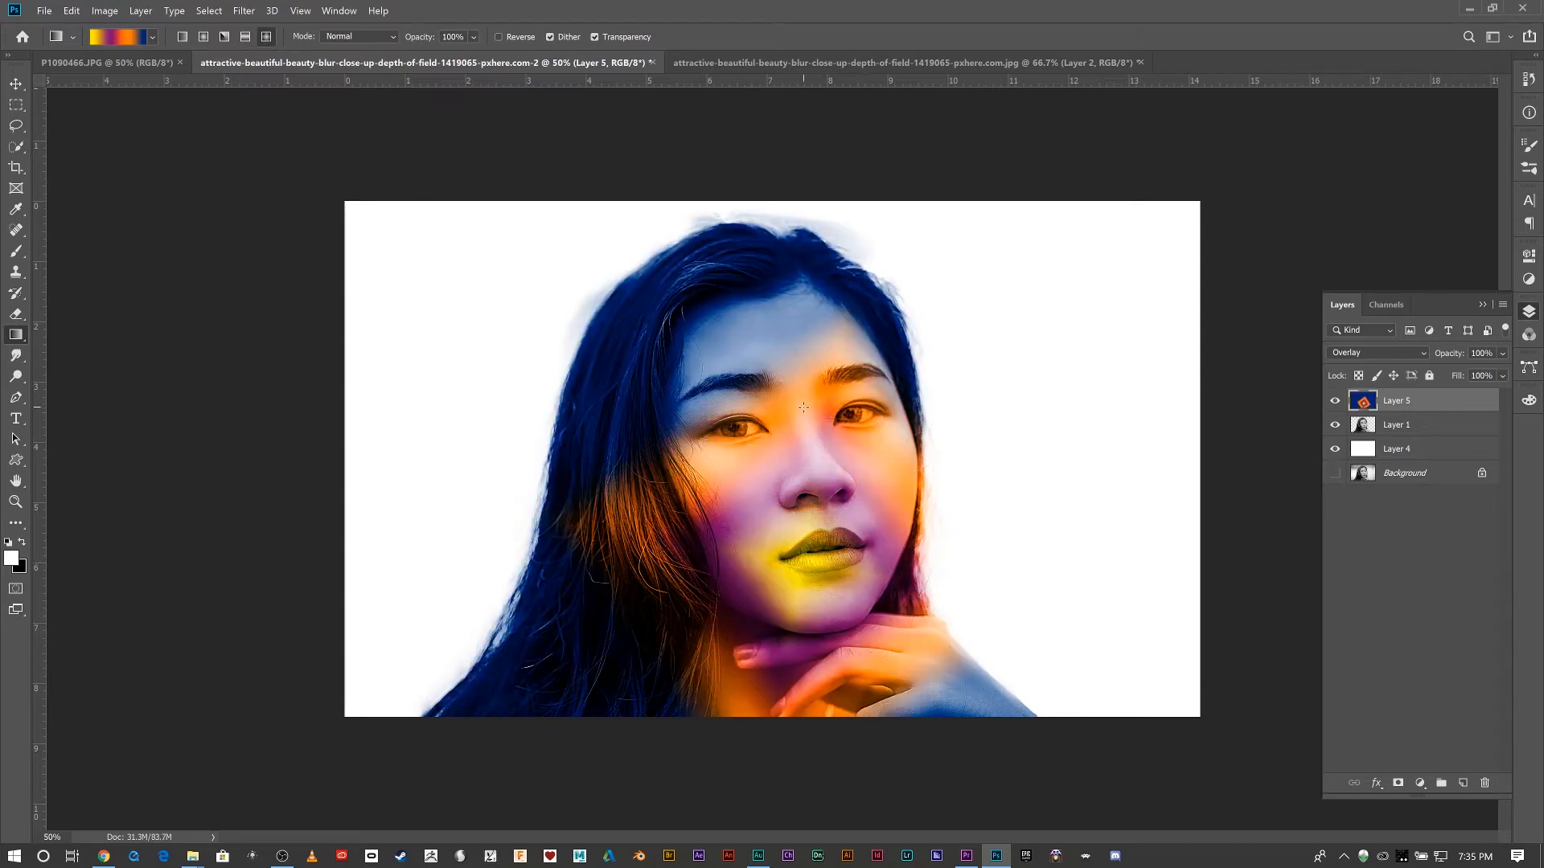
pyautogui.moveTo(803, 407); pyautogui.dragTo(1116, 331)
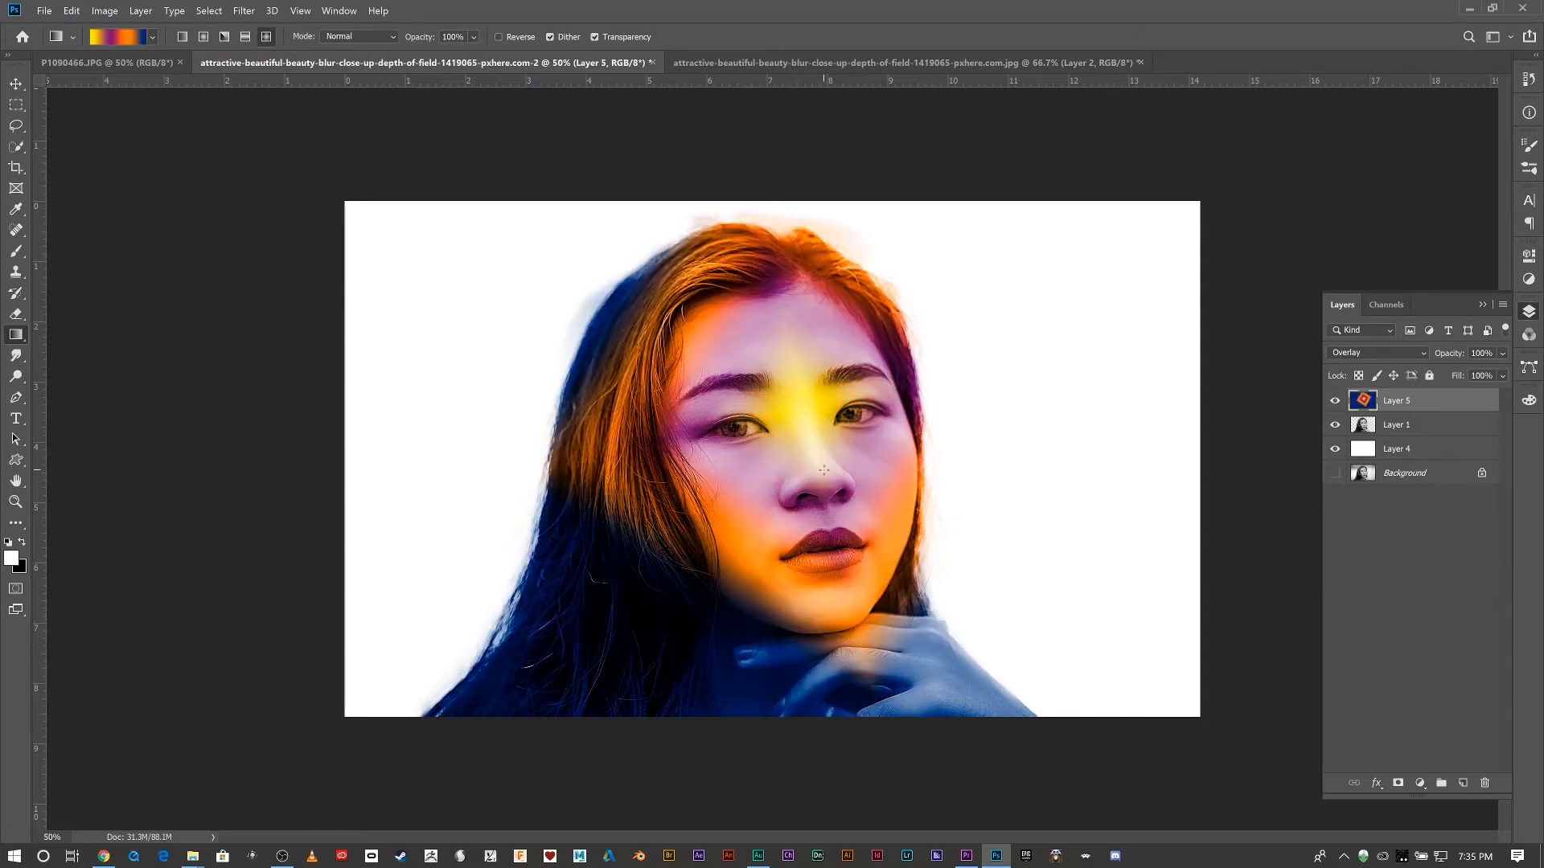
pyautogui.moveTo(823, 481); pyautogui.dragTo(1138, 309)
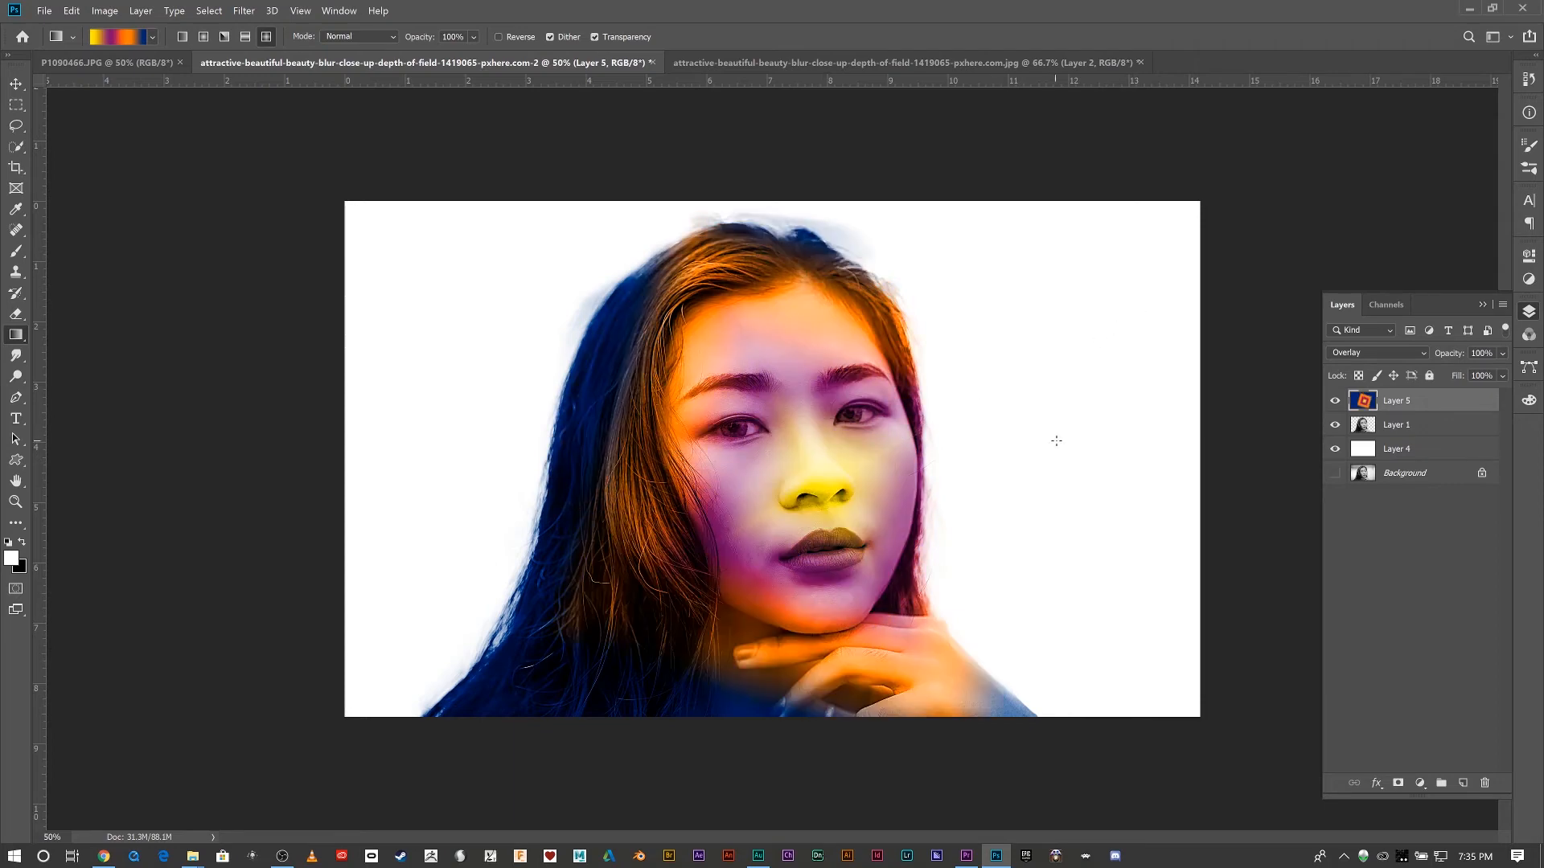